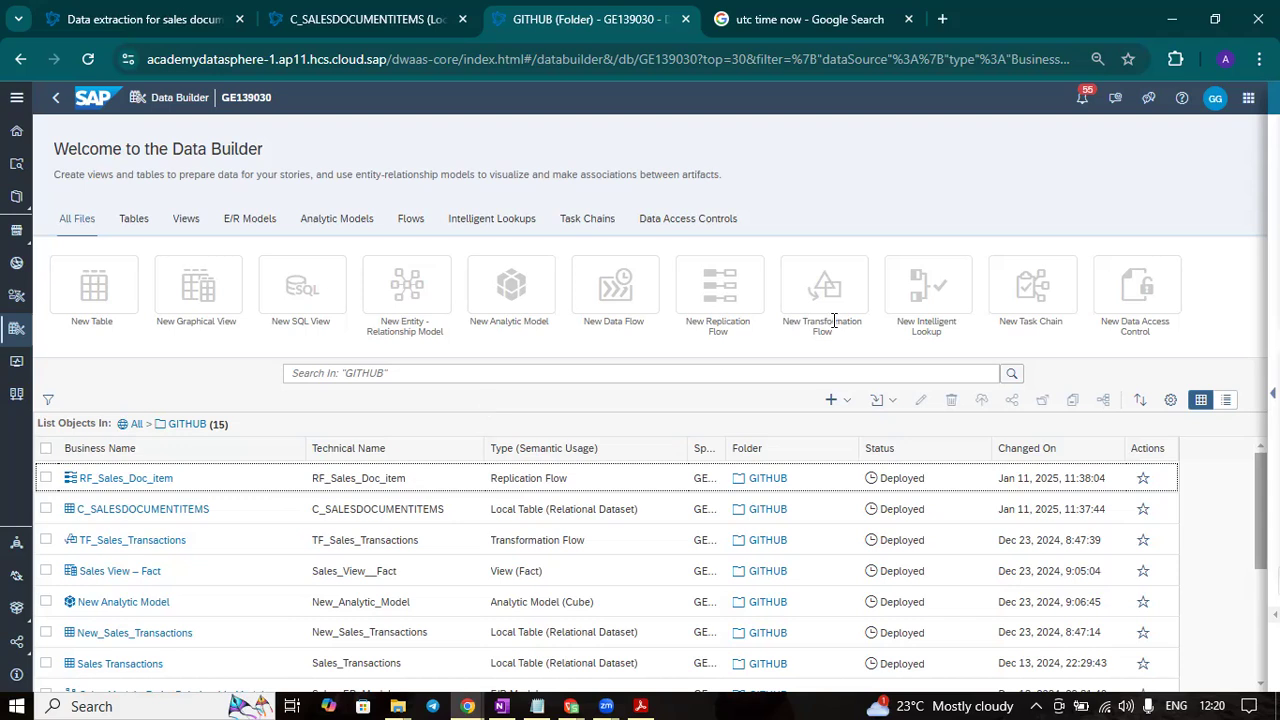
# Create a new replication flow and set SAP Datasphere as its source connection
pyautogui.click(722, 309)
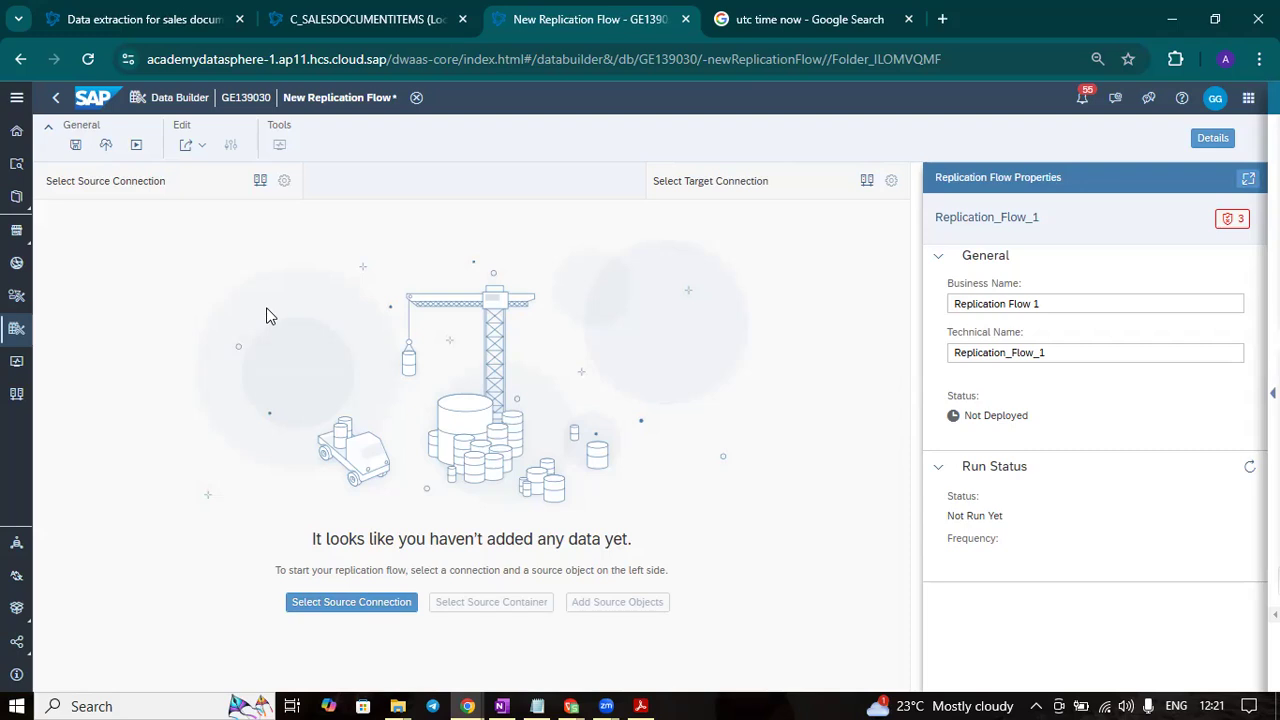
pyautogui.click(343, 604)
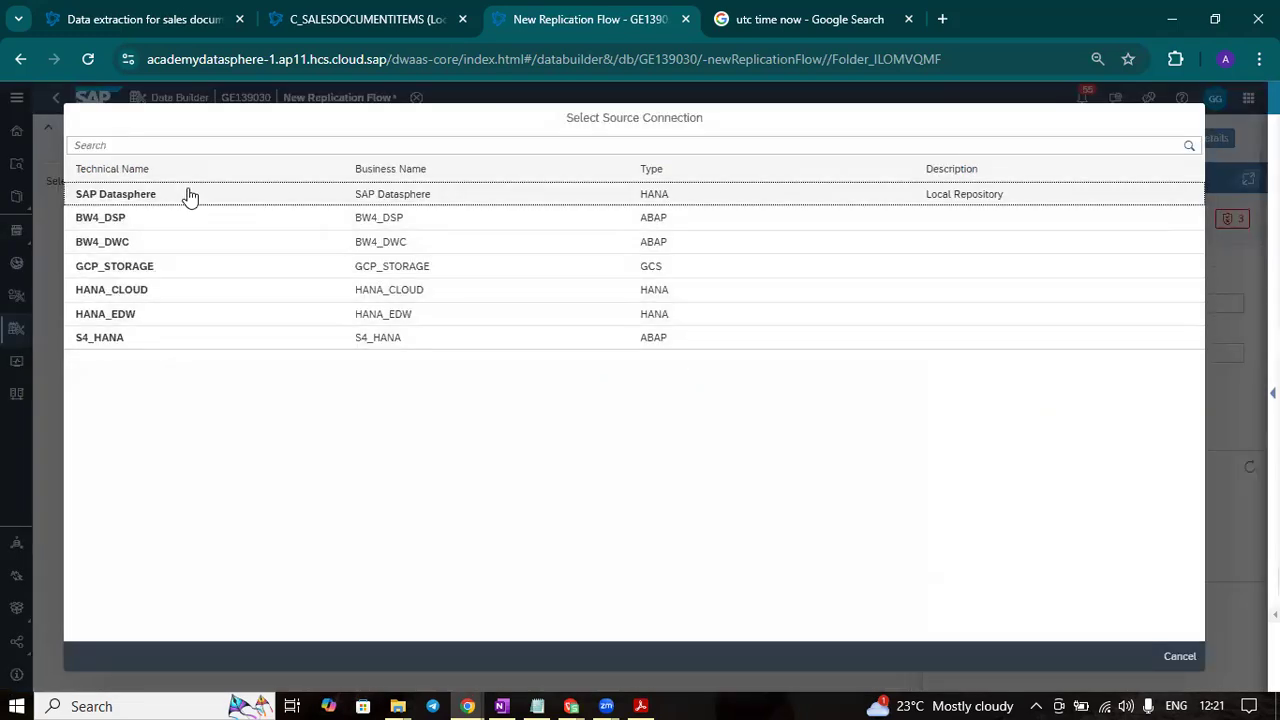
pyautogui.click(190, 197)
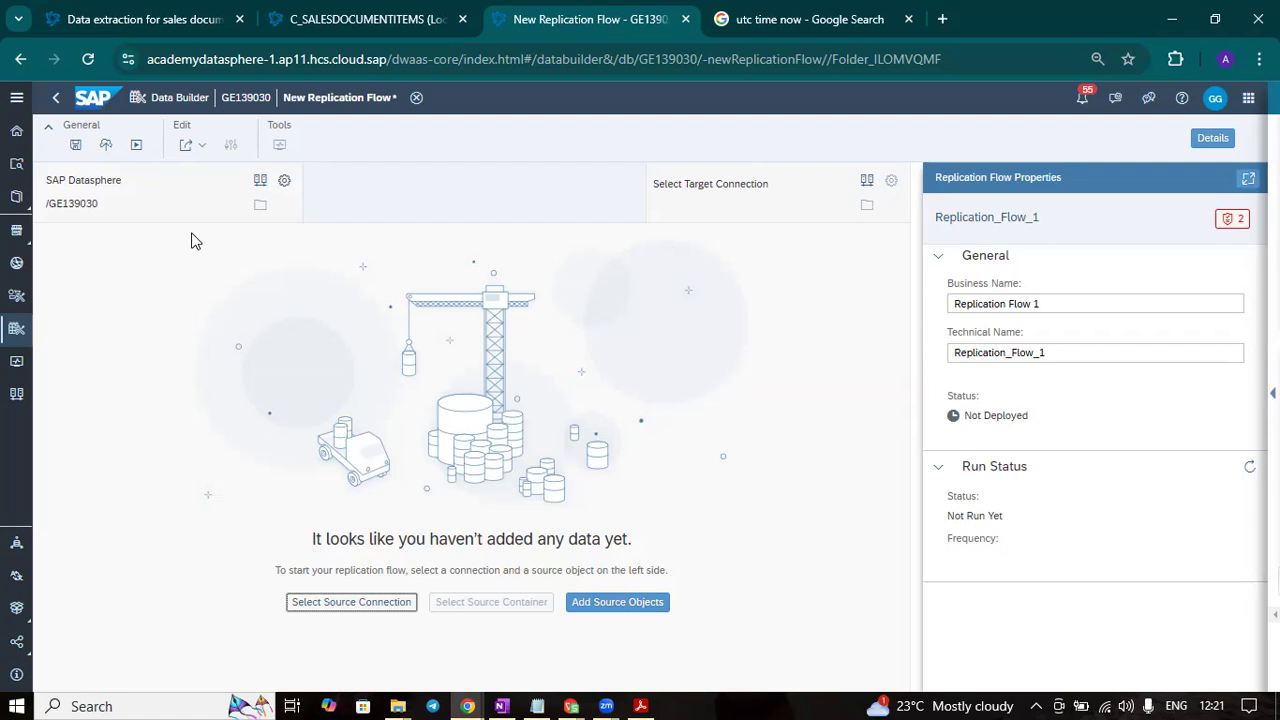
# Add the local table C_SALESDOCUMENTITEMS as the source object of the replication flow
pyautogui.click(617, 606)
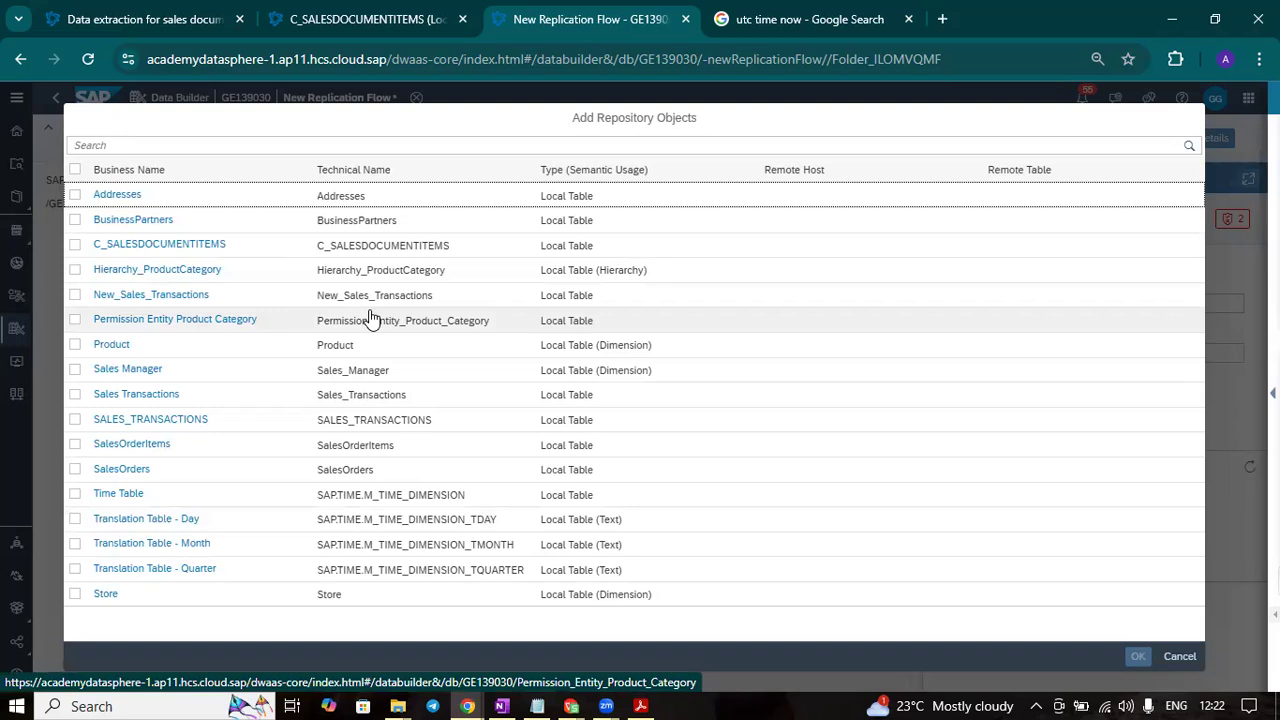
pyautogui.click(75, 245)
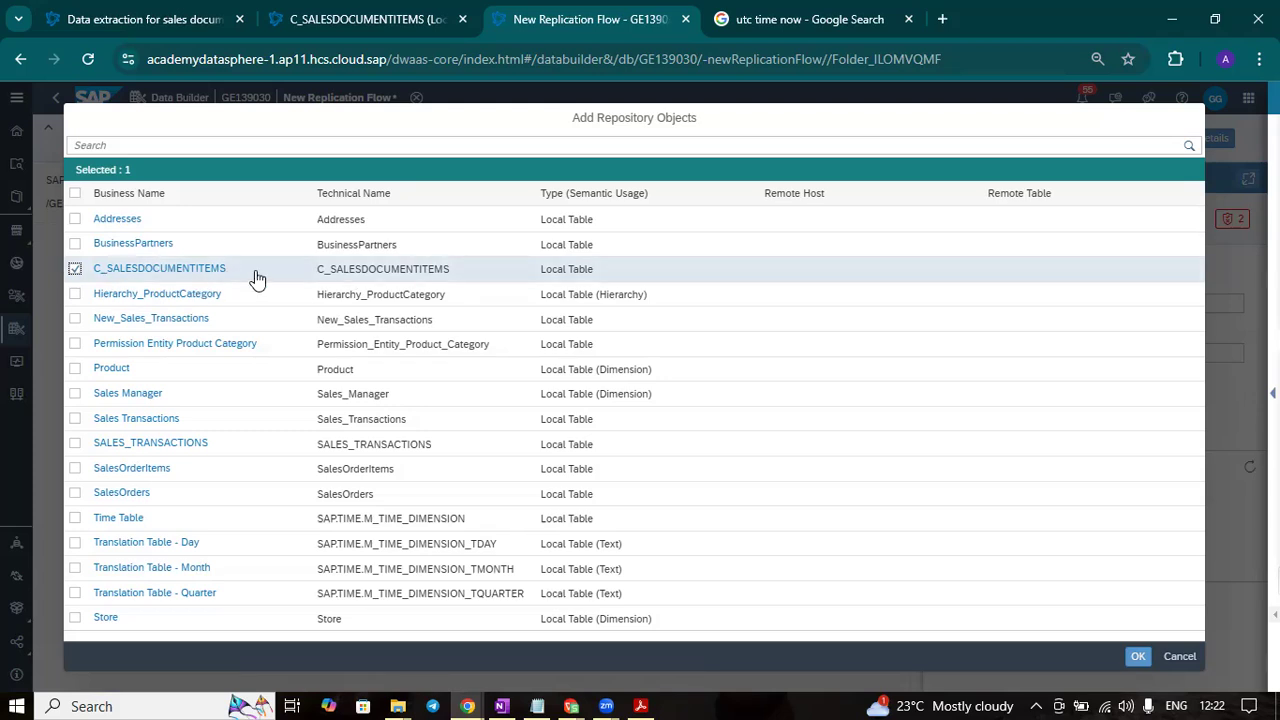
pyautogui.click(1139, 658)
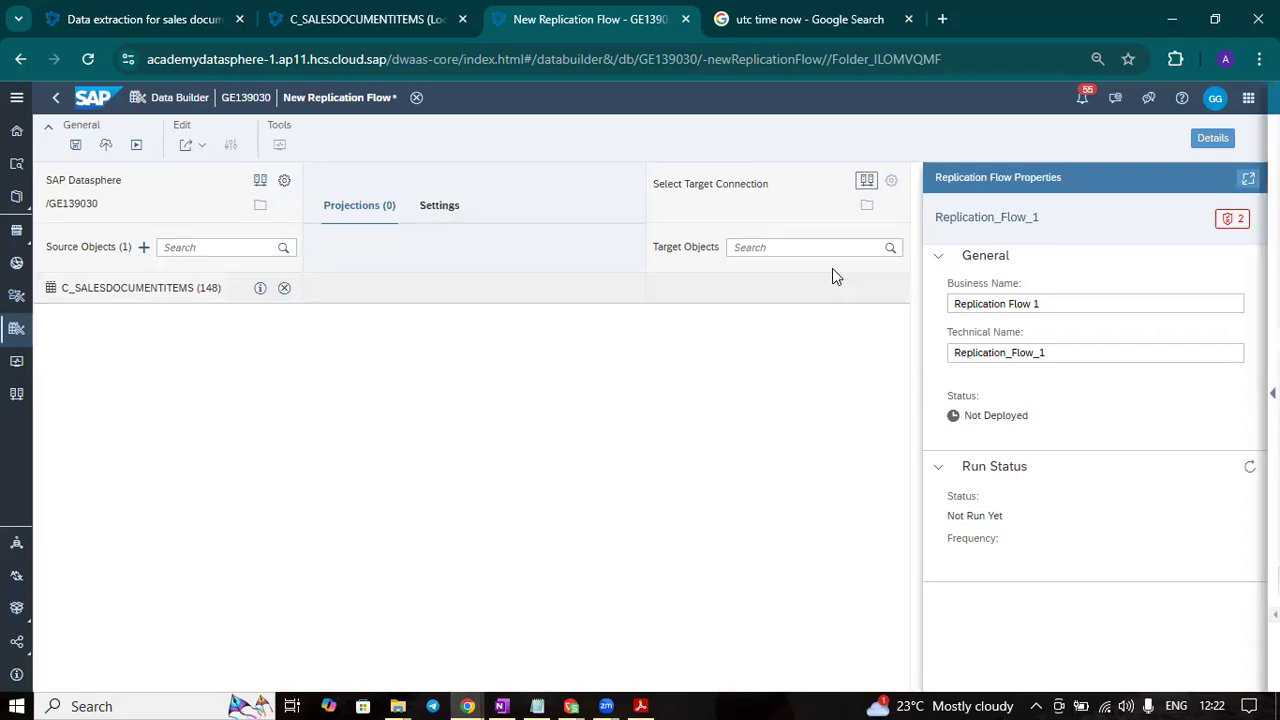
# Set HANA_CLOUD as the target connection and choose TECHED as the target container
pyautogui.click(870, 180)
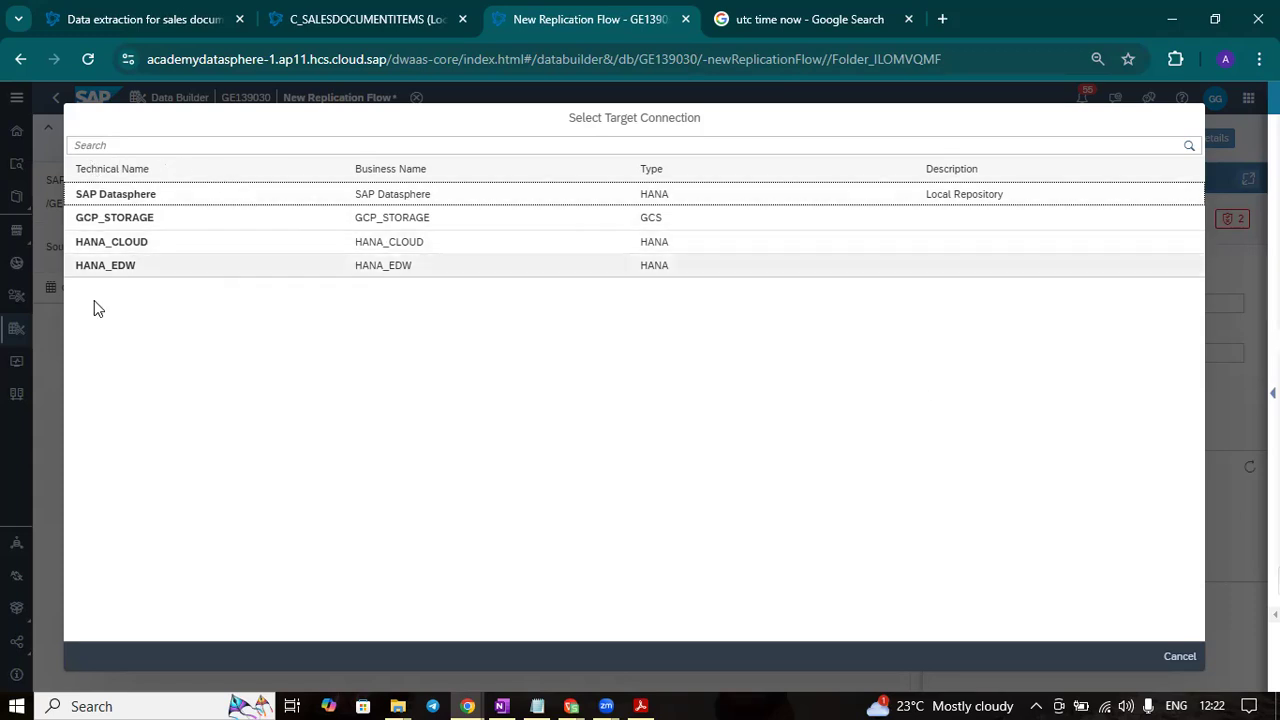
pyautogui.click(178, 244)
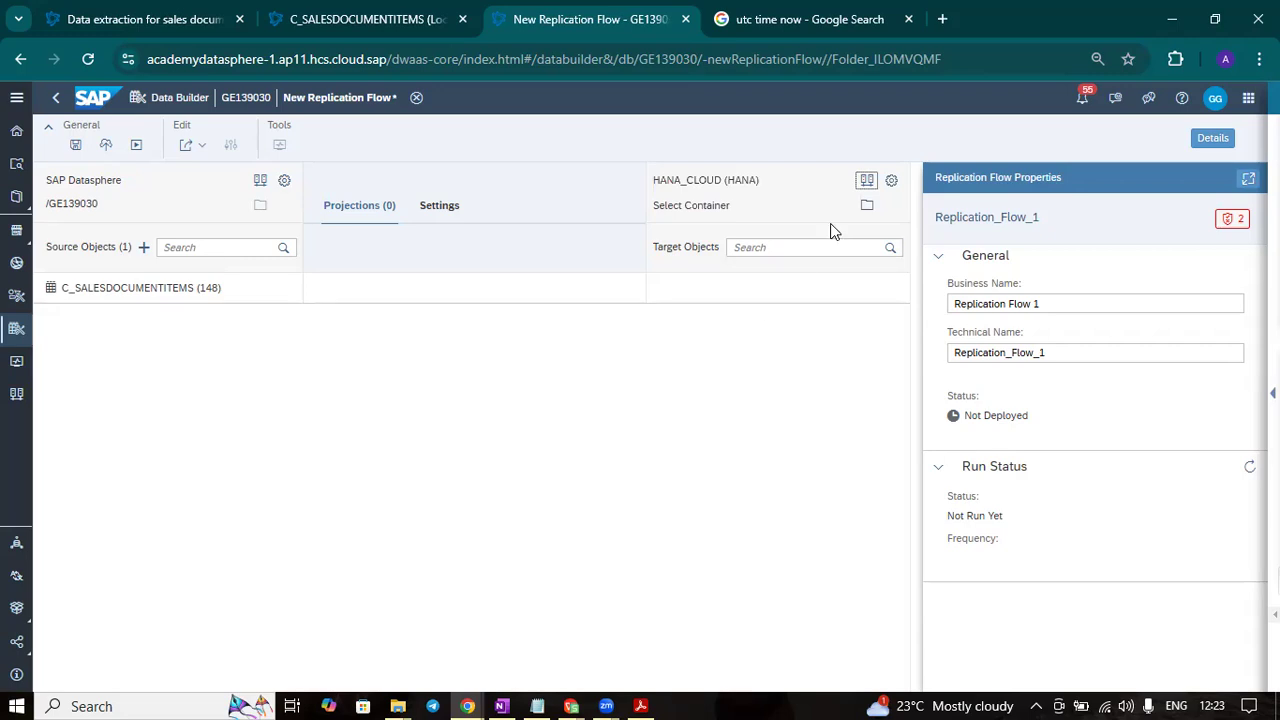
pyautogui.click(867, 207)
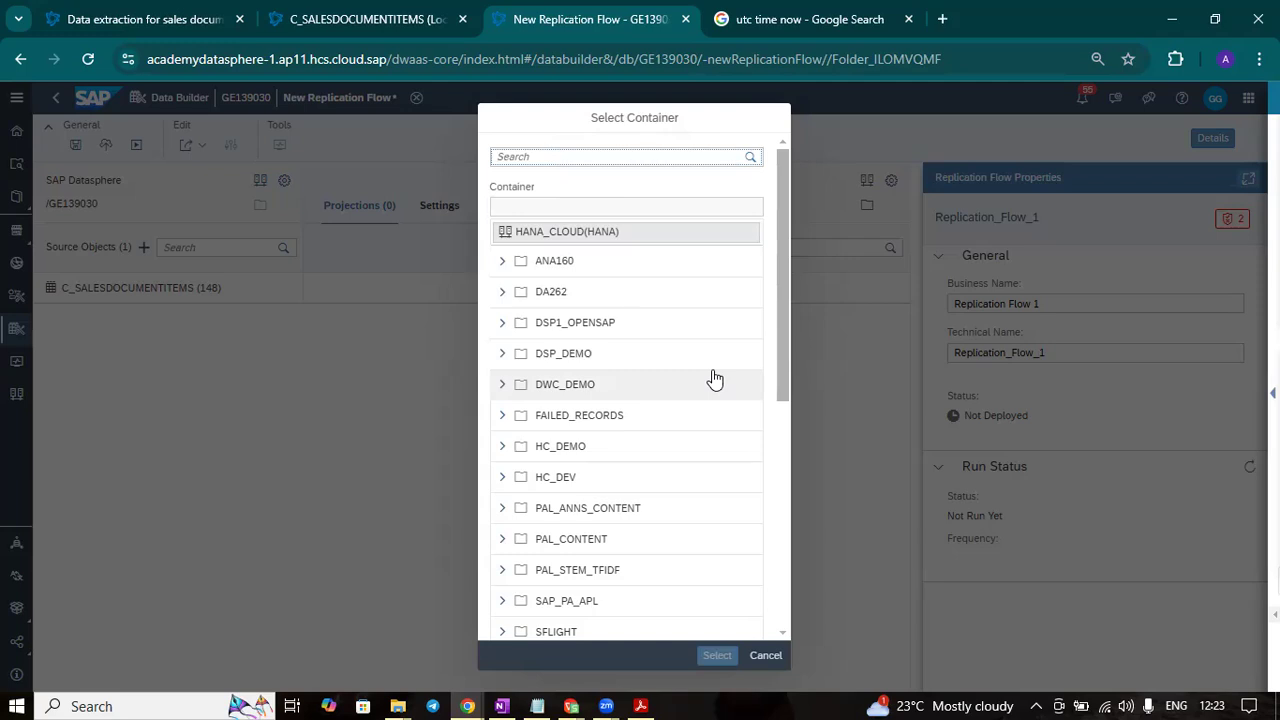
pyautogui.scroll(-2, 714, 378)
pyautogui.scroll(2, 714, 378)
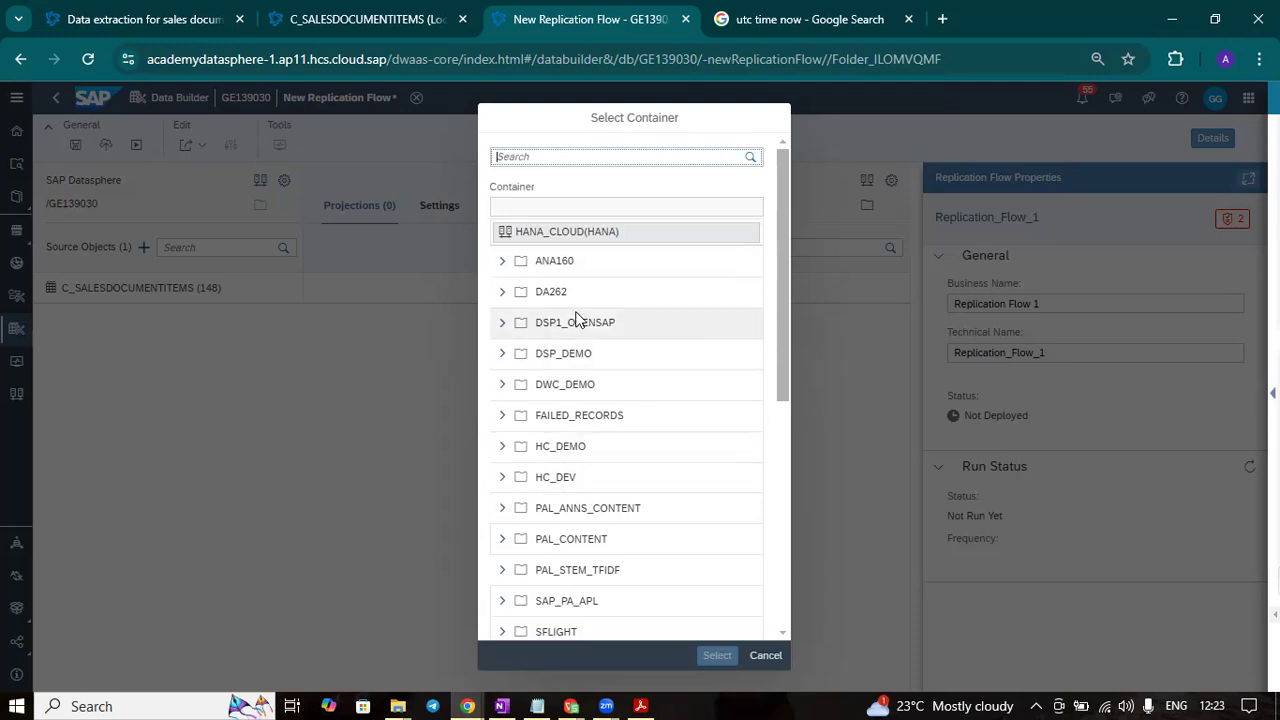
pyautogui.scroll(-3, 575, 318)
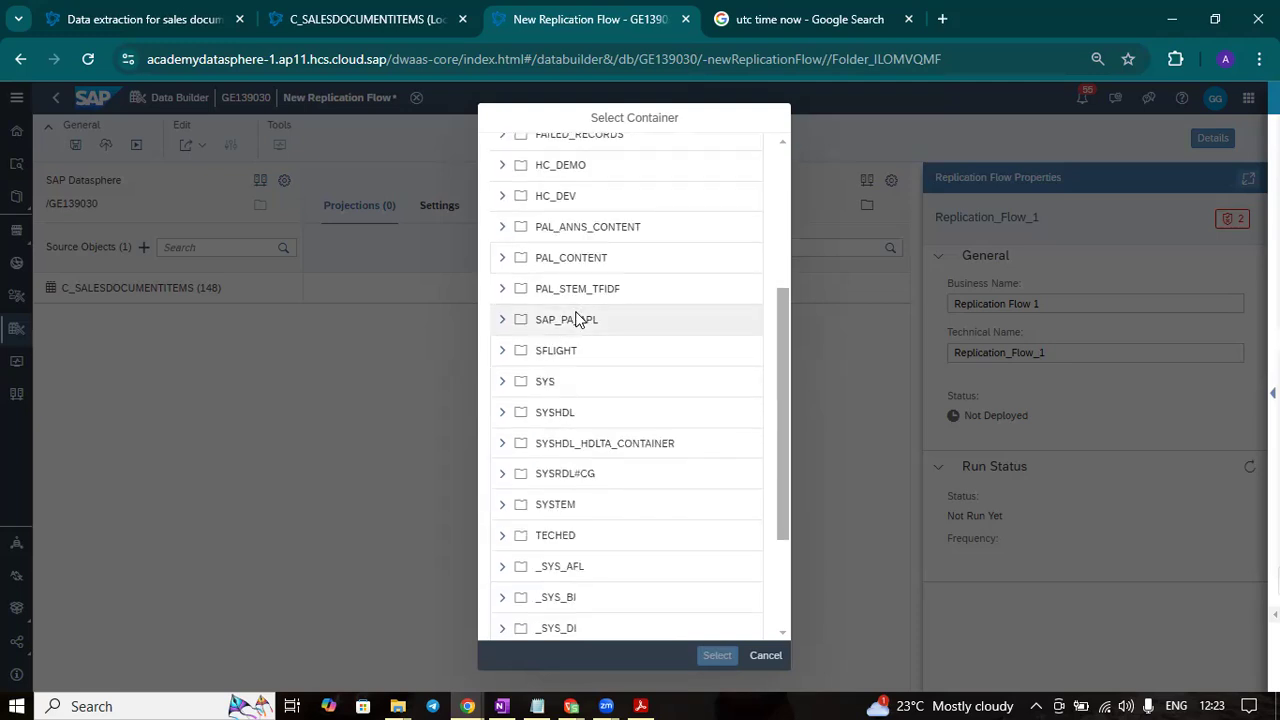
pyautogui.scroll(-1, 575, 318)
pyautogui.scroll(4, 575, 320)
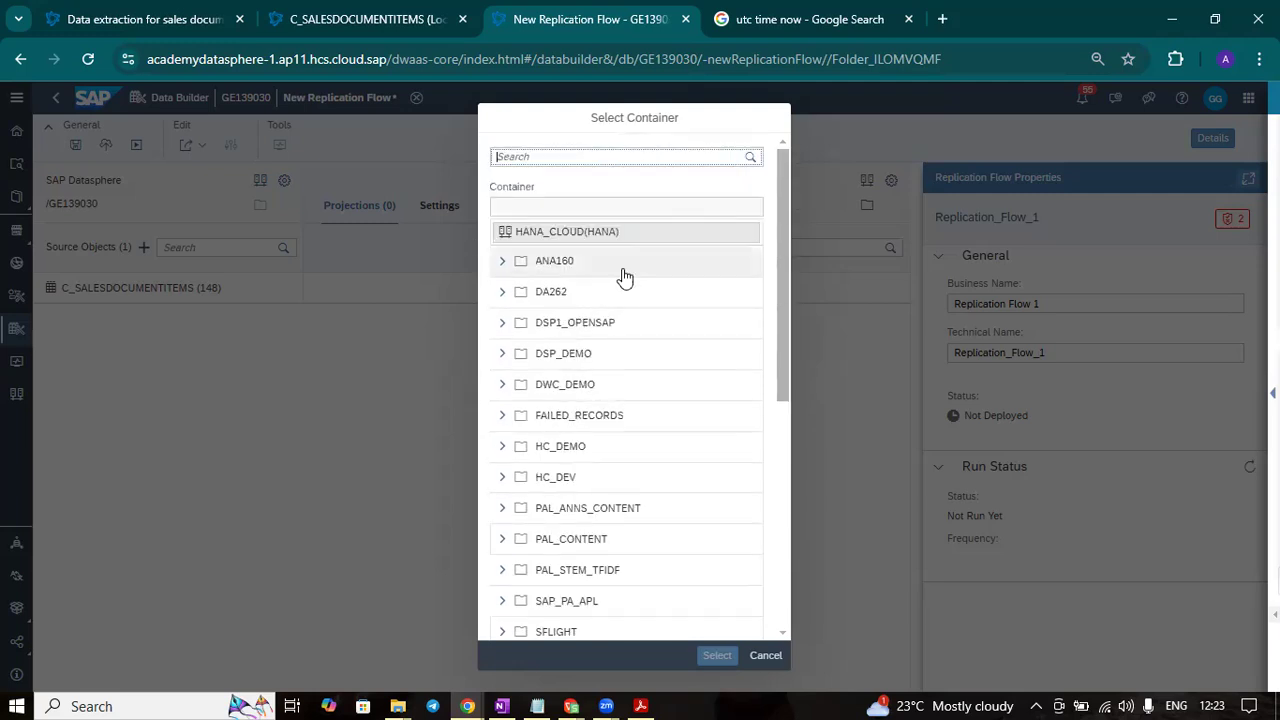
pyautogui.scroll(-4, 610, 320)
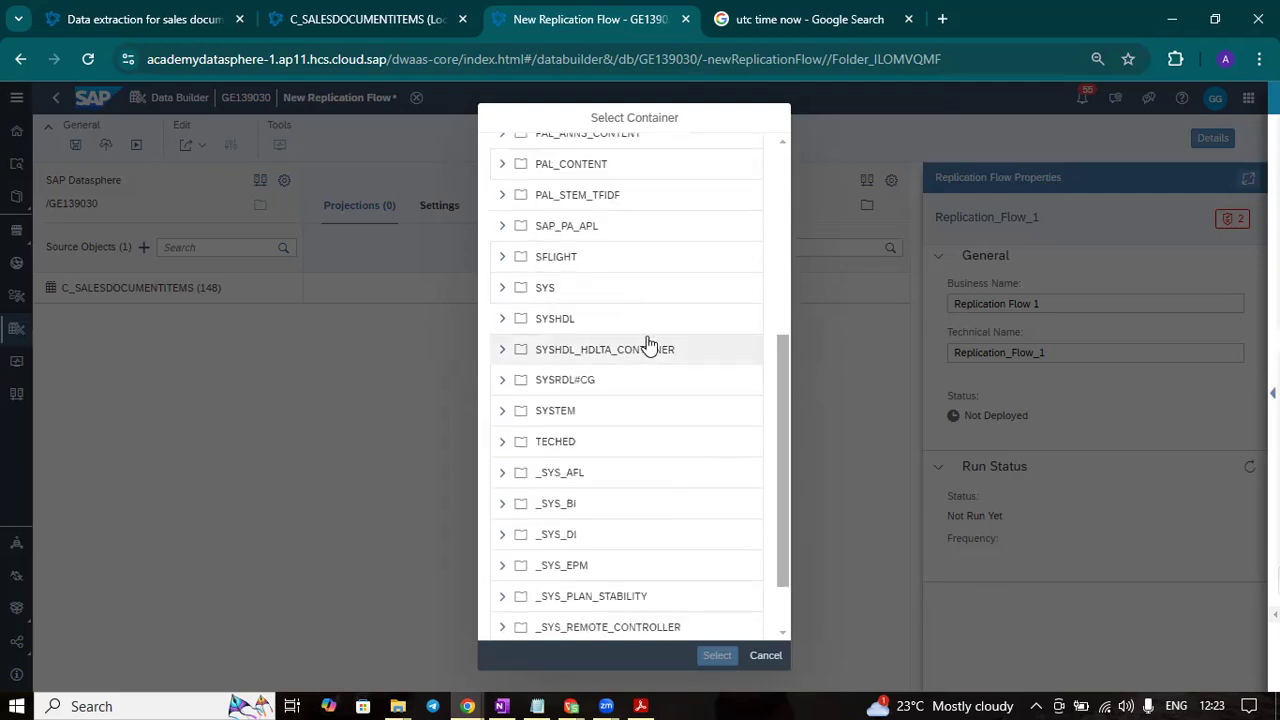
pyautogui.click(562, 455)
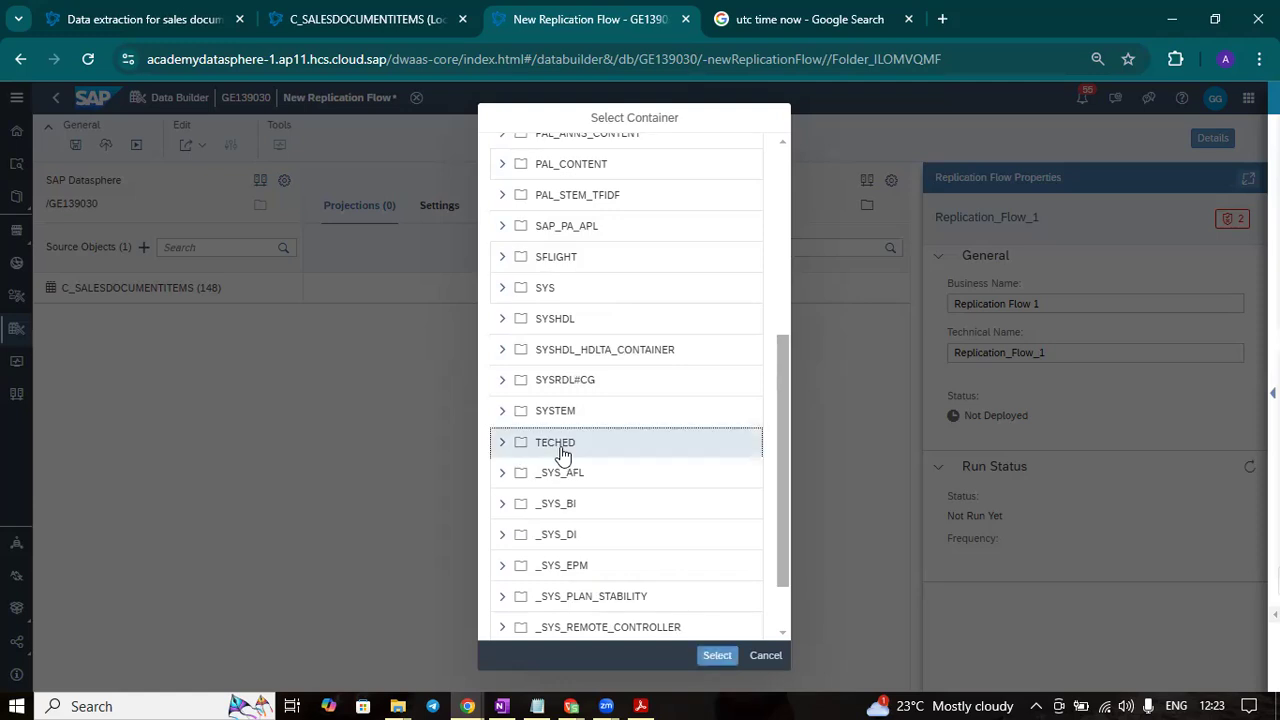
pyautogui.click(717, 655)
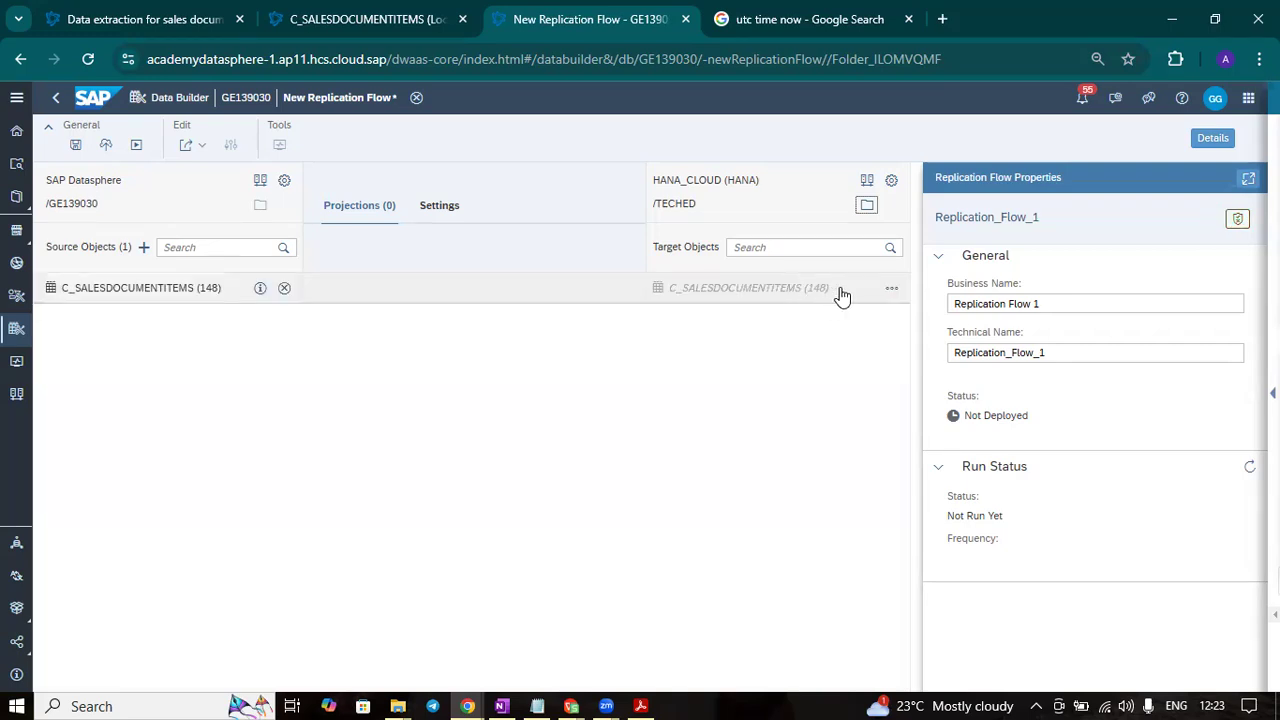
# Rename the target object of the replication to Sales_From_Datasphere_SFD
pyautogui.click(891, 288)
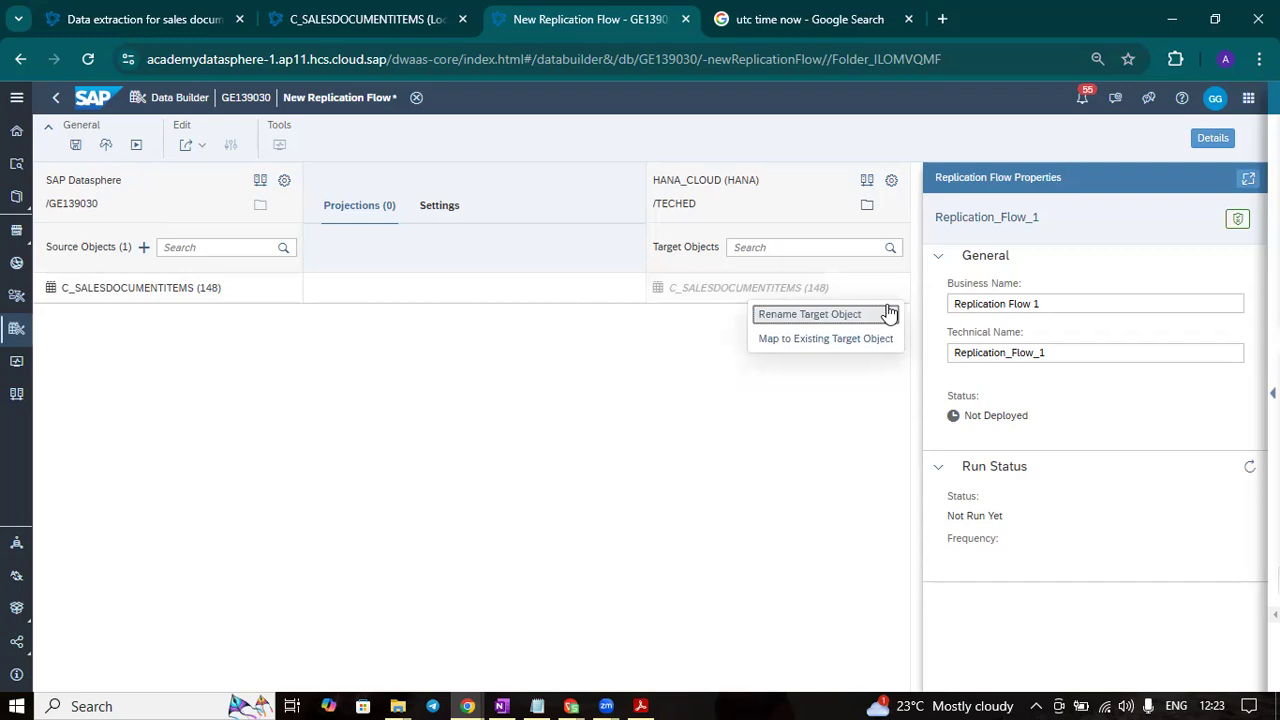
pyautogui.click(880, 314)
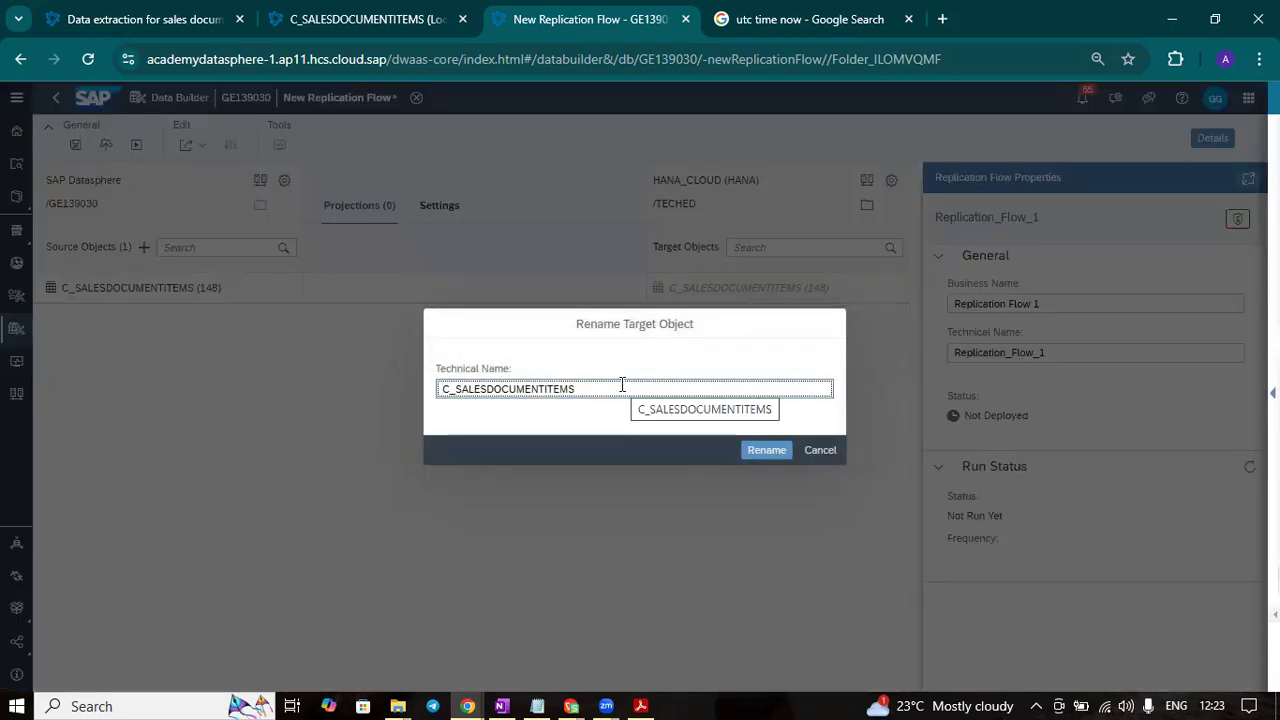
pyautogui.moveTo(622, 384); pyautogui.dragTo(307, 388)
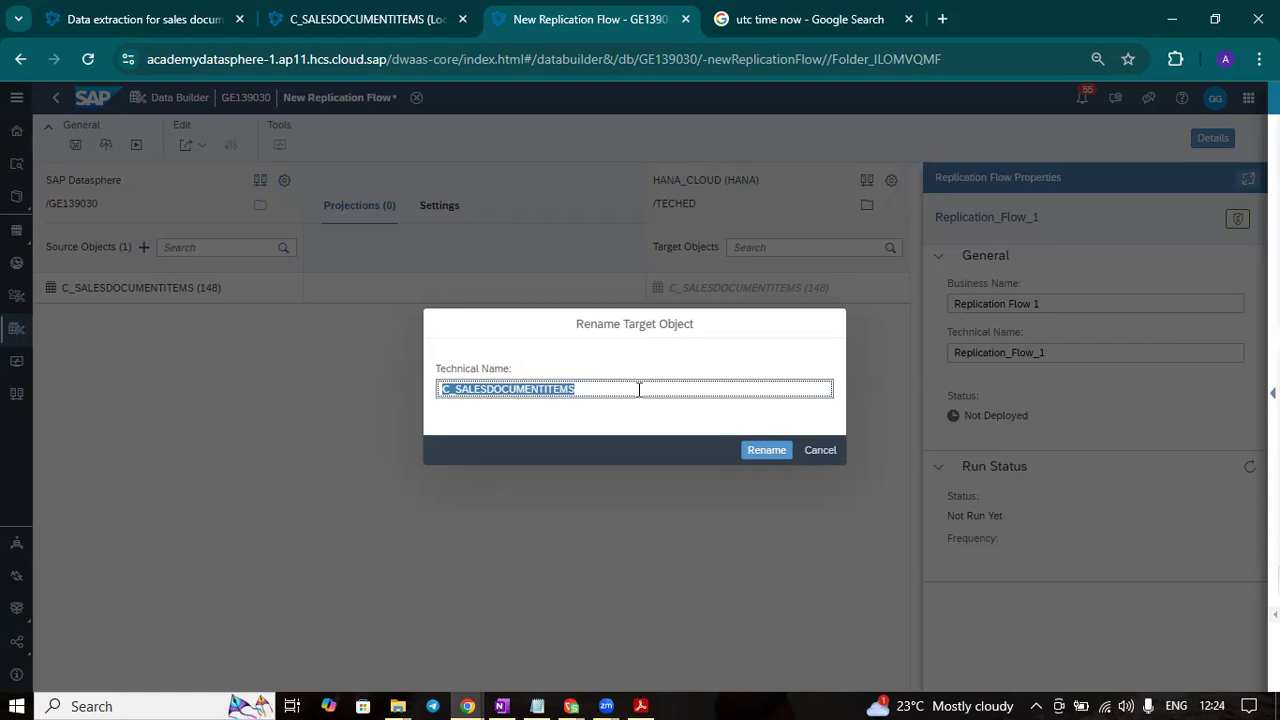
pyautogui.moveTo(639, 390); pyautogui.dragTo(190, 381)
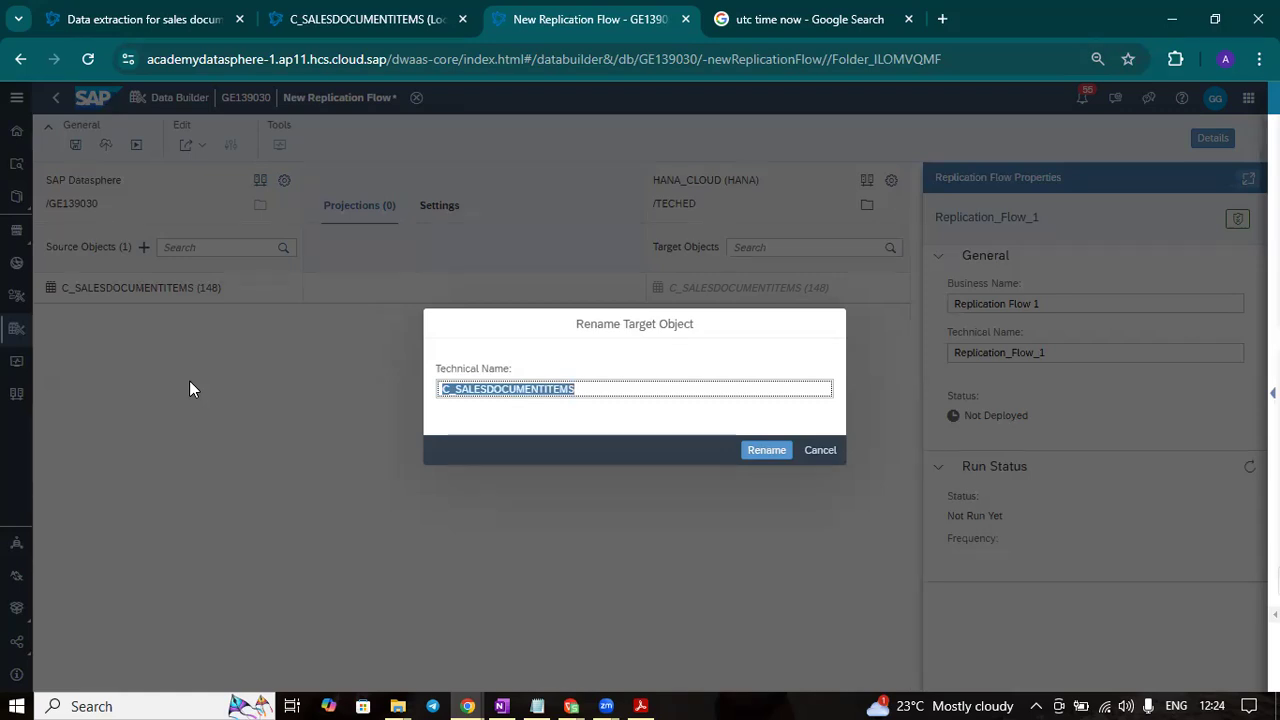
pyautogui.write('S')
pyautogui.press('BackSpace')
pyautogui.write('Sales_From_')
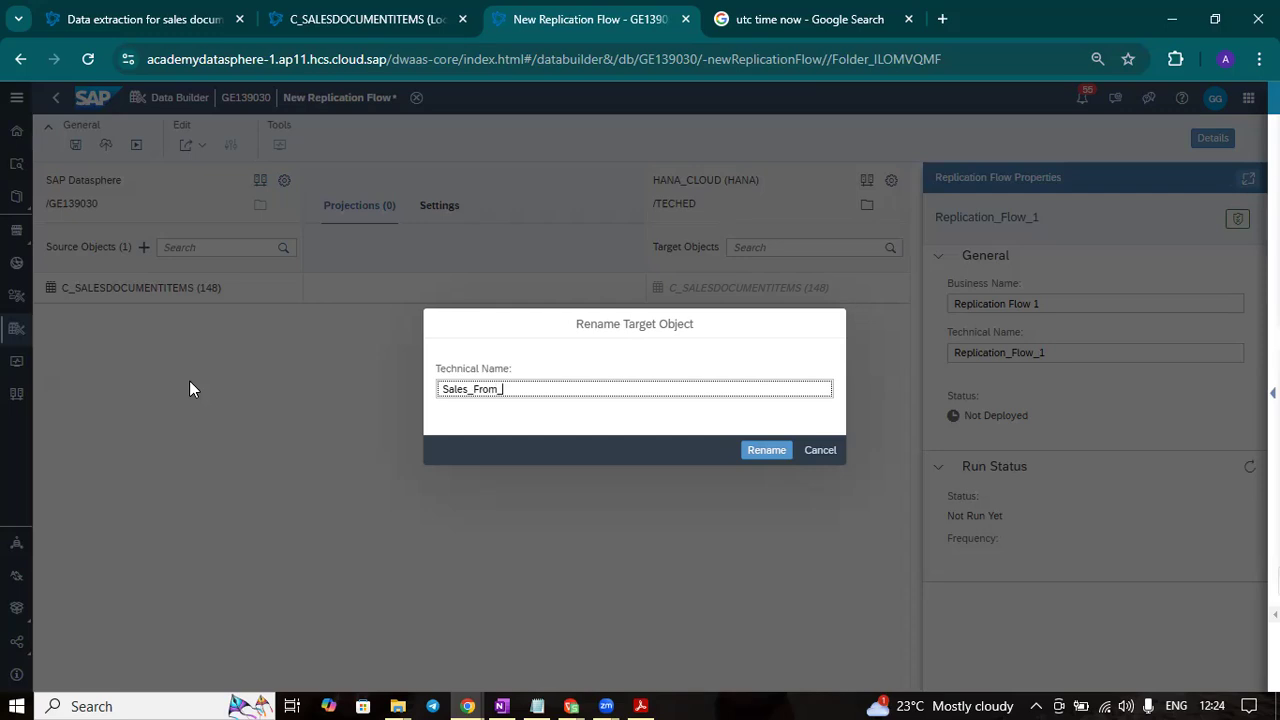
pyautogui.write('Datasphere')
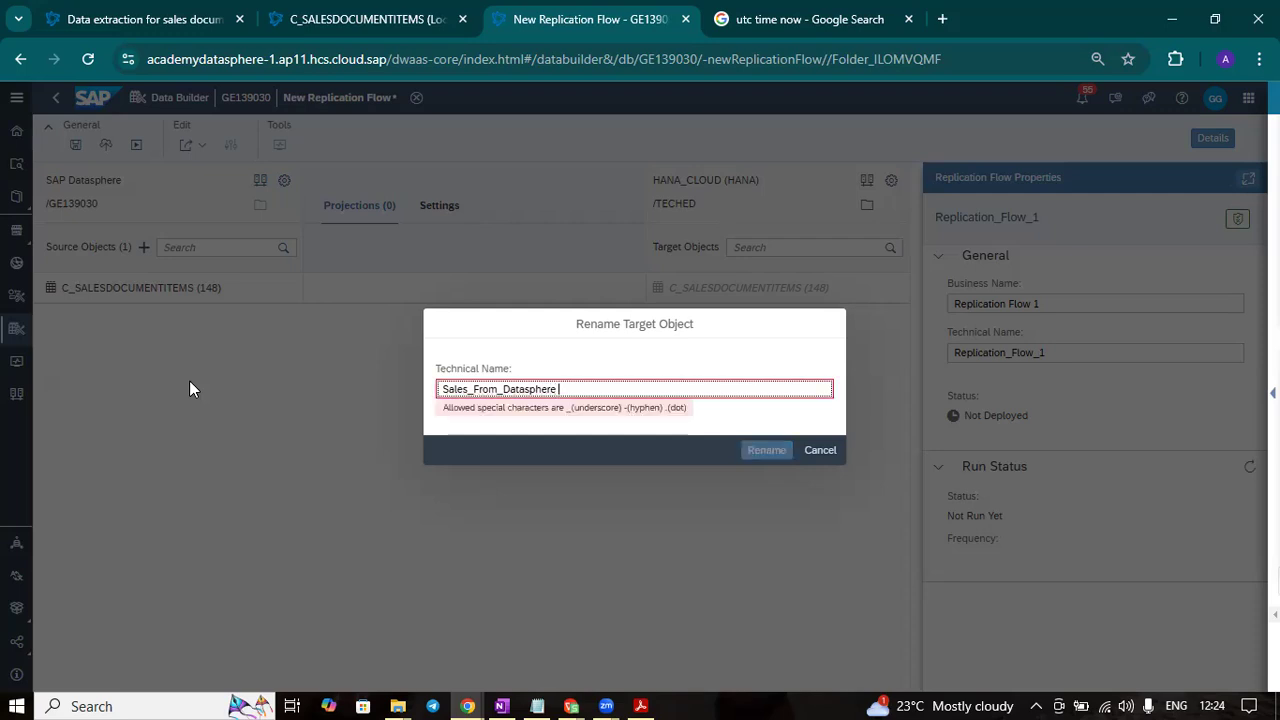
pyautogui.press('BackSpace')
pyautogui.write('_')
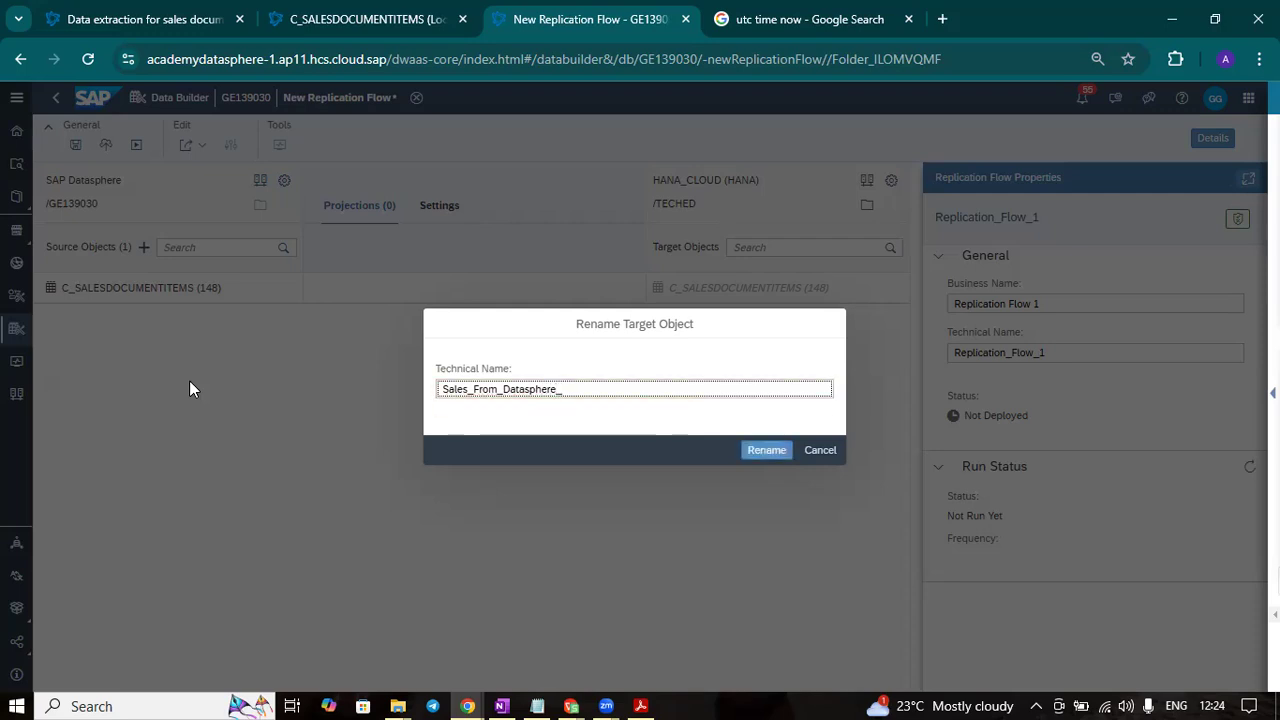
pyautogui.write('SFD')
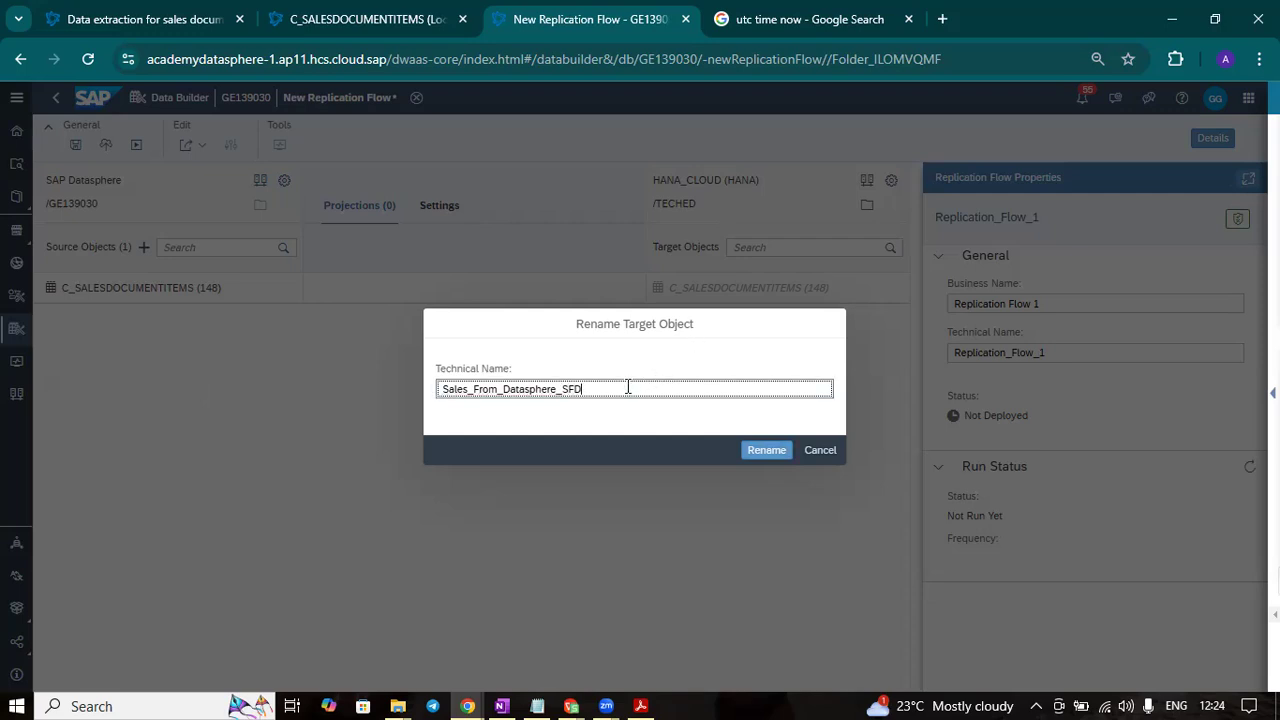
pyautogui.click(762, 451)
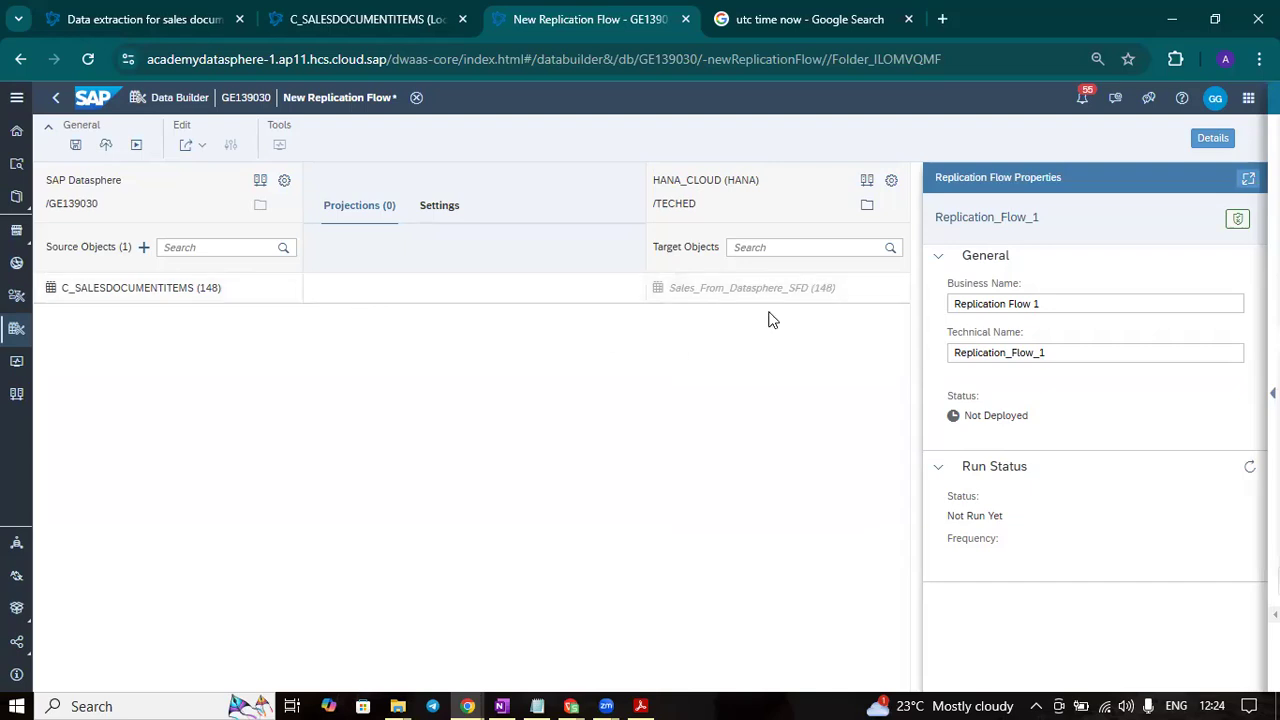
# Set the load type of the Sales_From_Datasphere_SFD replication object to Initial and Delta
pyautogui.click(506, 294)
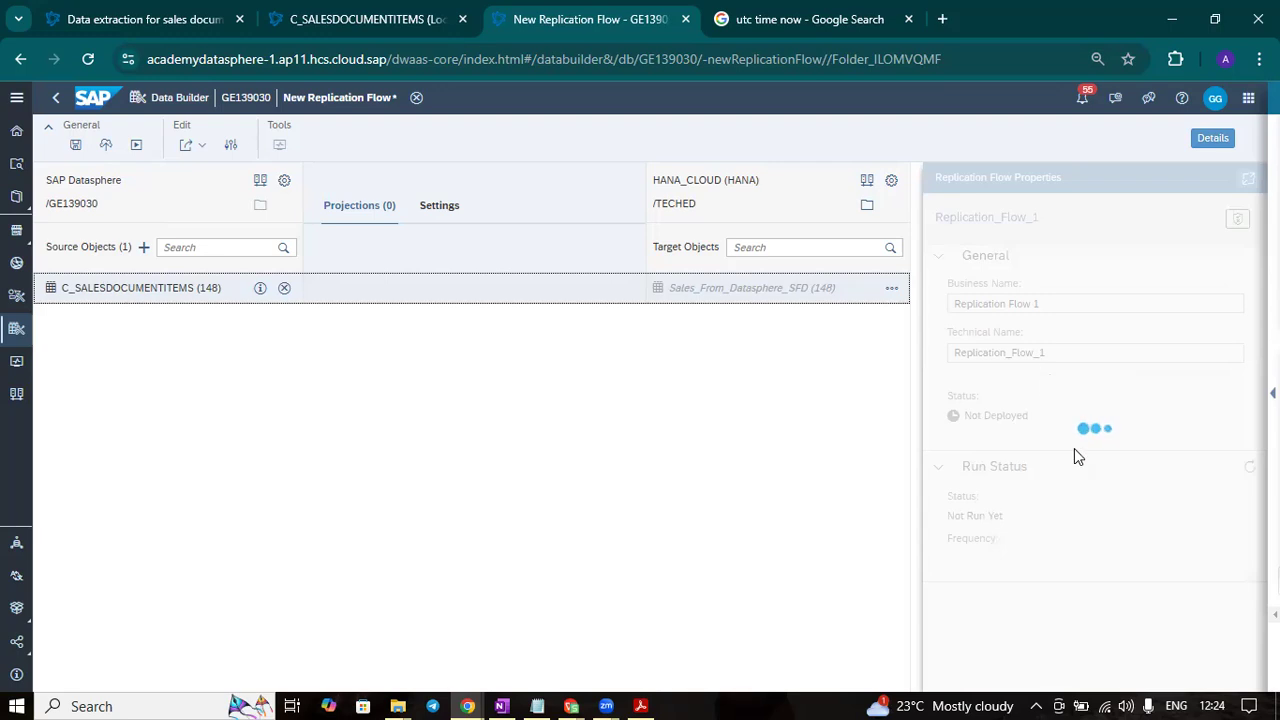
pyautogui.click(1064, 504)
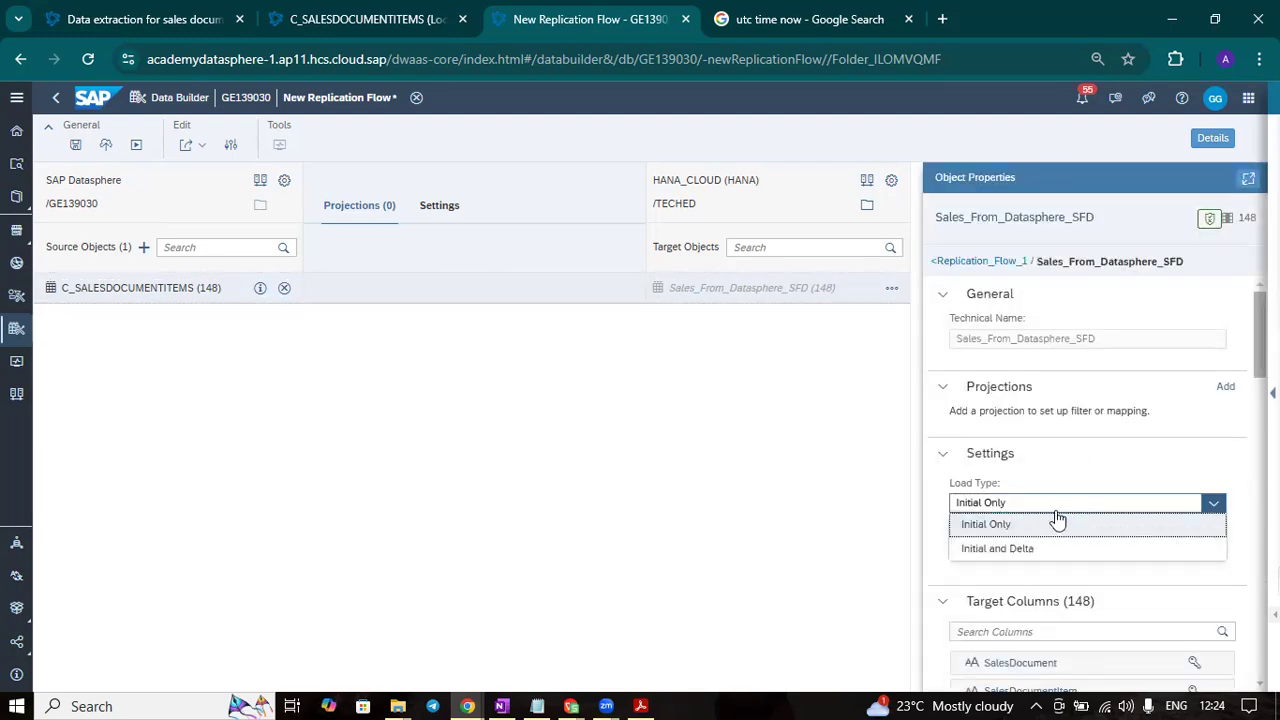
pyautogui.click(1029, 552)
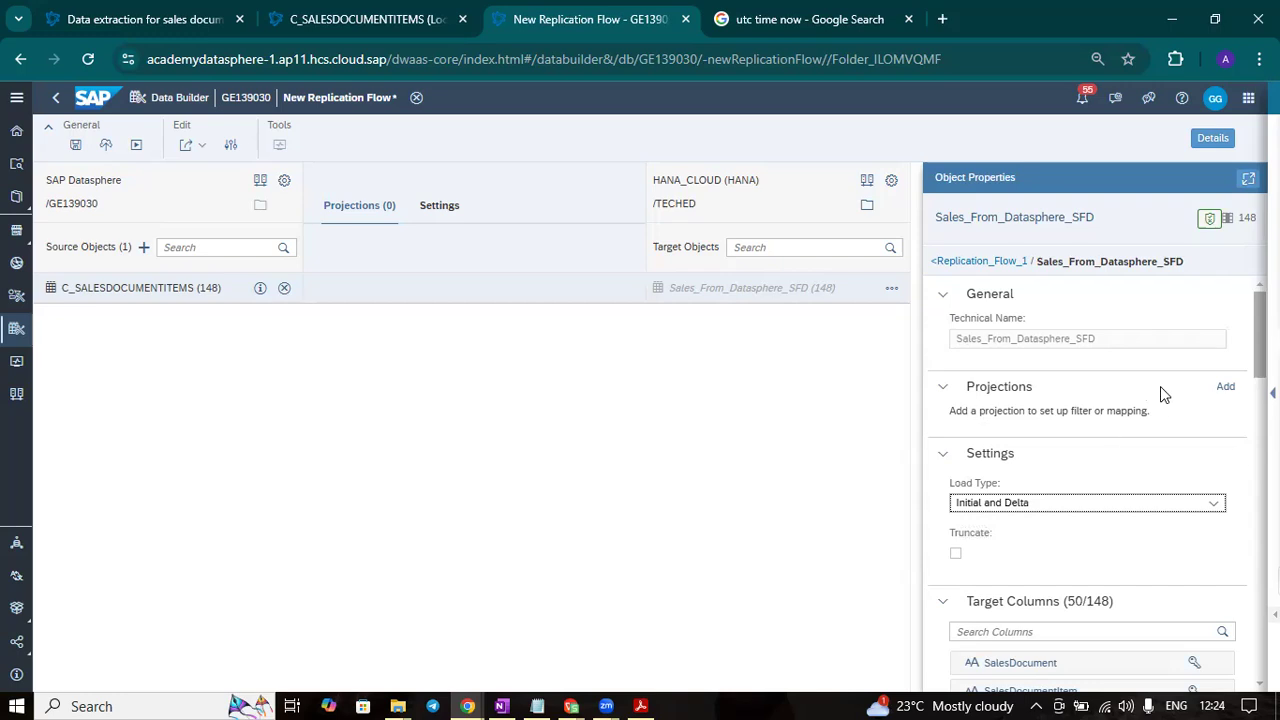
# Examine the target columns of the replication object and the projection's filter options, leaving the projection unsaved
pyautogui.scroll(-4, 1187, 557)
pyautogui.scroll(-15, 1187, 557)
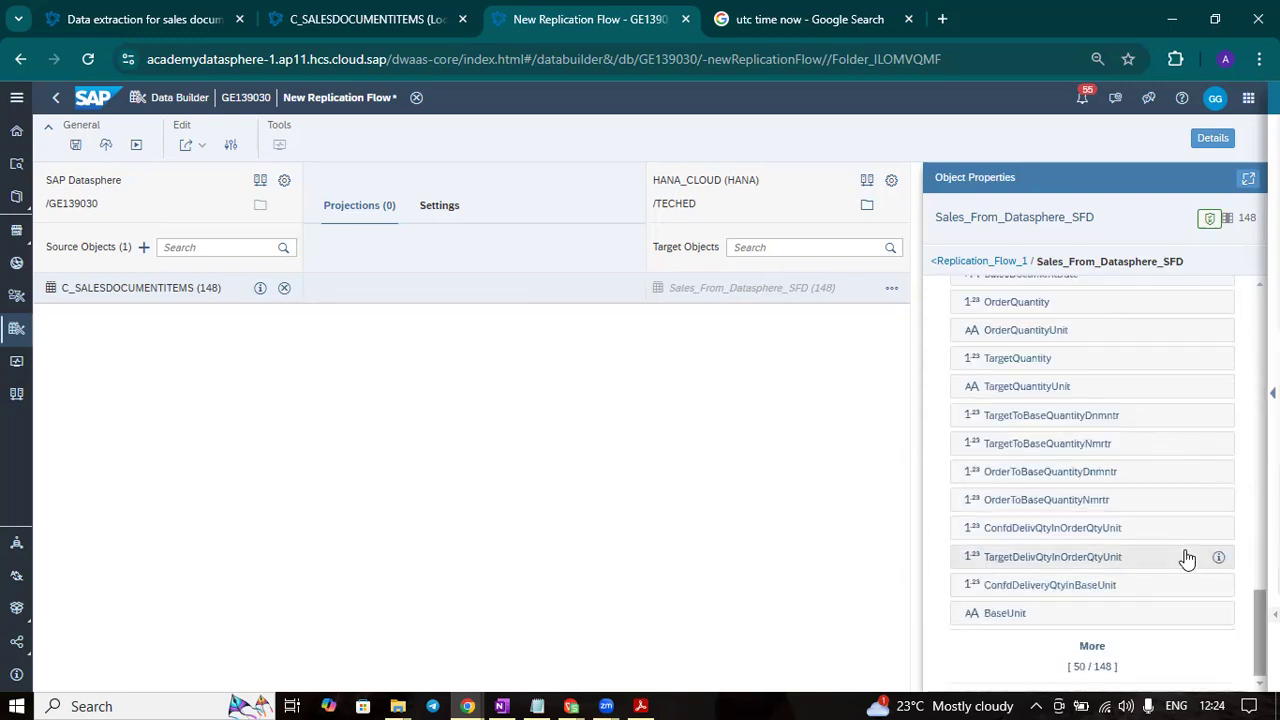
pyautogui.scroll(3, 1187, 557)
pyautogui.scroll(10, 1187, 557)
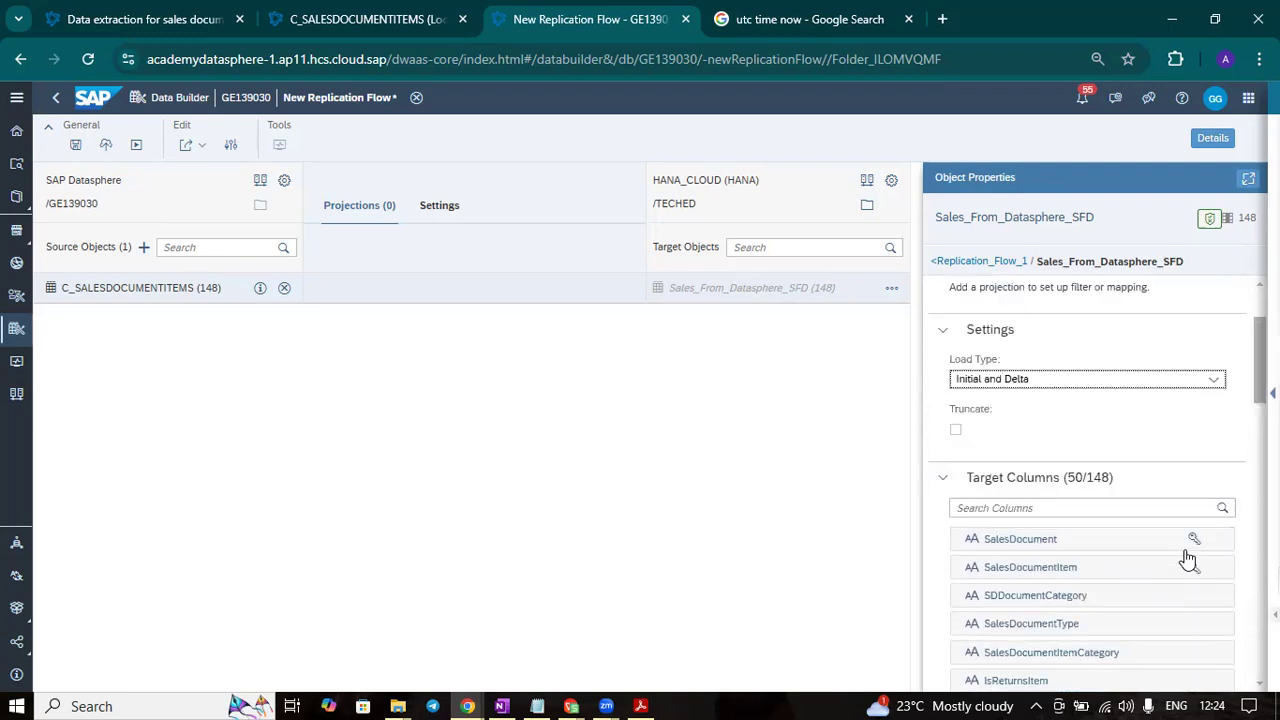
pyautogui.scroll(-3, 1187, 557)
pyautogui.scroll(4, 1187, 557)
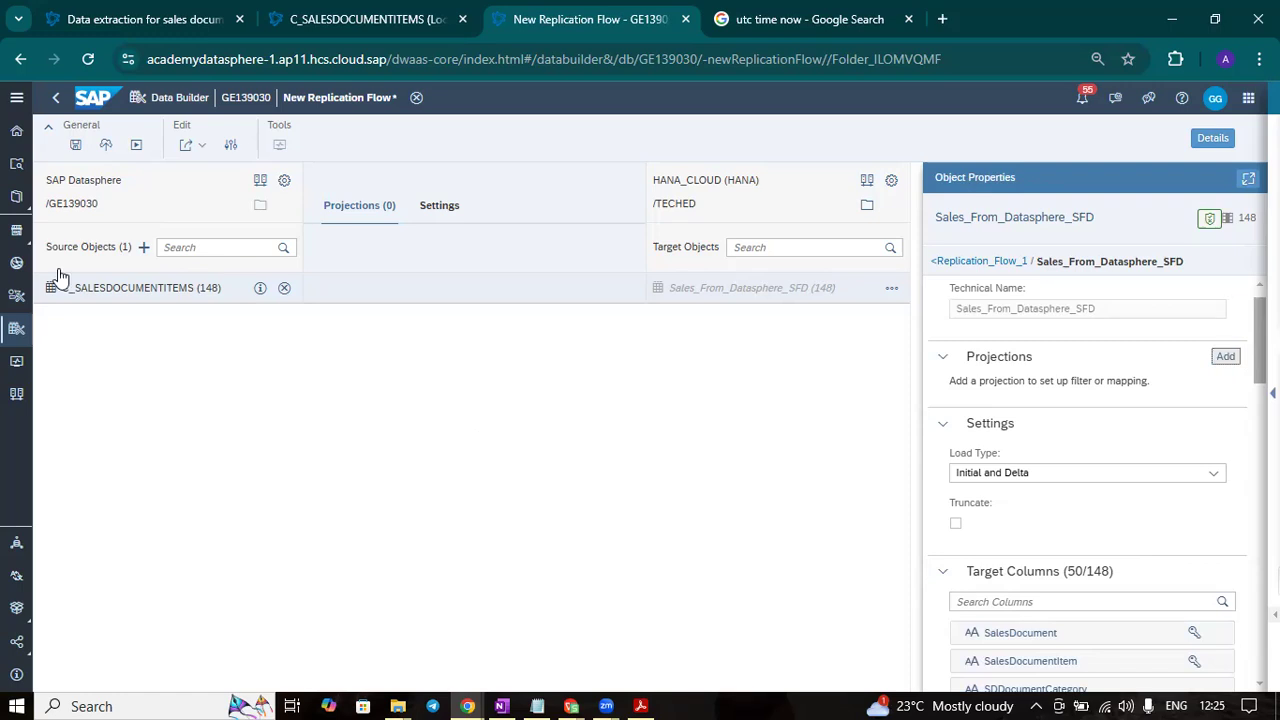
pyautogui.click(175, 281)
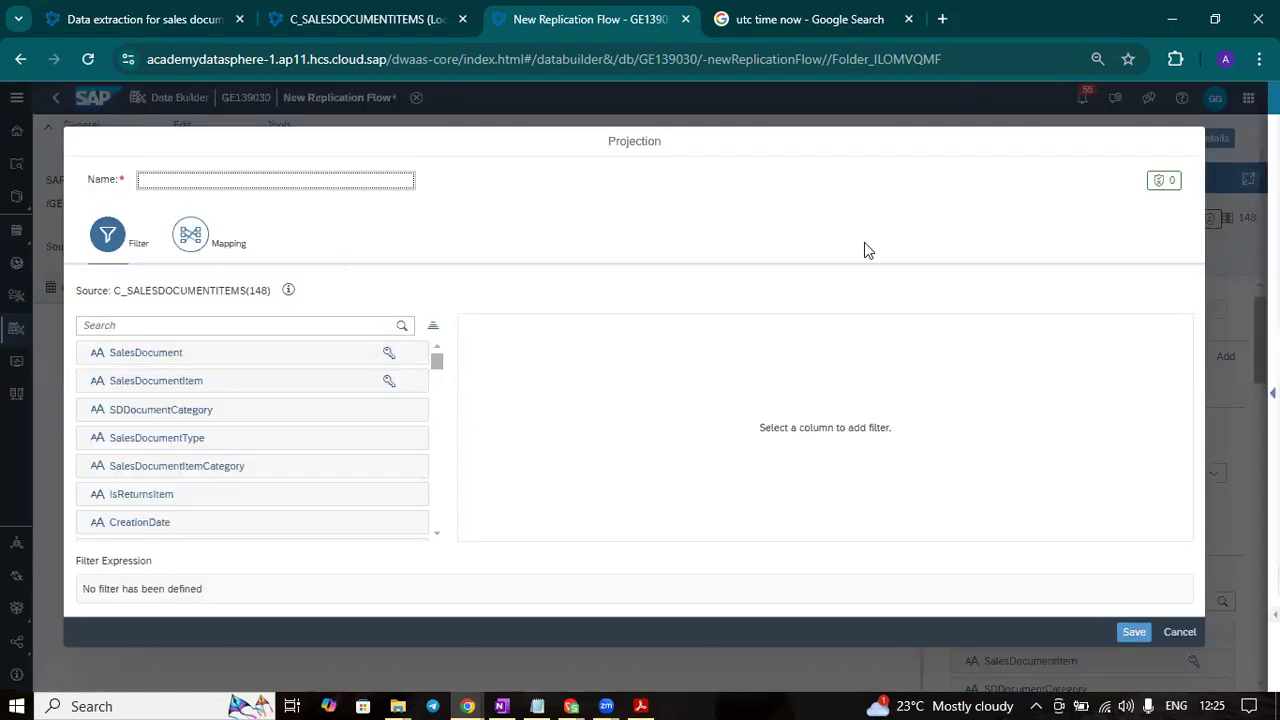
pyautogui.click(1172, 632)
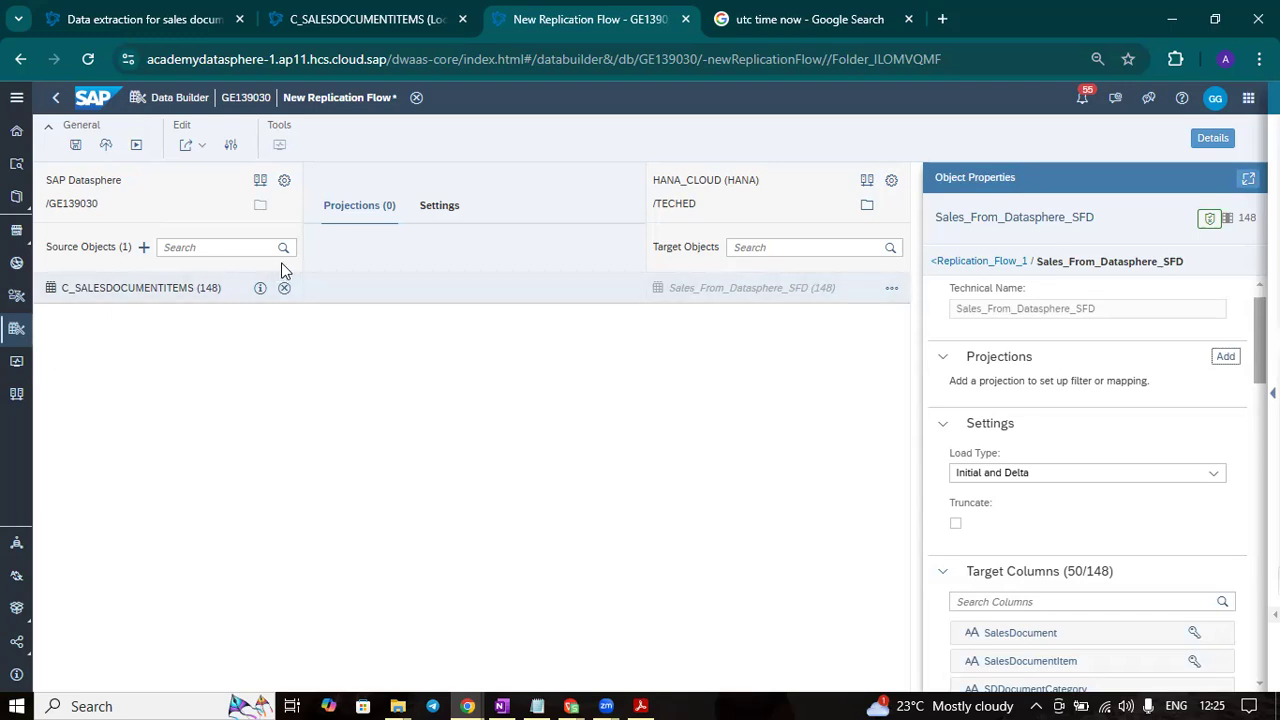
# Duplicate the first browser tab and open the Data Builder for space GE139030 in the copy
pyautogui.rightClick(107, 27)
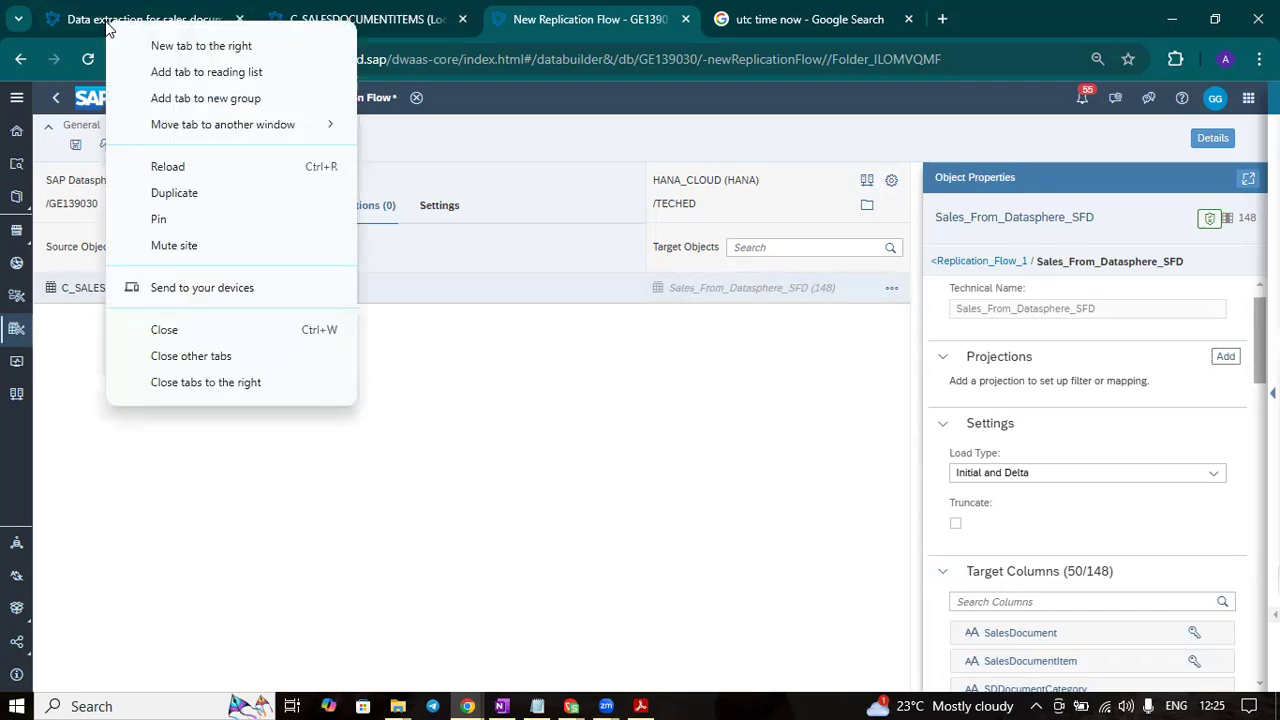
pyautogui.click(214, 190)
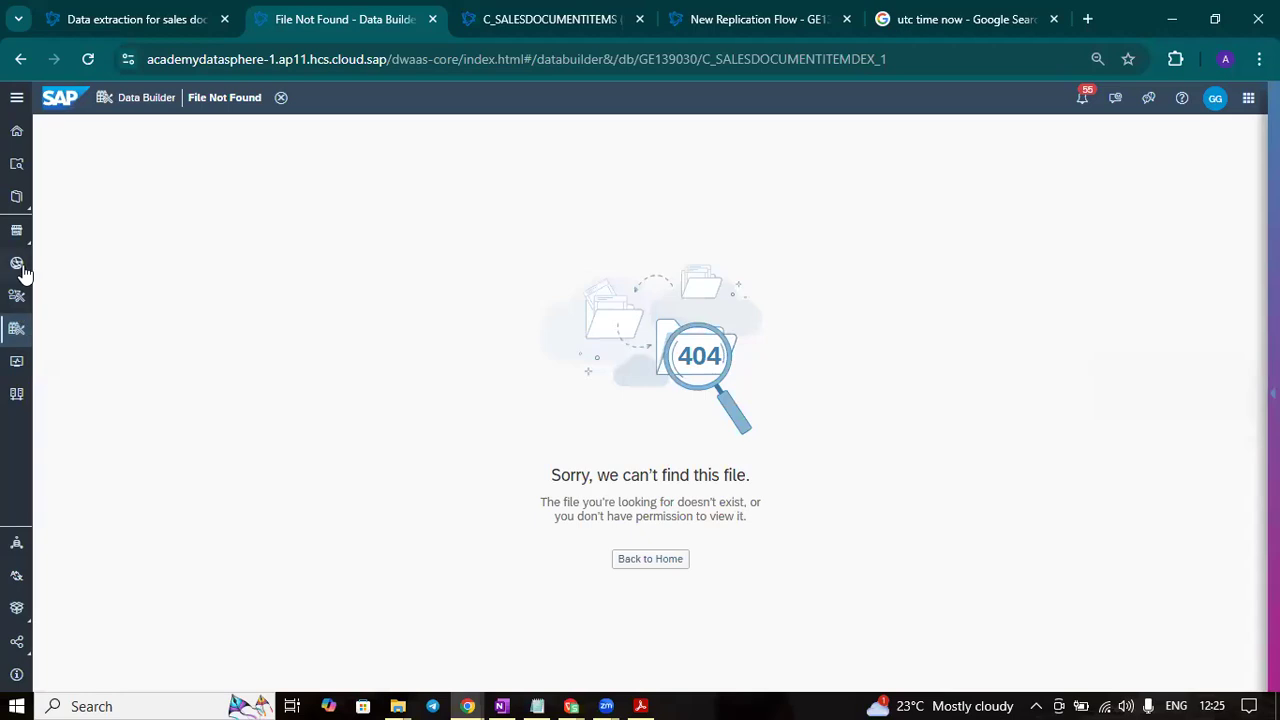
pyautogui.click(14, 330)
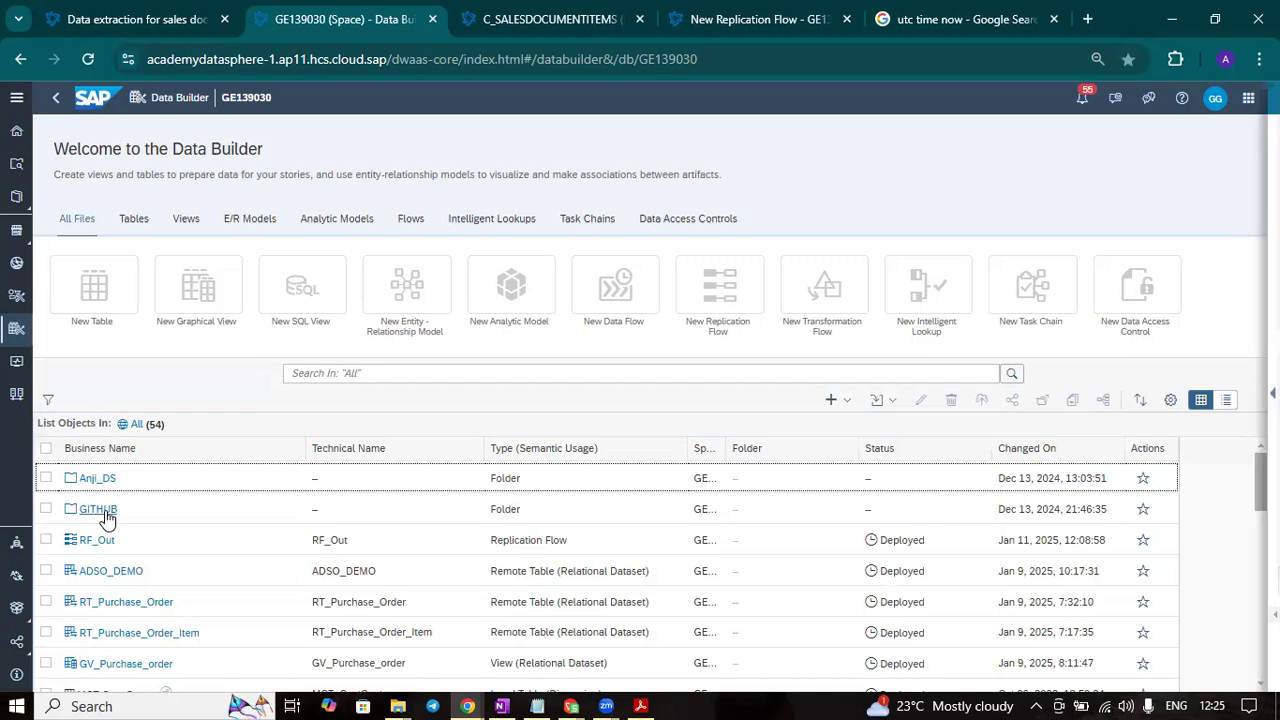
# Open the C_SALESDOCUMENTITEMS local table from the GITHUB folder, preview its data and enlarge the preview area
pyautogui.click(100, 510)
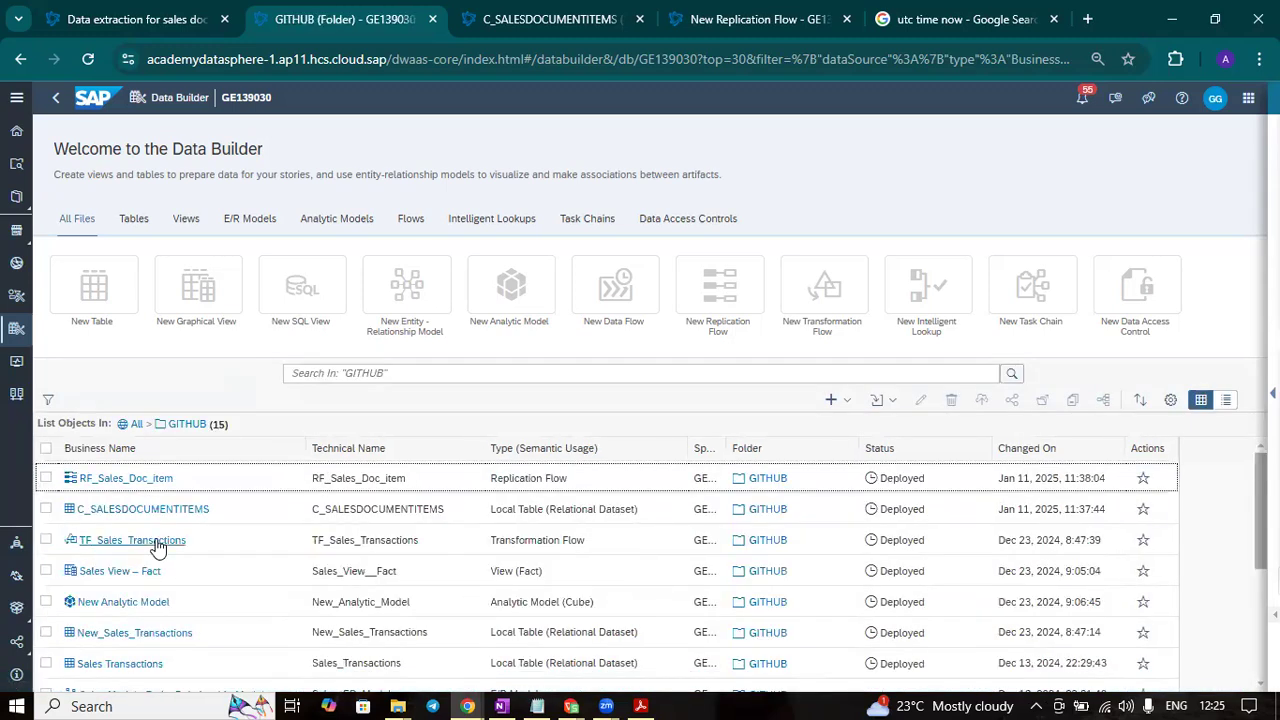
pyautogui.click(160, 509)
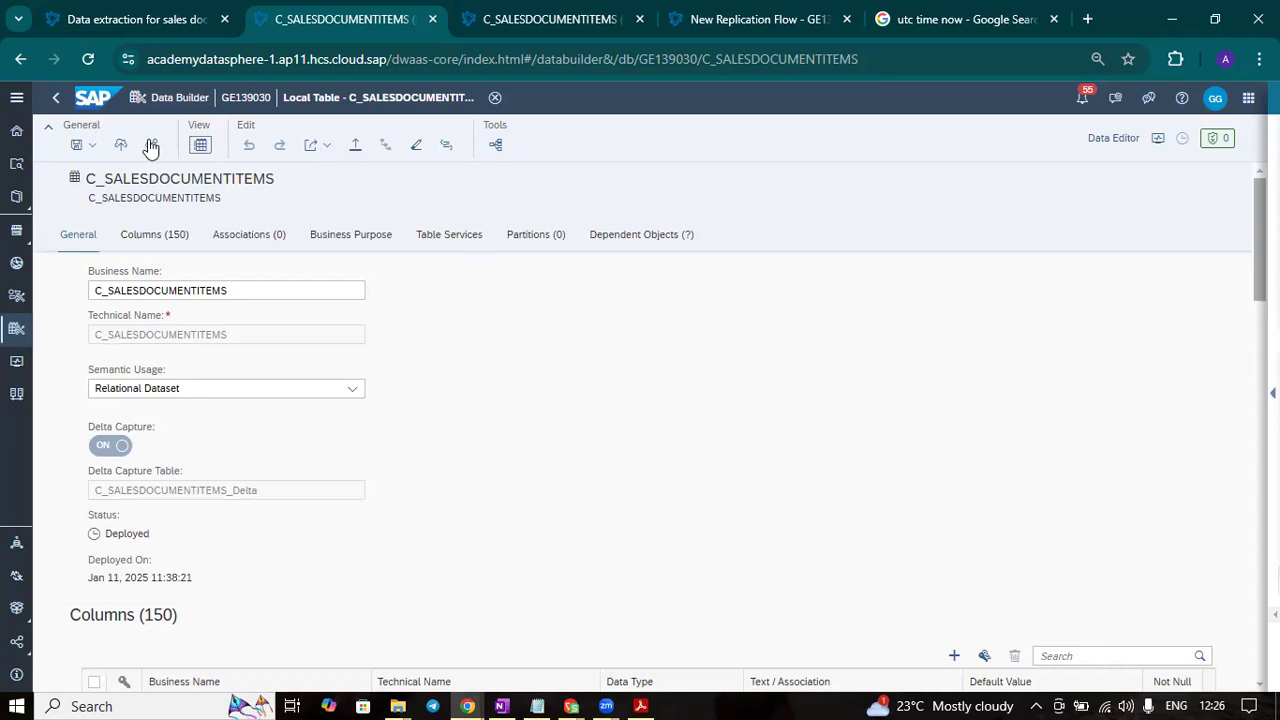
pyautogui.click(200, 146)
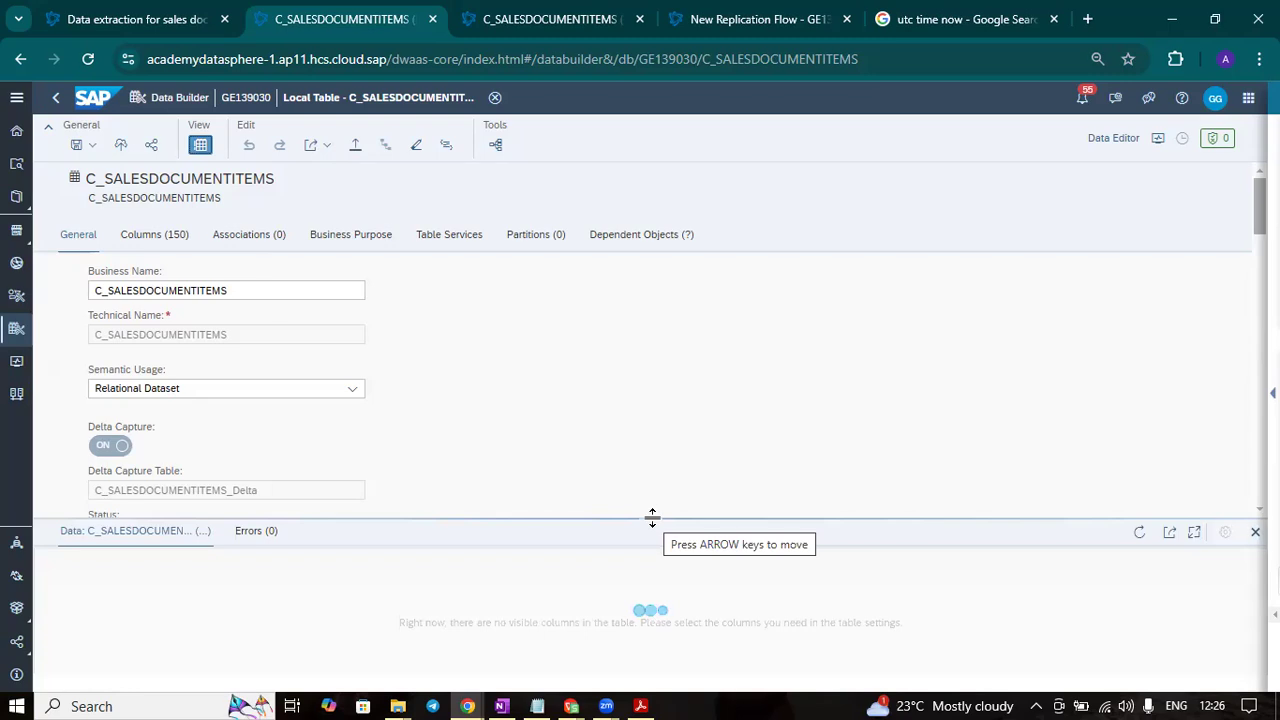
pyautogui.moveTo(663, 407); pyautogui.dragTo(666, 366)
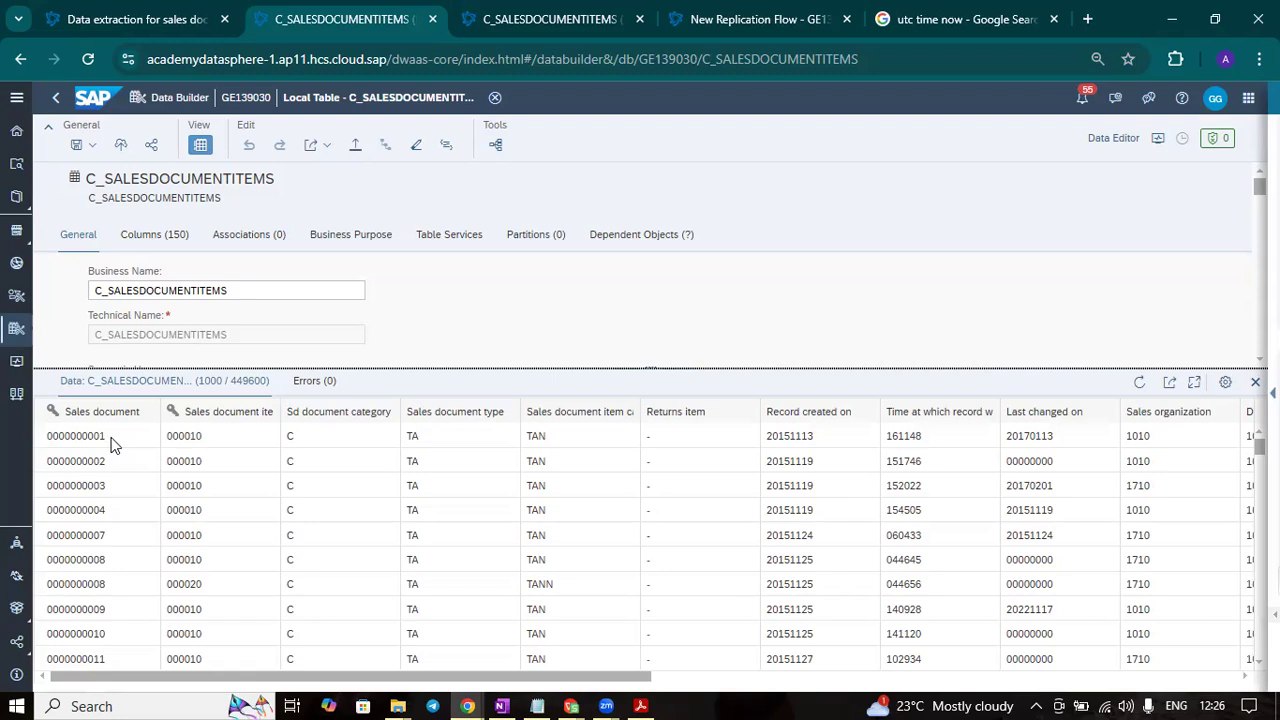
# Mark the first sales document number in the C_SALESDOCUMENTITEMS data preview and compare with the Data extraction for sales document item tab
pyautogui.click(110, 440)
pyautogui.moveTo(110, 440); pyautogui.dragTo(28, 448)
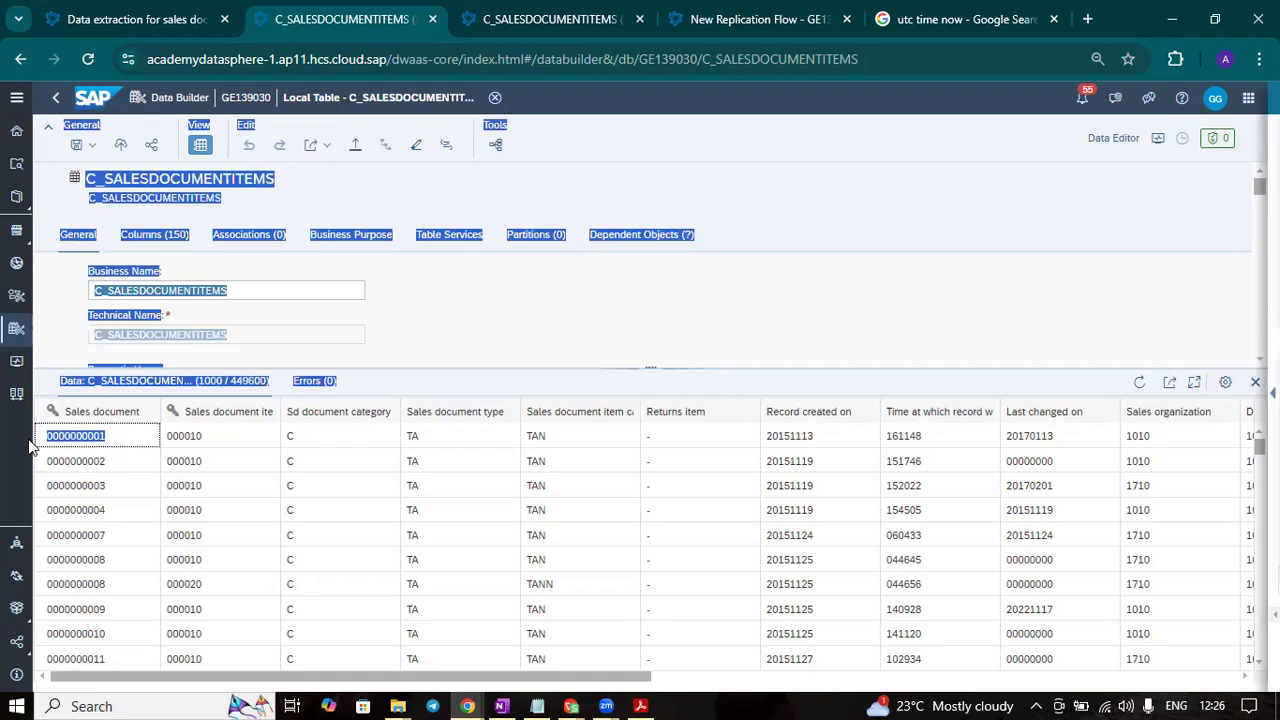
pyautogui.click(137, 437)
pyautogui.moveTo(124, 437); pyautogui.dragTo(44, 440)
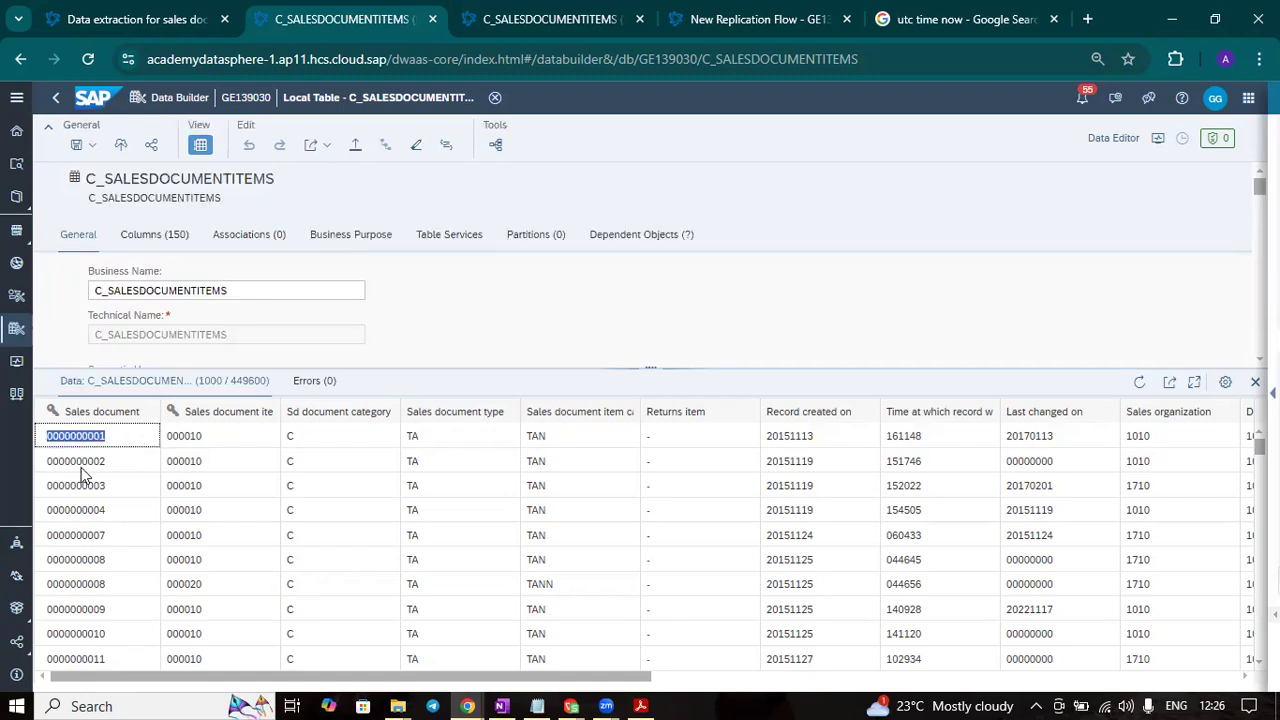
pyautogui.click(160, 14)
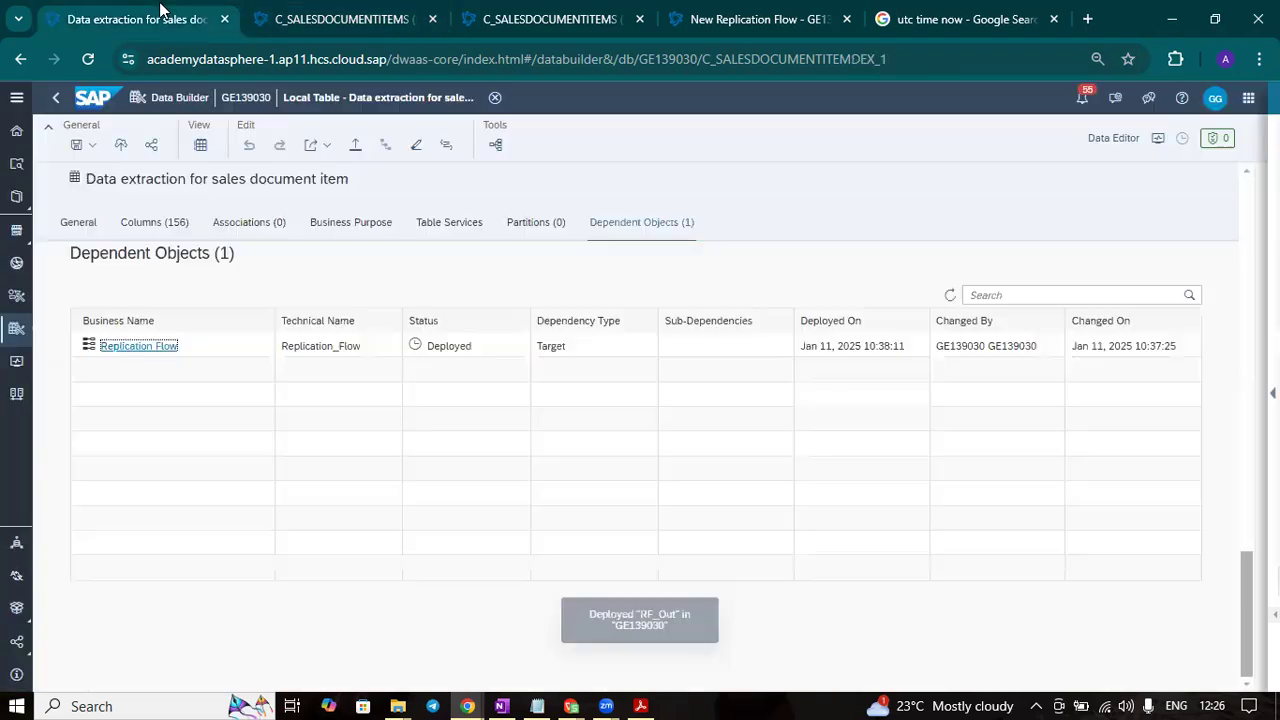
pyautogui.click(290, 19)
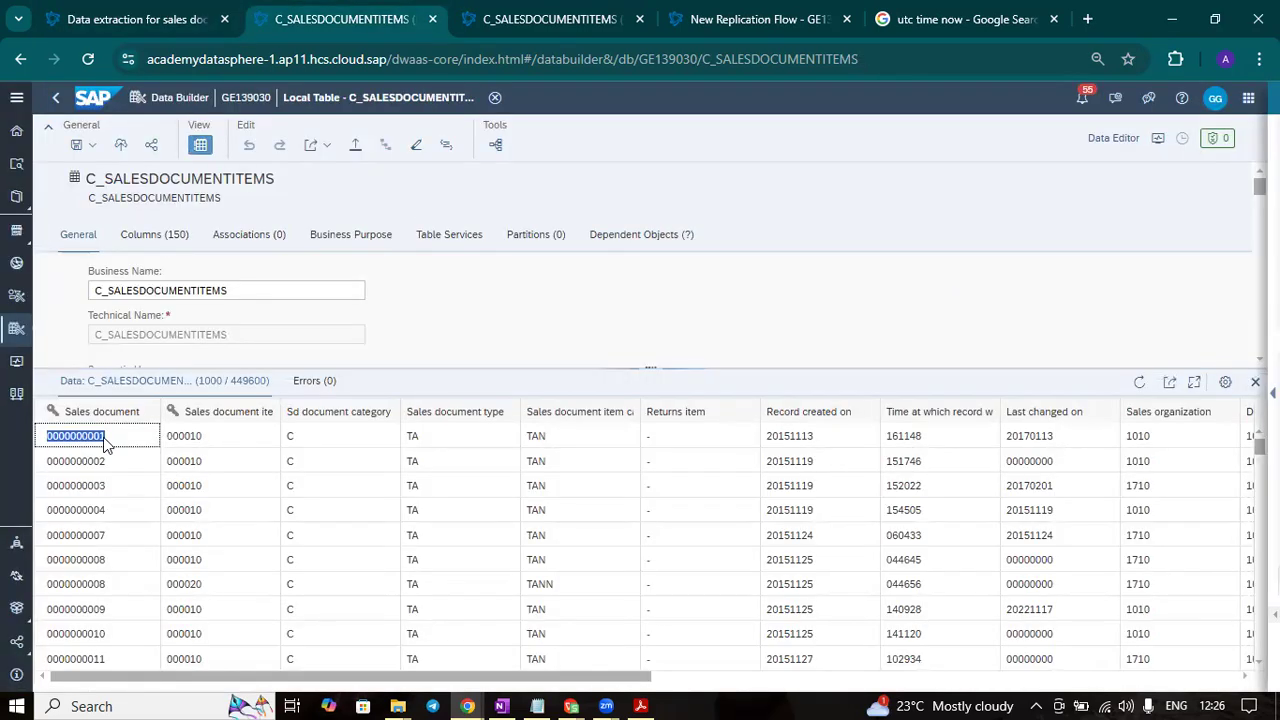
pyautogui.click(120, 18)
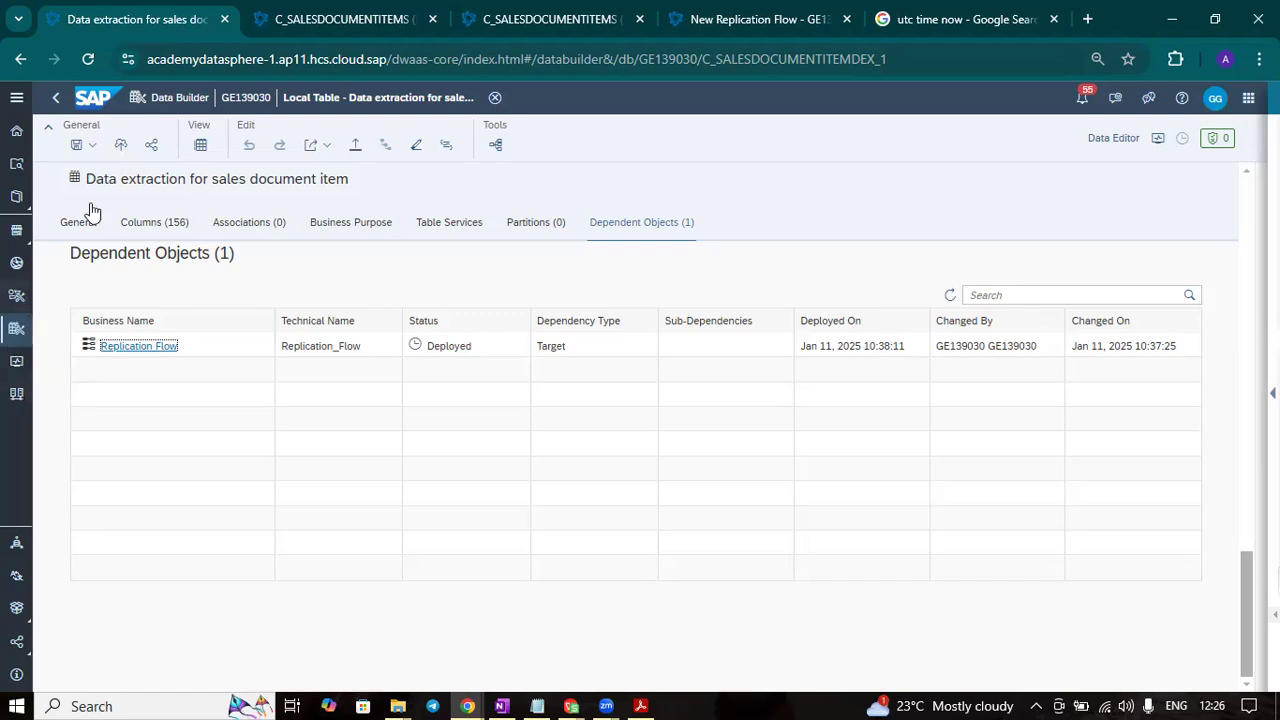
pyautogui.click(266, 19)
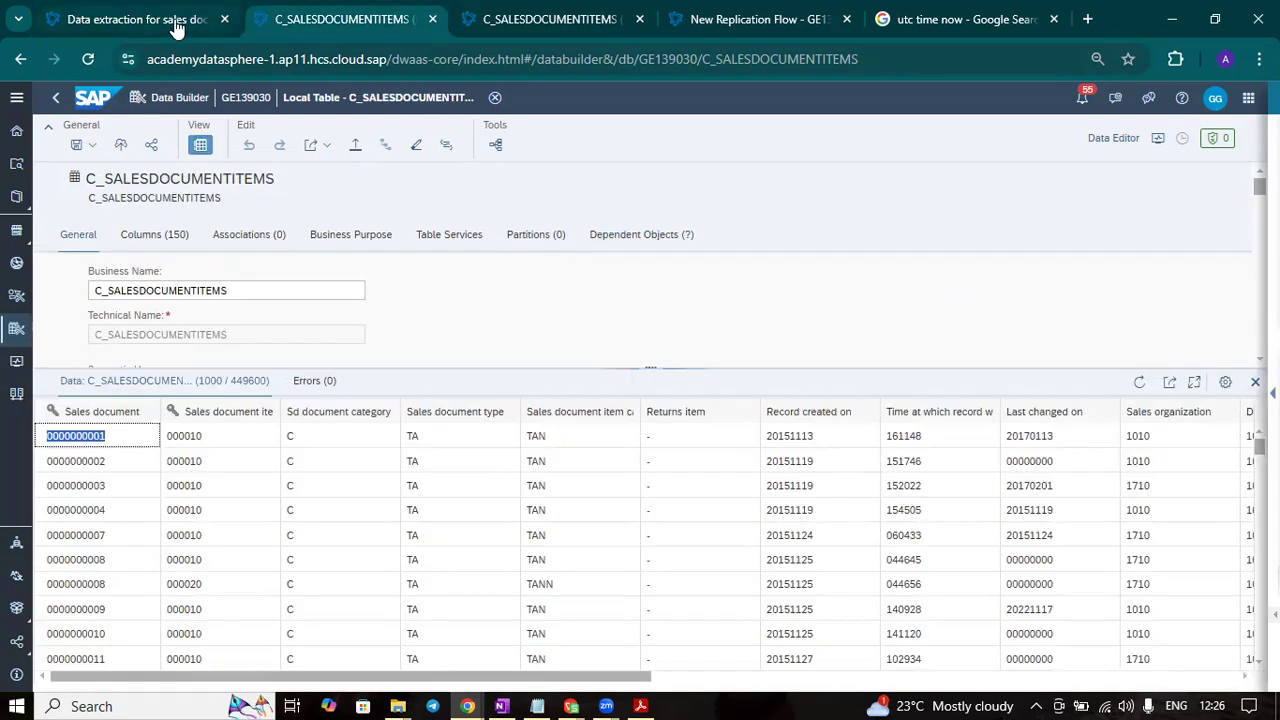
# Return to the Data Builder of space GE139030 in the first browser tab and browse the GITHUB folder's objects
pyautogui.click(175, 27)
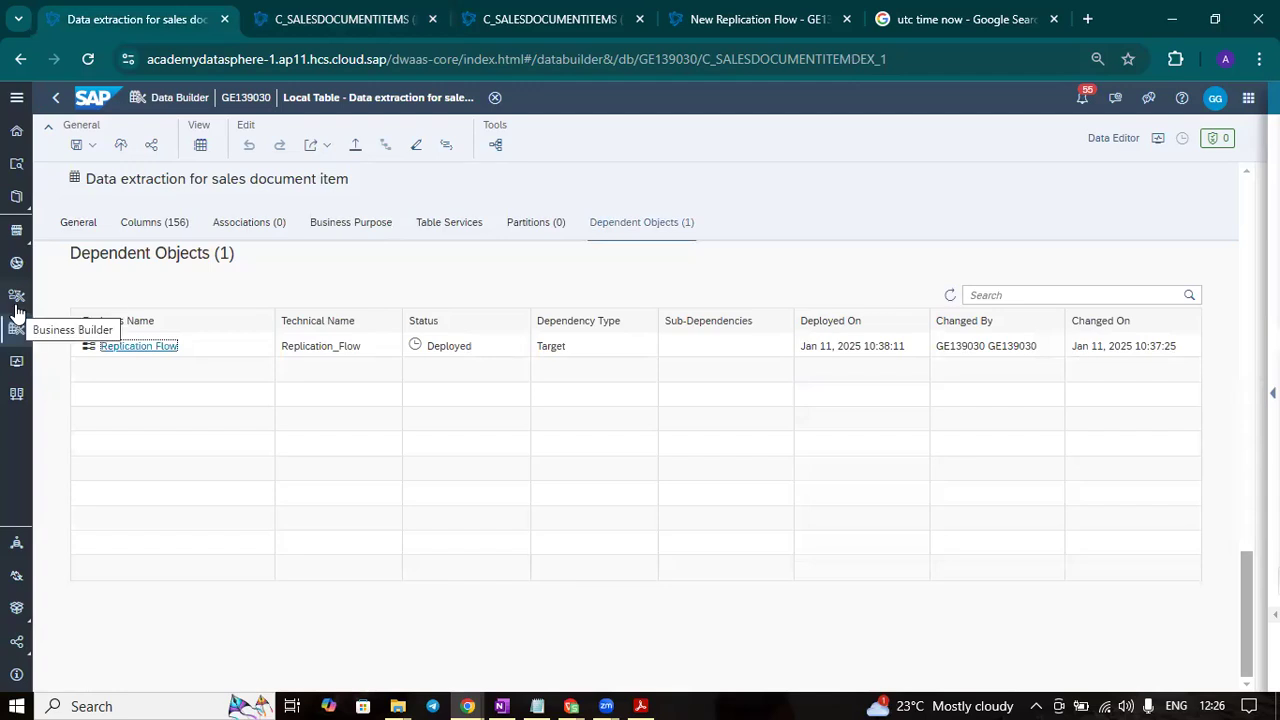
pyautogui.scroll(4, 350, 375)
pyautogui.scroll(8, 352, 375)
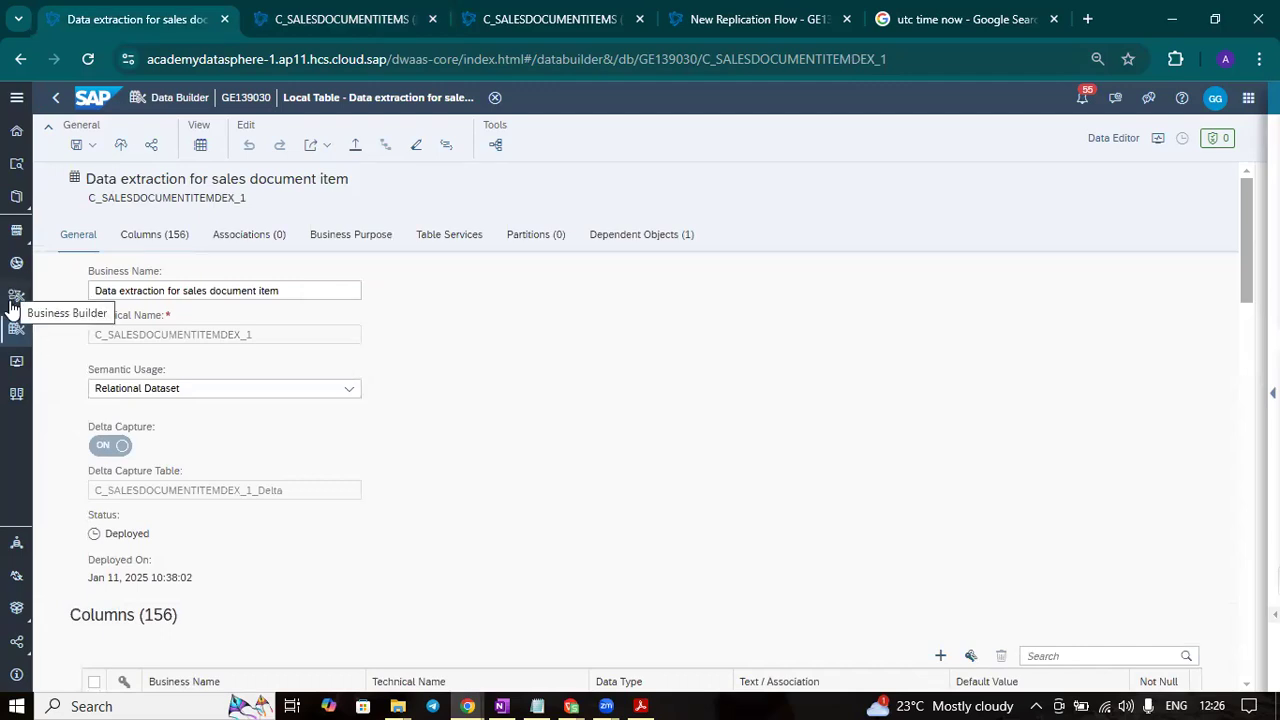
pyautogui.click(14, 329)
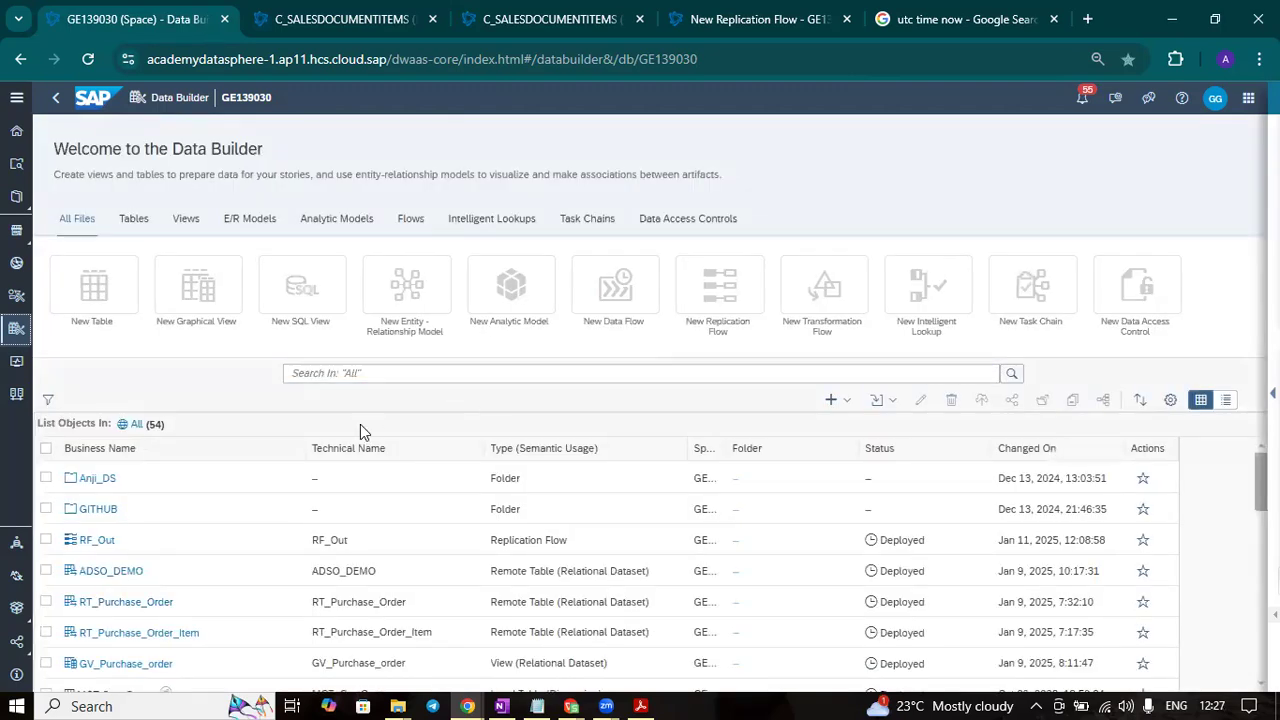
pyautogui.click(110, 512)
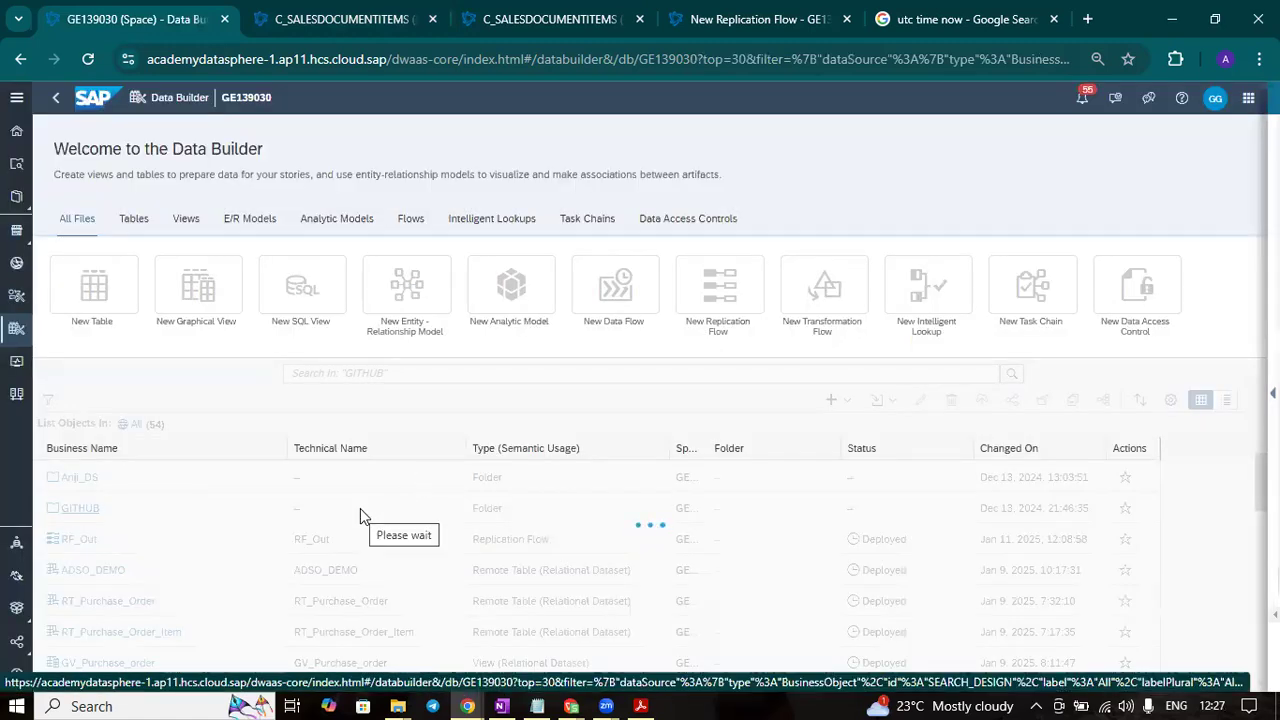
pyautogui.doubleClick(360, 508)
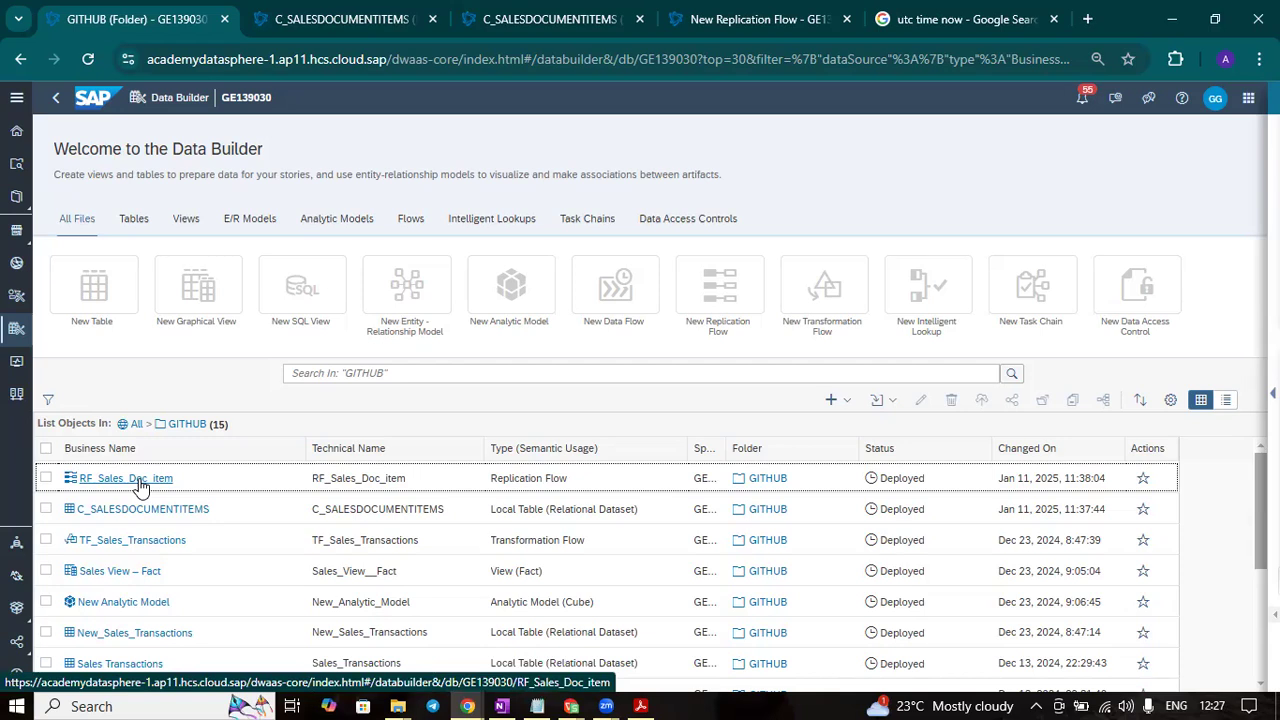
pyautogui.scroll(-3, 390, 571)
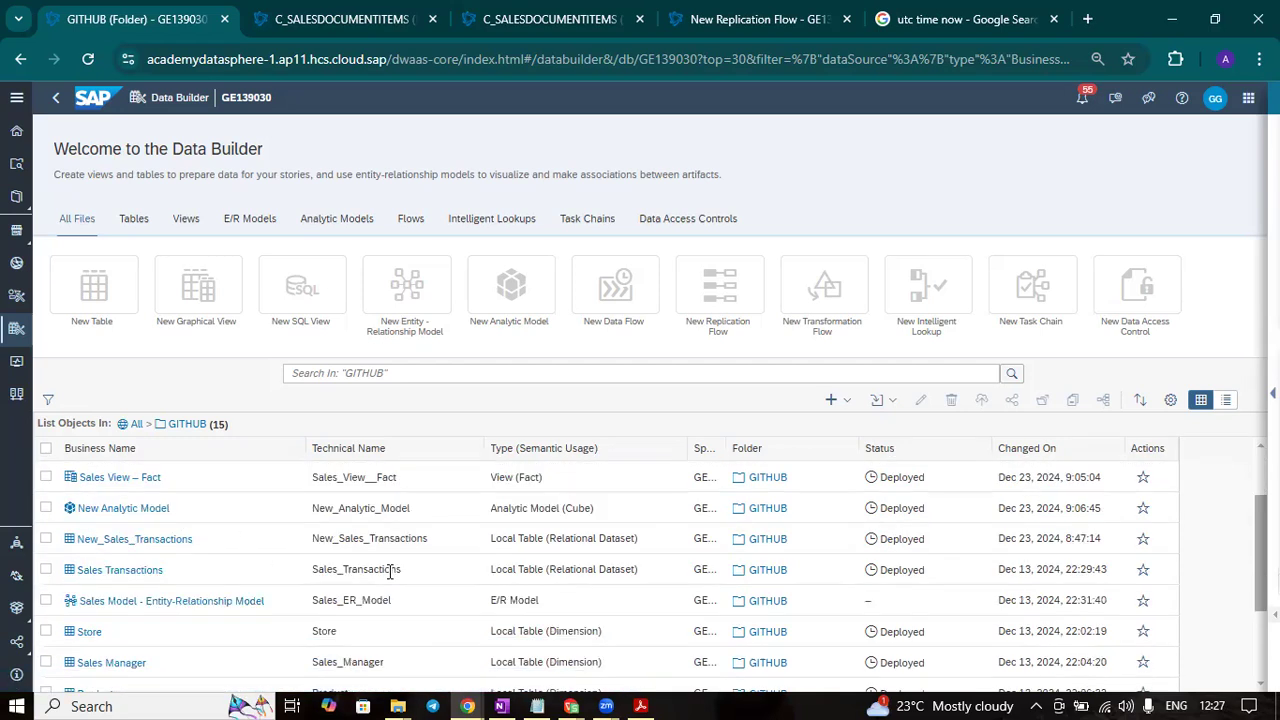
pyautogui.scroll(3, 390, 571)
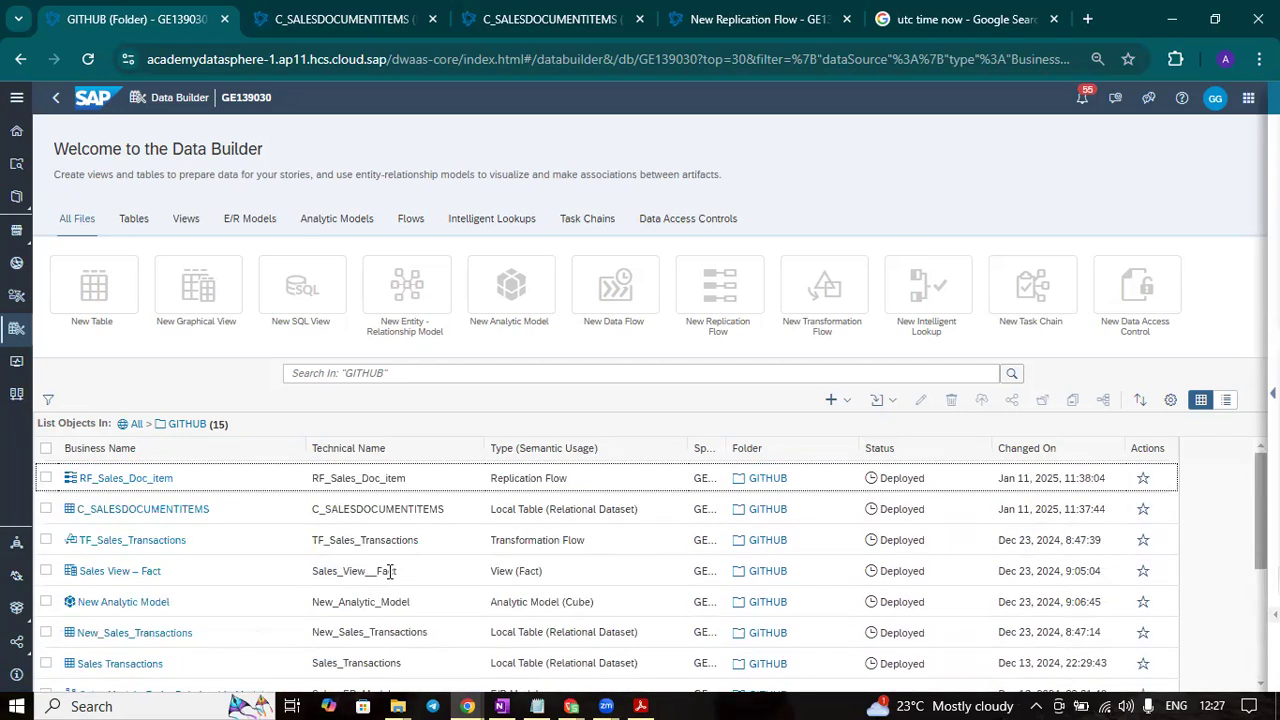
pyautogui.scroll(-3, 390, 571)
pyautogui.scroll(3, 388, 580)
# Create a new replication flow in the GITHUB folder with SAP Datasphere as its source connection
pyautogui.click(720, 275)
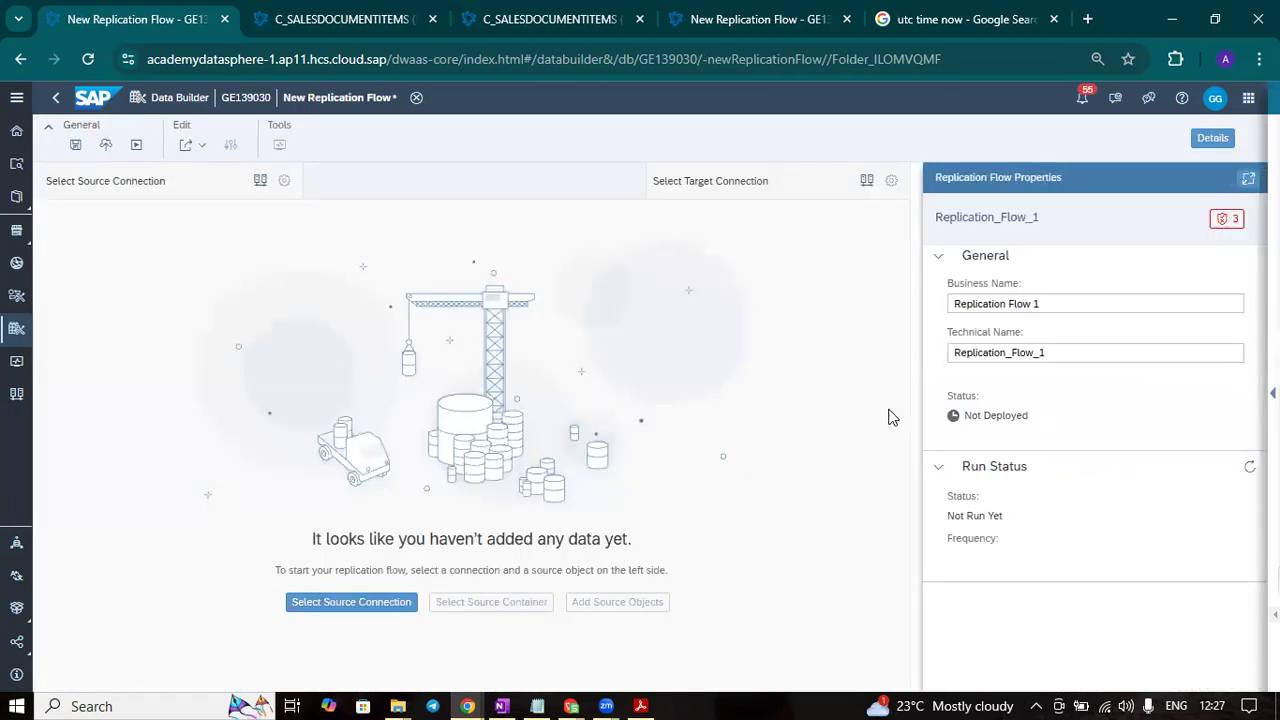
pyautogui.click(362, 604)
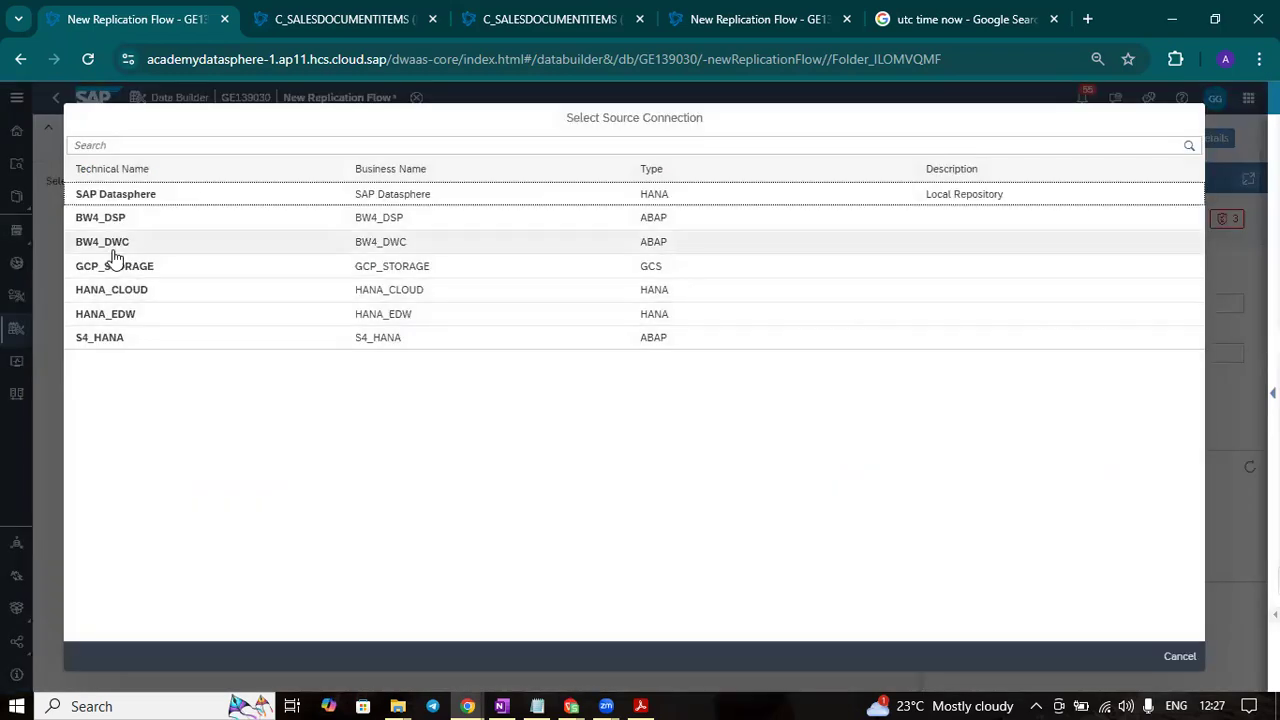
pyautogui.click(197, 300)
pyautogui.moveTo(197, 303); pyautogui.dragTo(193, 414)
pyautogui.click(177, 200)
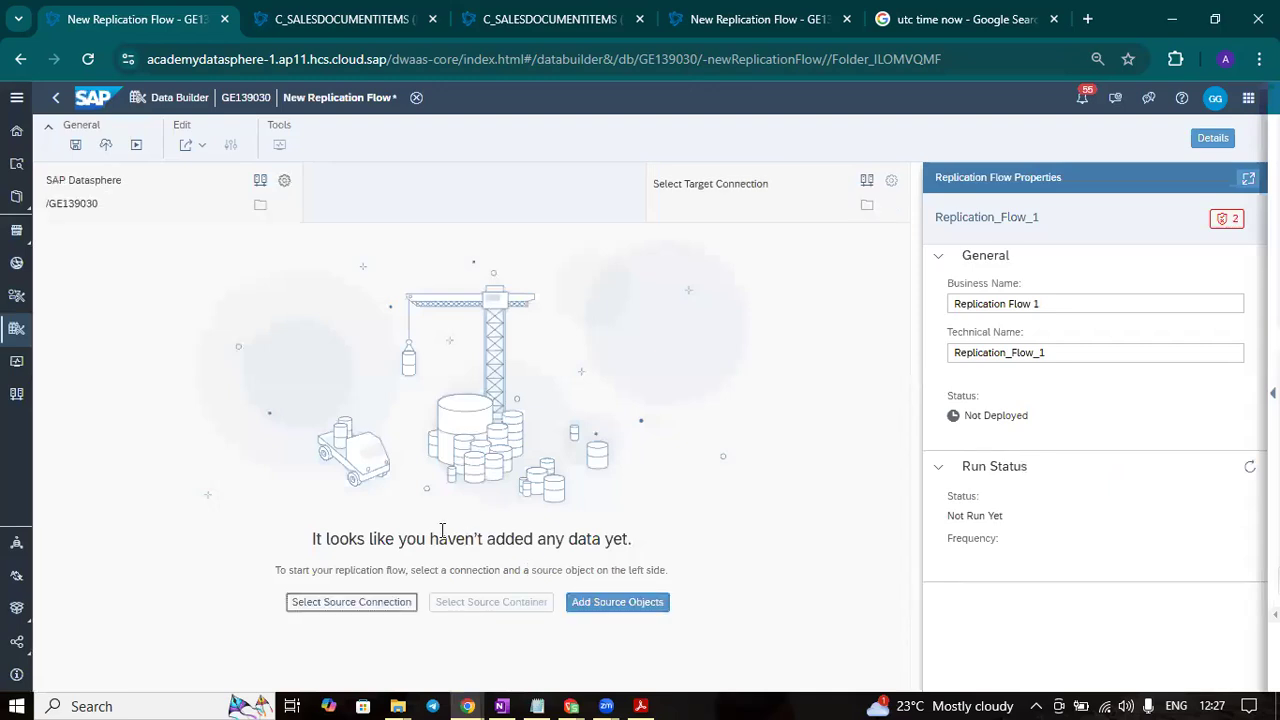
# Add the local table C_SALESDOCUMENTITEMS as the replication flow's source object
pyautogui.click(632, 602)
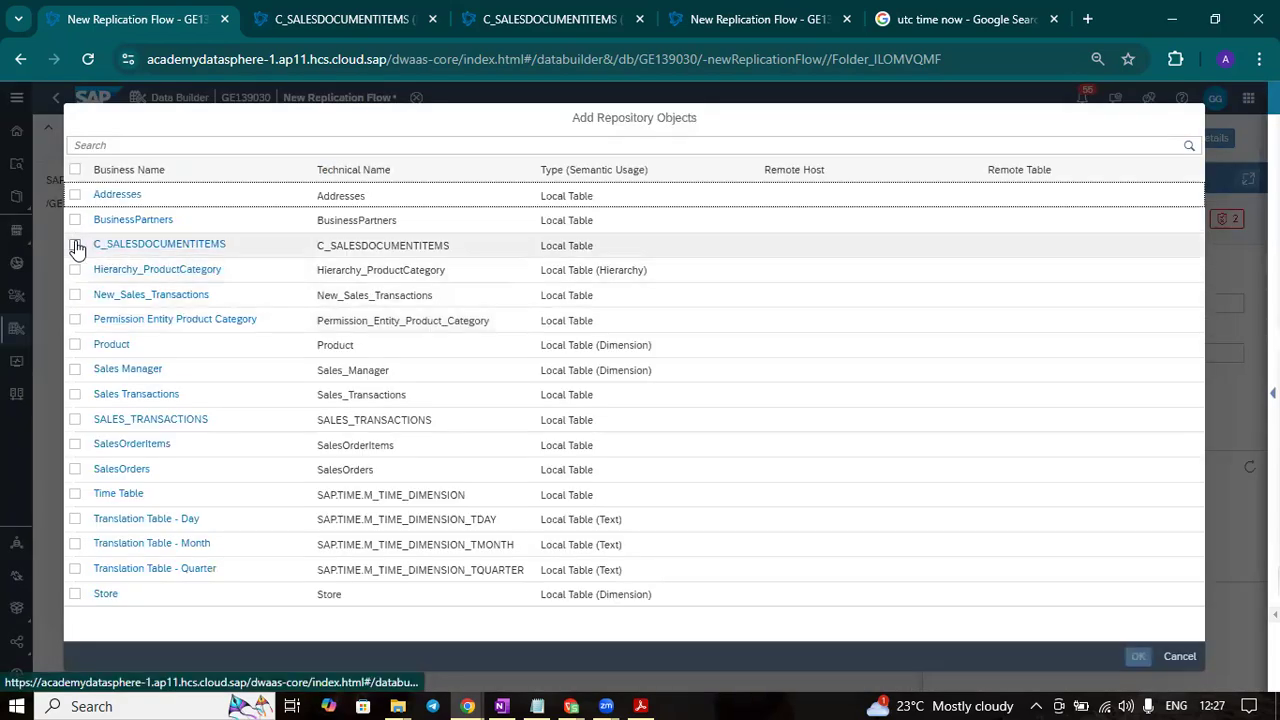
pyautogui.click(76, 246)
pyautogui.click(1138, 656)
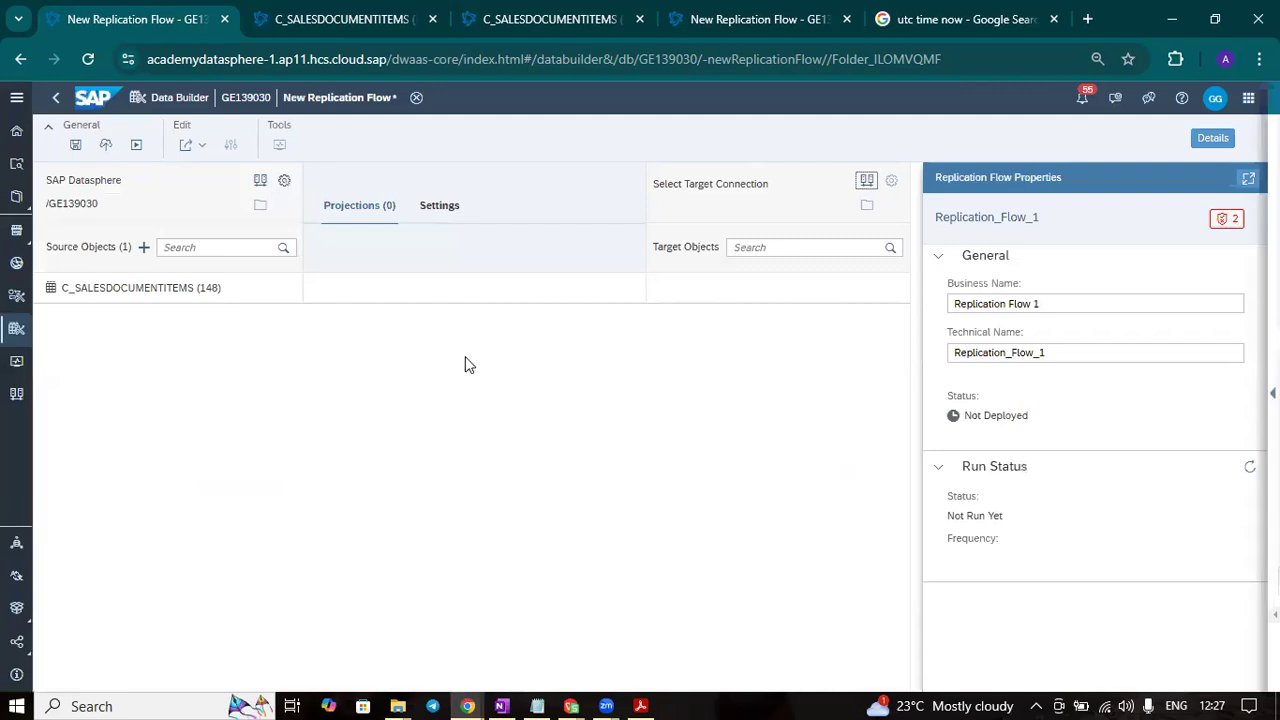
# Set the replication flow's target connection to HANA_CLOUD with TECHED as the target container
pyautogui.click(866, 182)
pyautogui.click(216, 245)
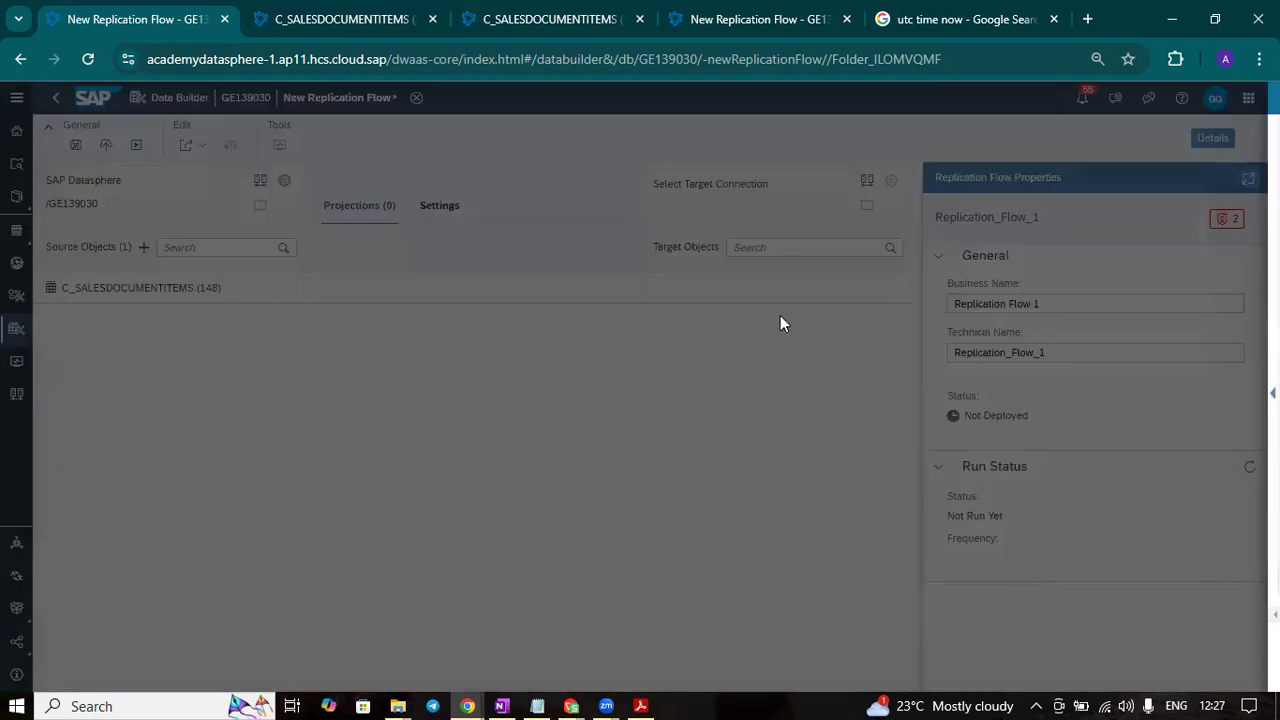
pyautogui.click(866, 205)
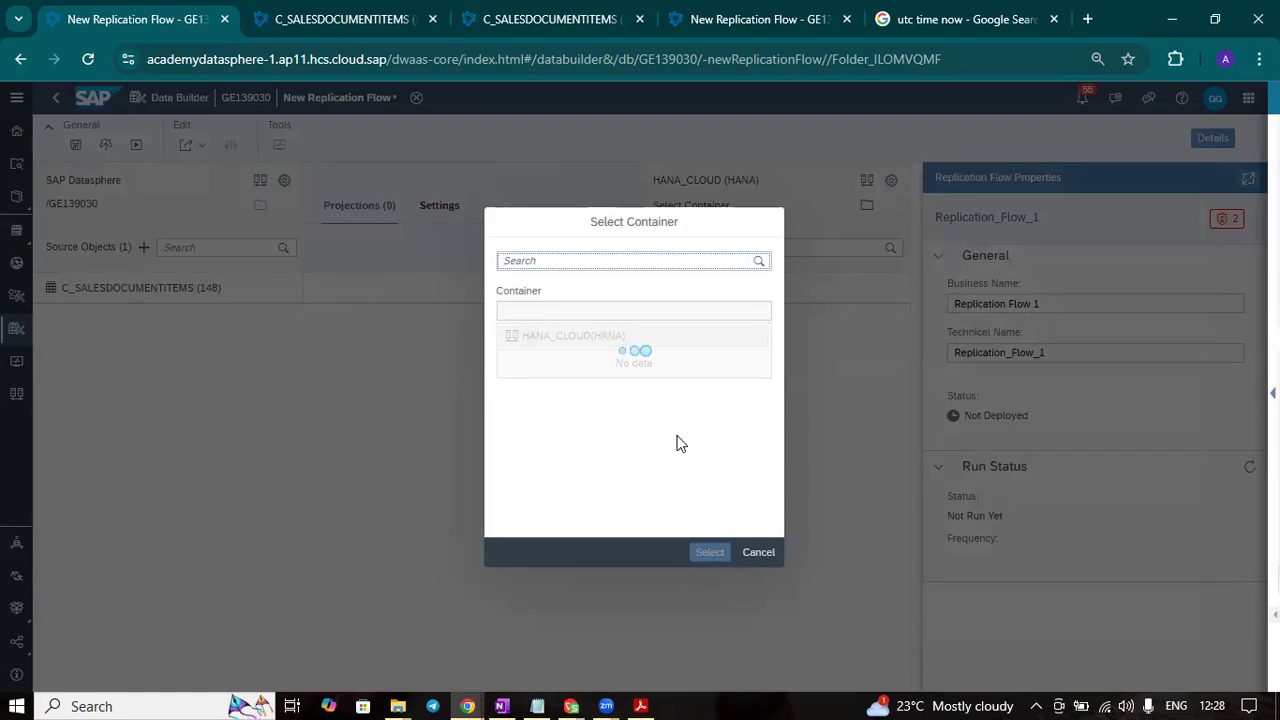
pyautogui.scroll(-3, 675, 460)
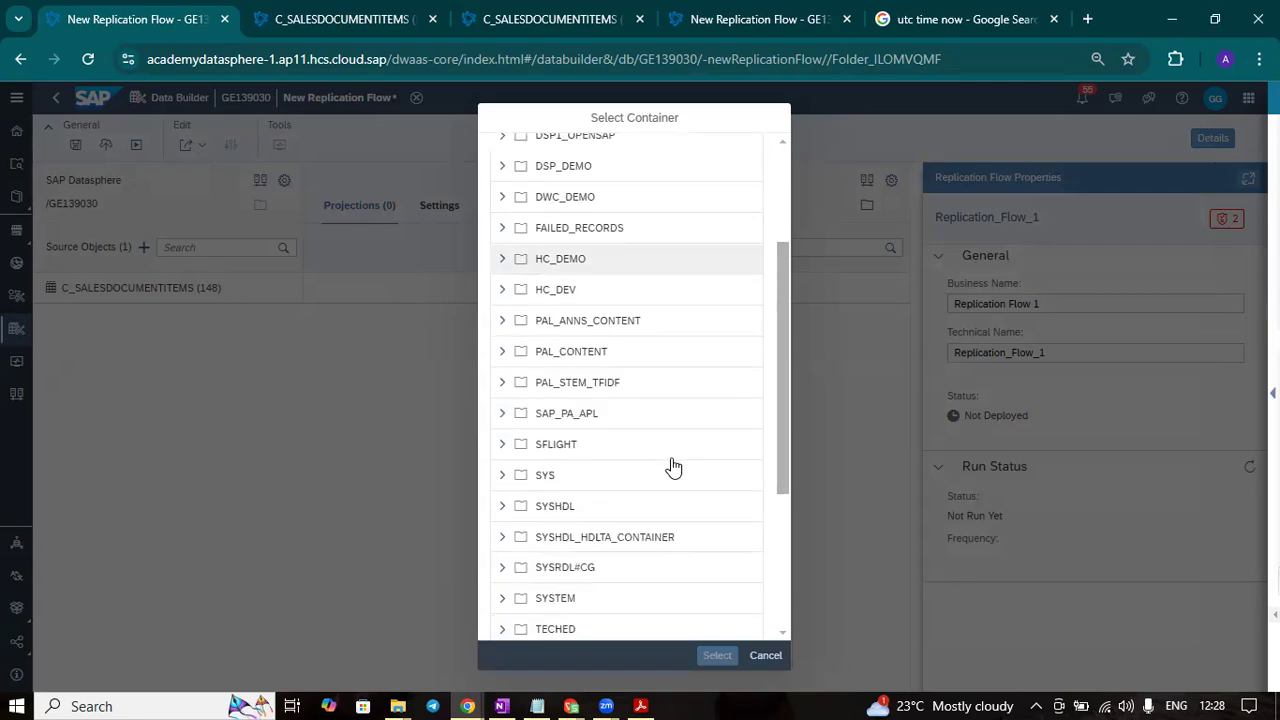
pyautogui.scroll(-3, 673, 466)
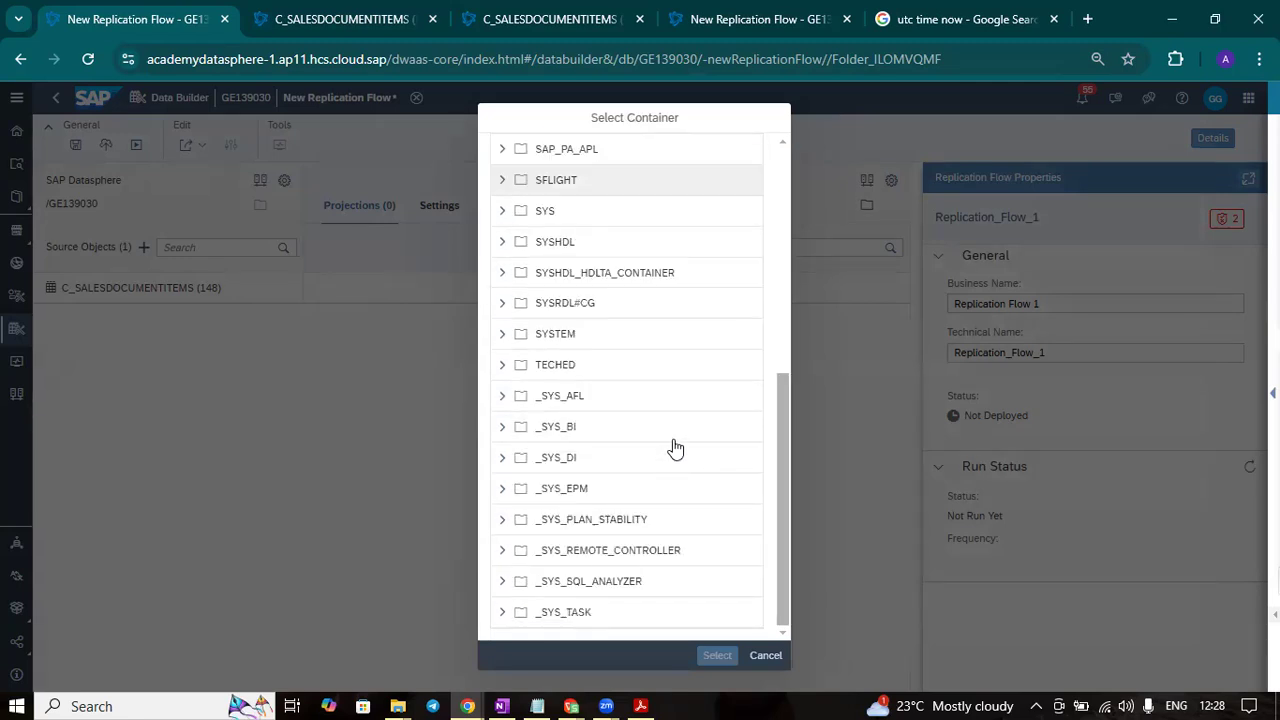
pyautogui.click(660, 372)
pyautogui.click(735, 657)
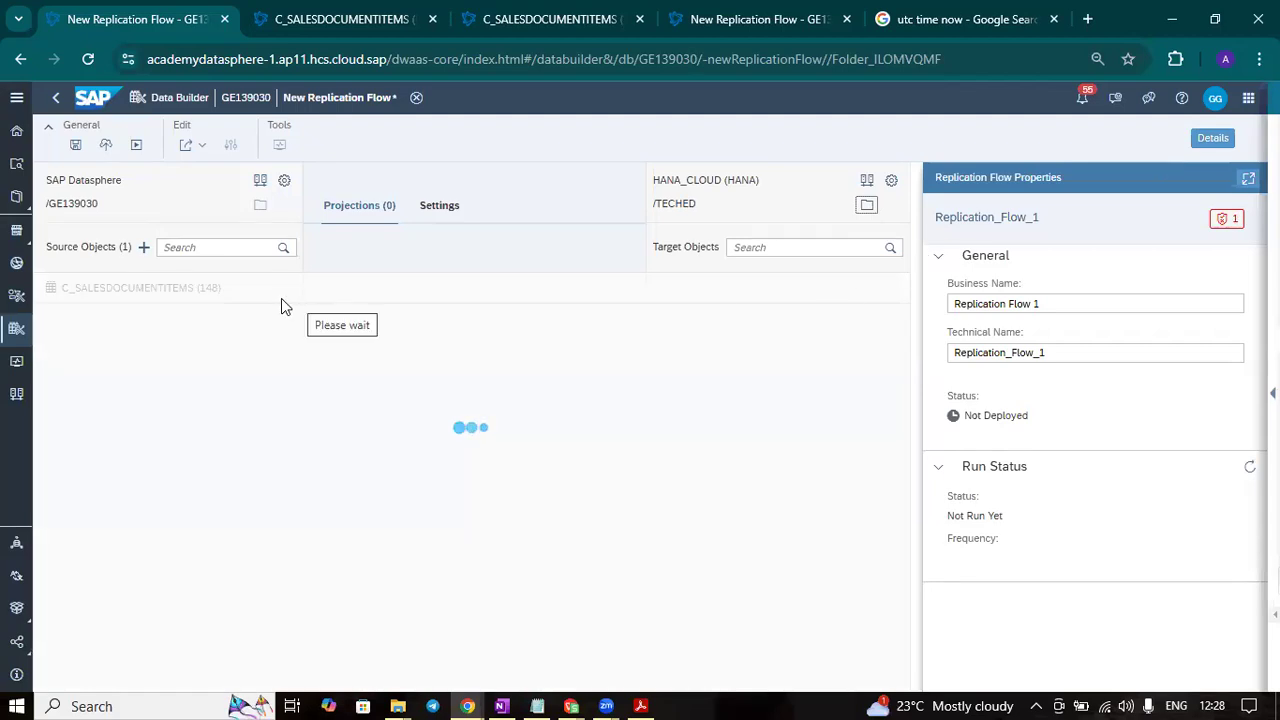
# Rename the target object of C_SALESDOCUMENTITEMS to SFDHC and set its load type to Initial and Delta
pyautogui.click(200, 298)
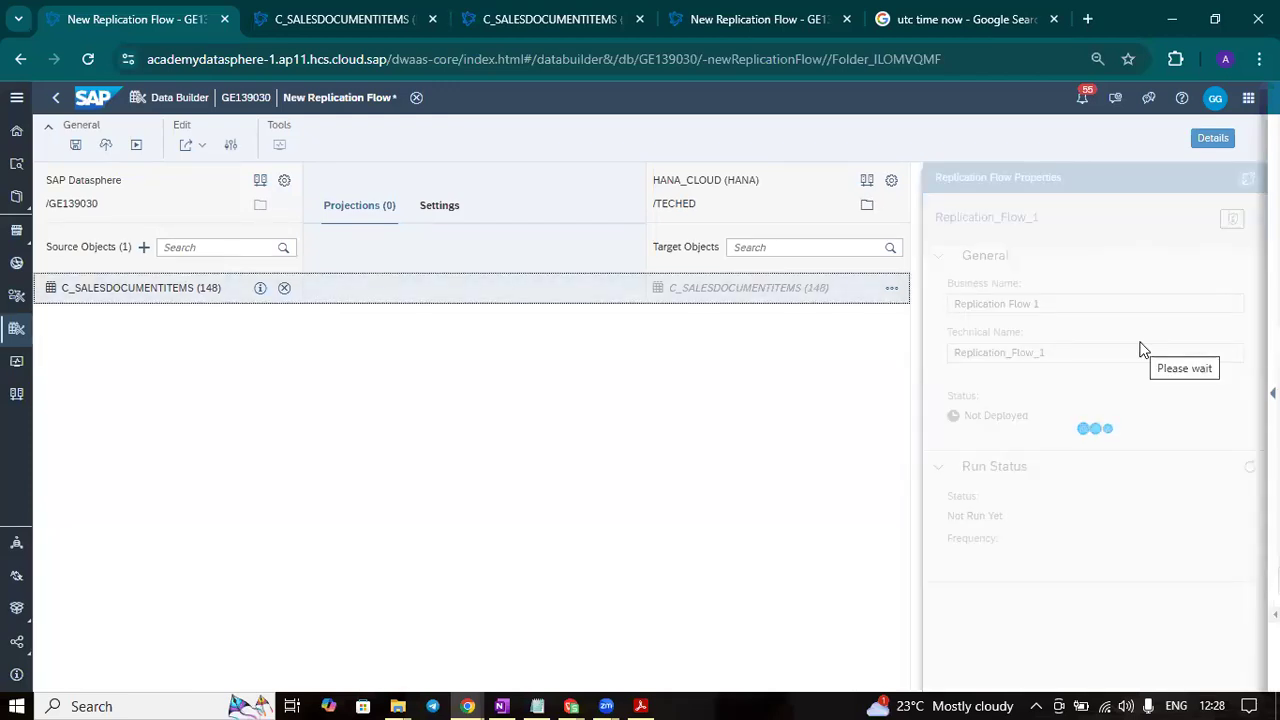
pyautogui.click(891, 288)
pyautogui.click(790, 316)
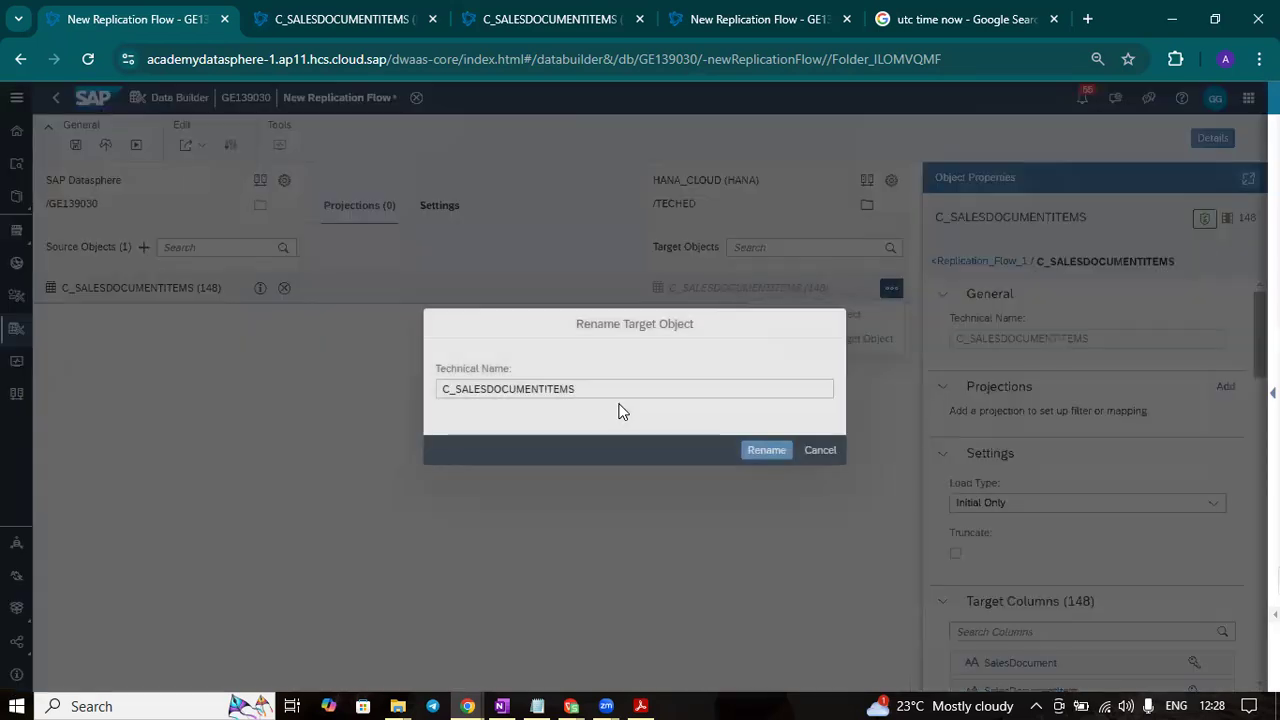
pyautogui.moveTo(618, 391); pyautogui.dragTo(371, 409)
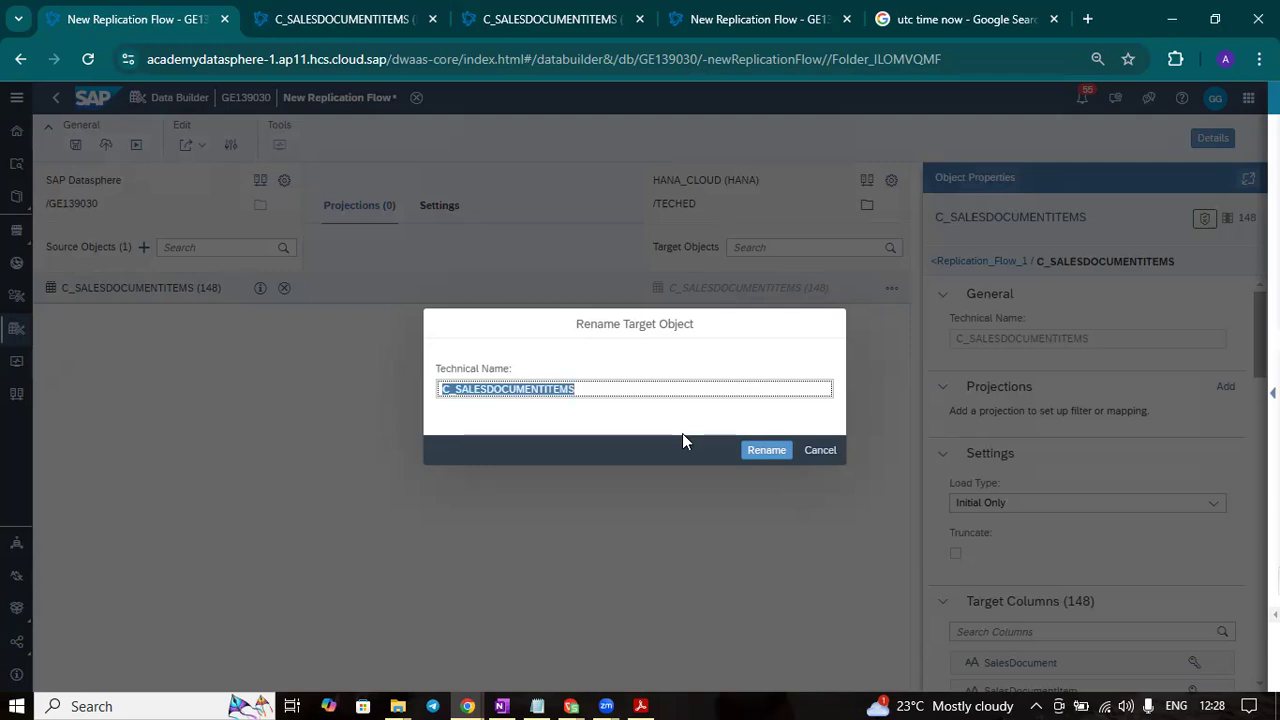
pyautogui.write('SFDHC')
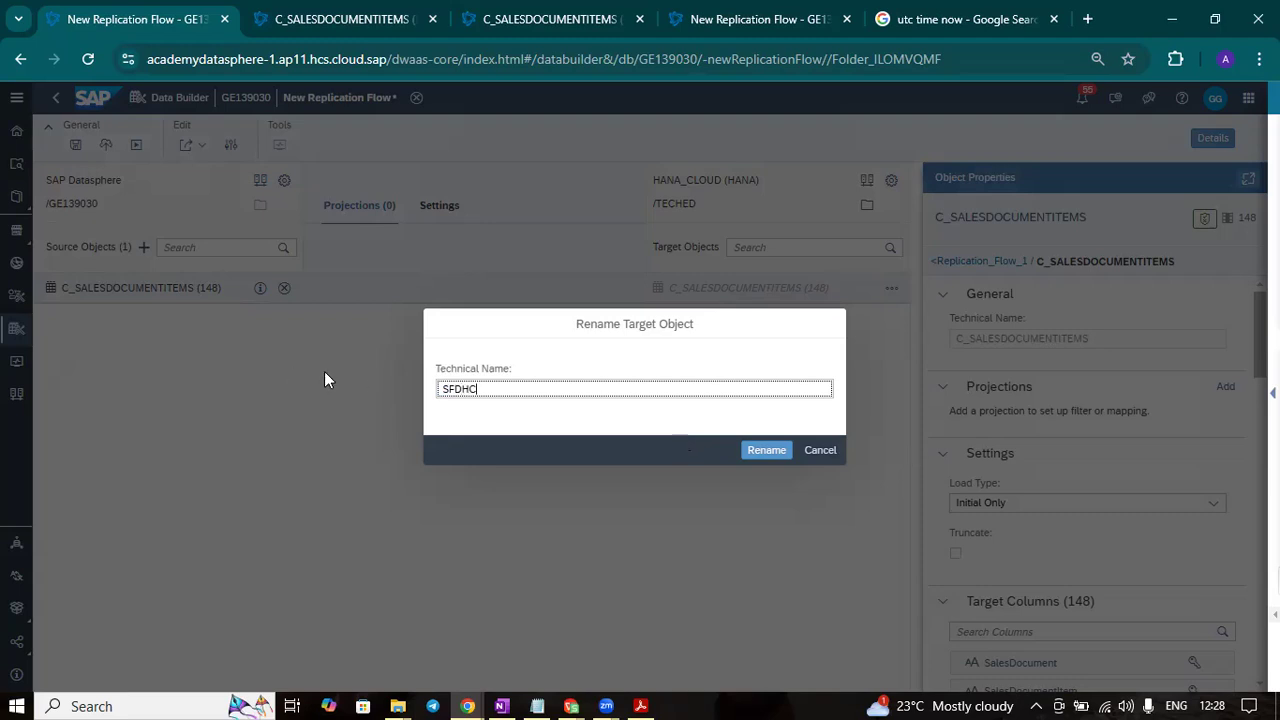
pyautogui.click(767, 451)
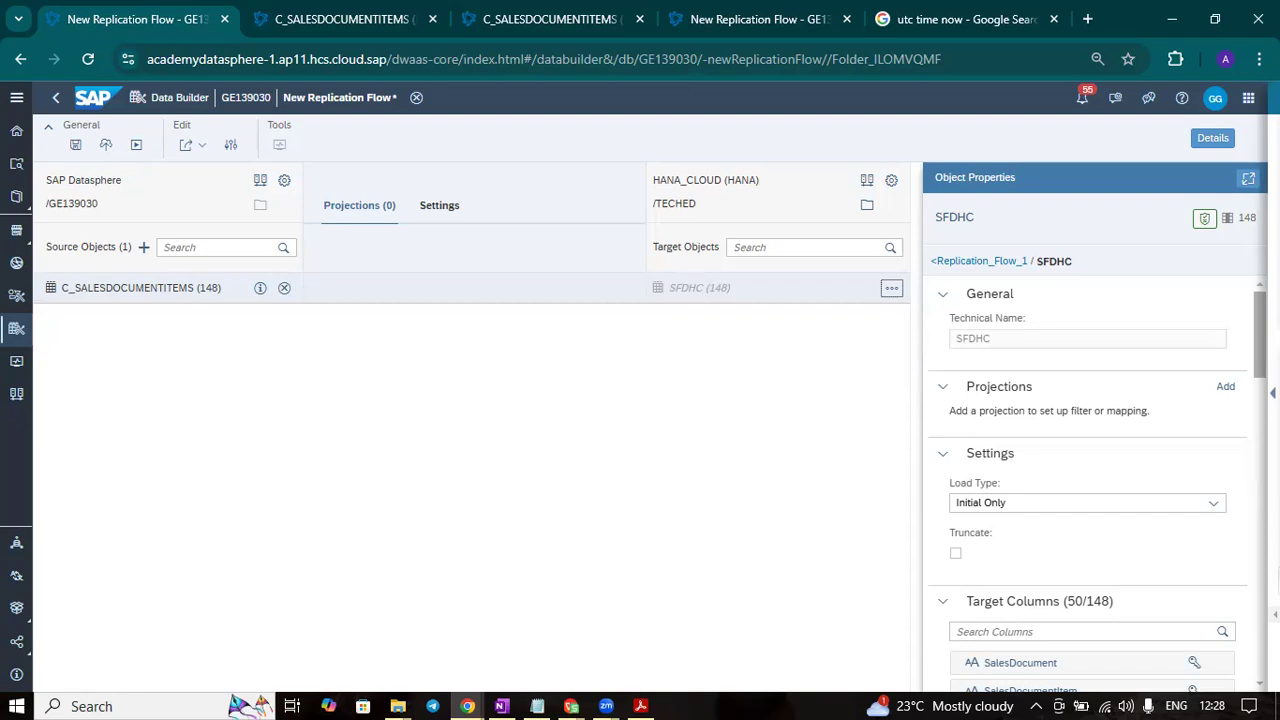
pyautogui.click(1146, 503)
pyautogui.click(1043, 548)
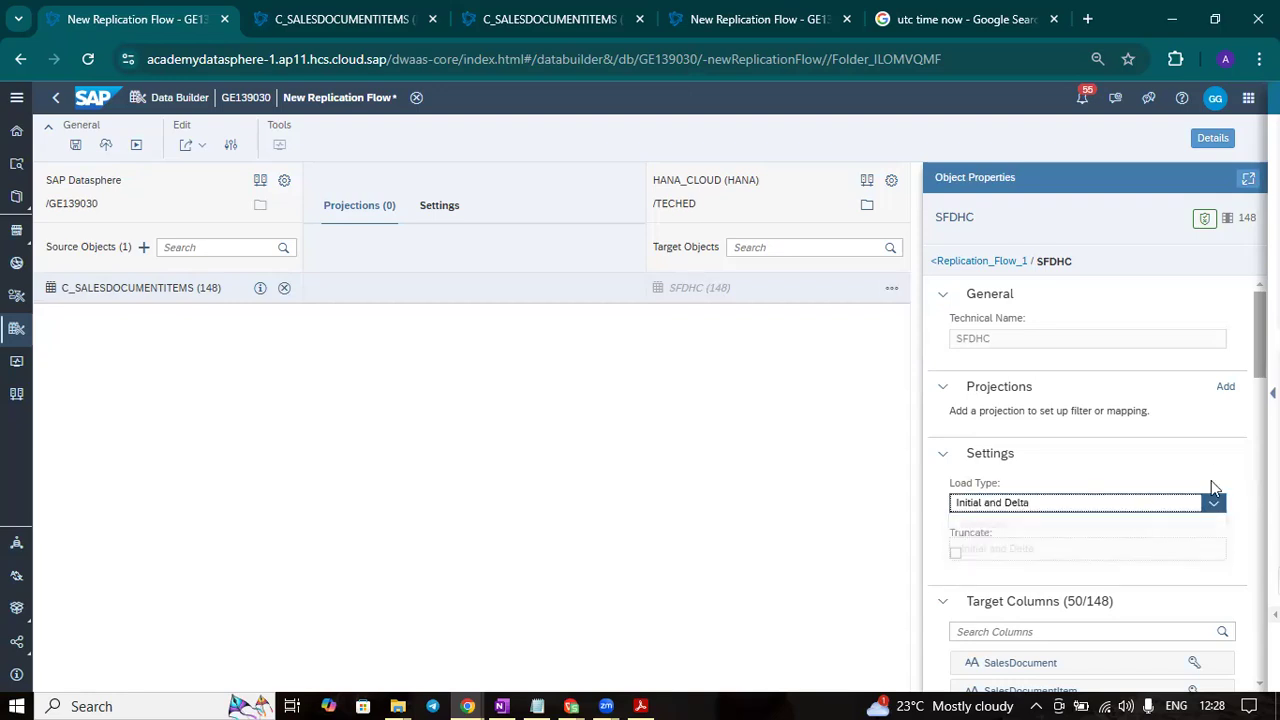
pyautogui.click(1221, 391)
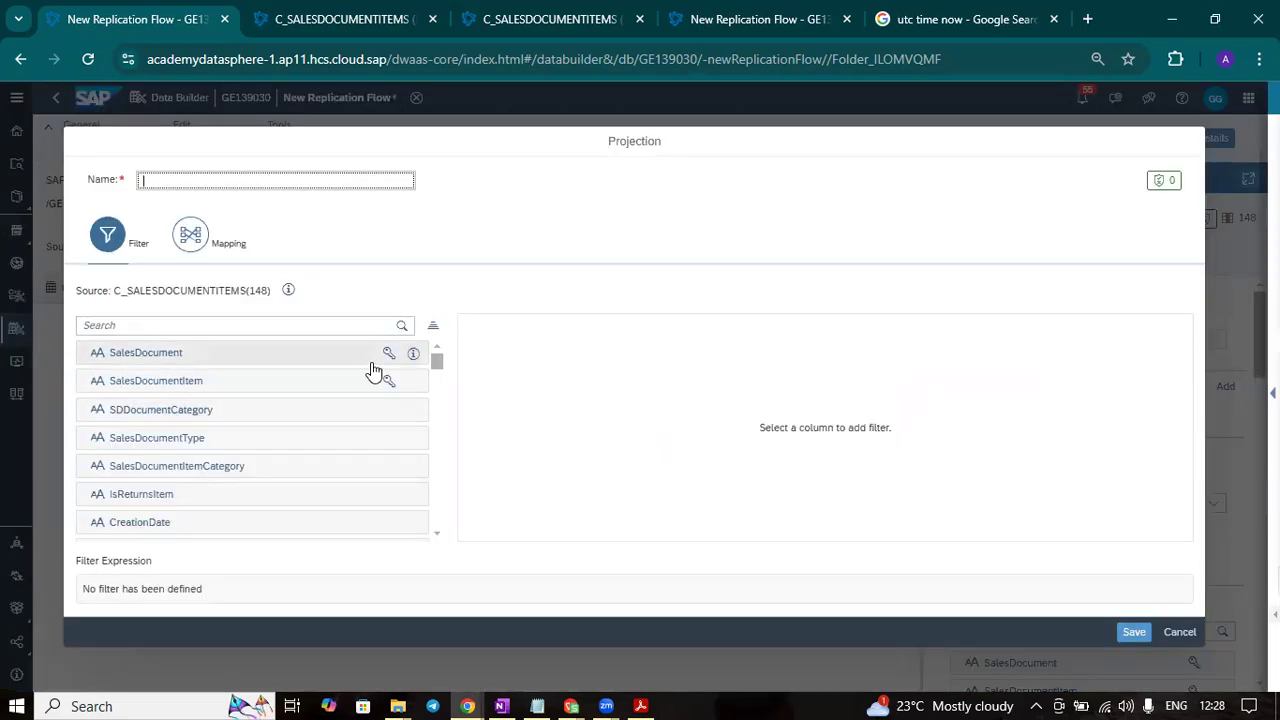
pyautogui.click(297, 362)
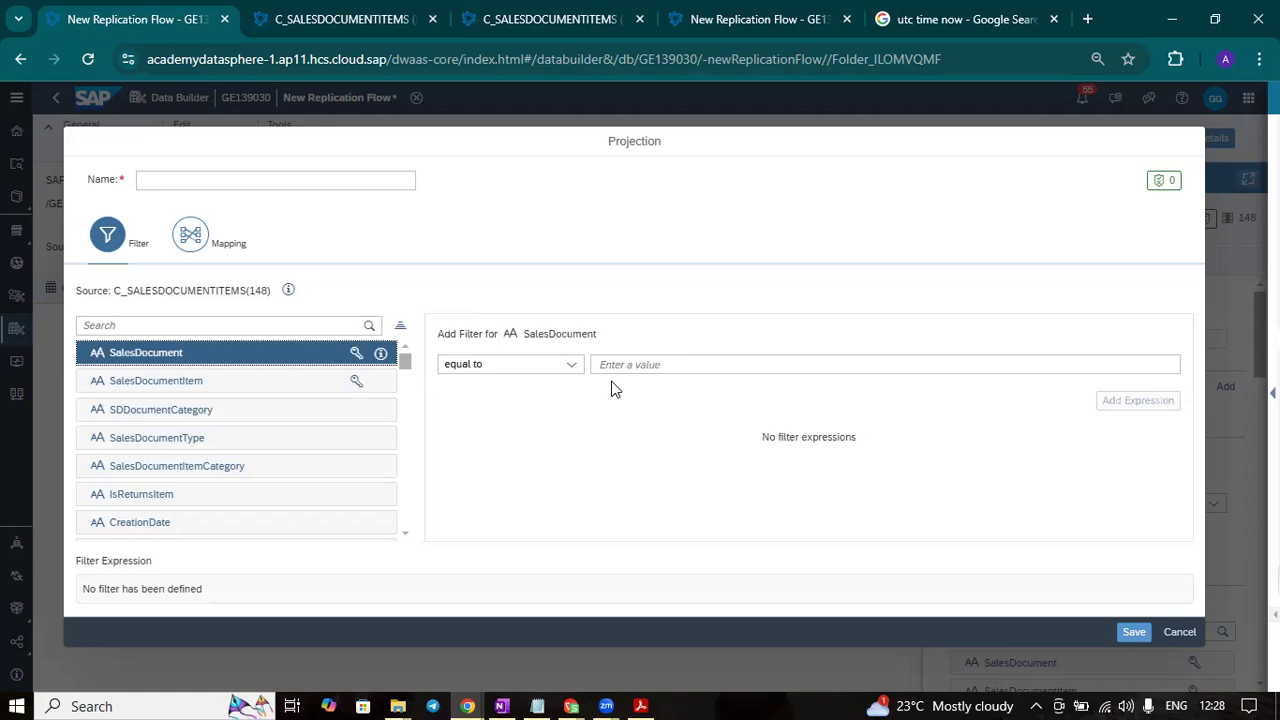
pyautogui.click(572, 366)
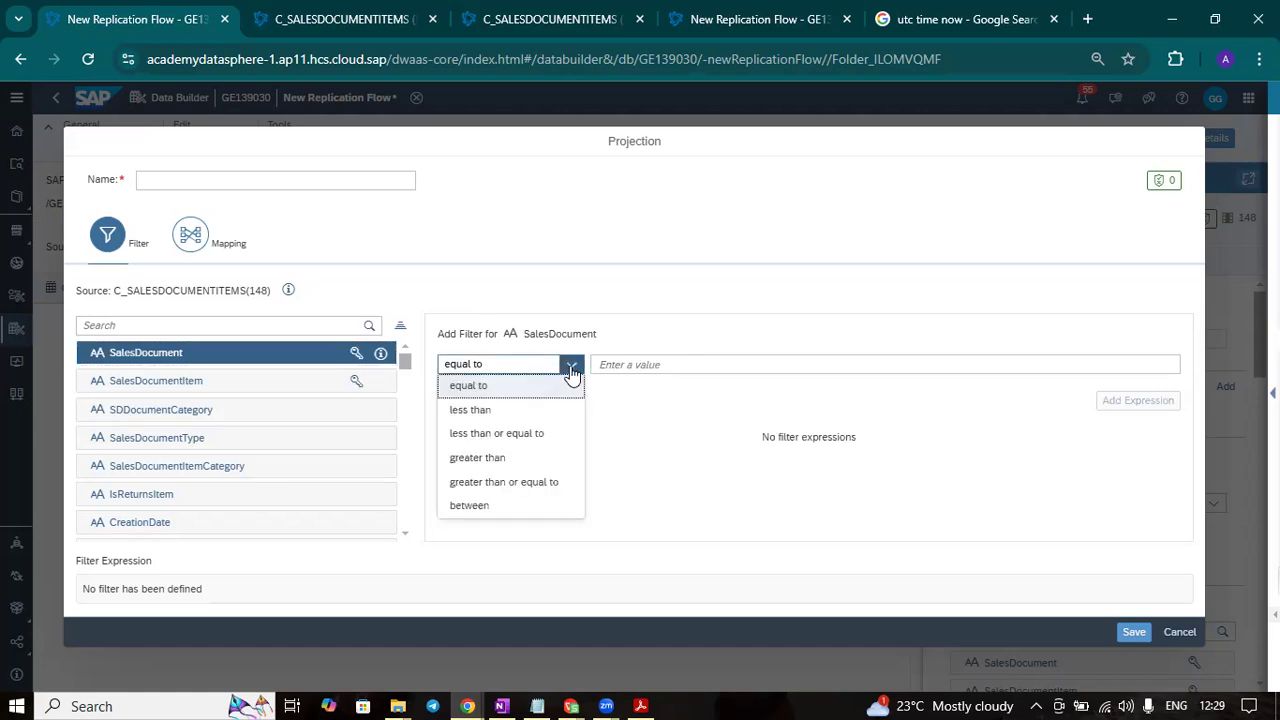
pyautogui.click(500, 506)
pyautogui.click(699, 360)
pyautogui.hotkey('ctrl', 'v')
pyautogui.click(910, 365)
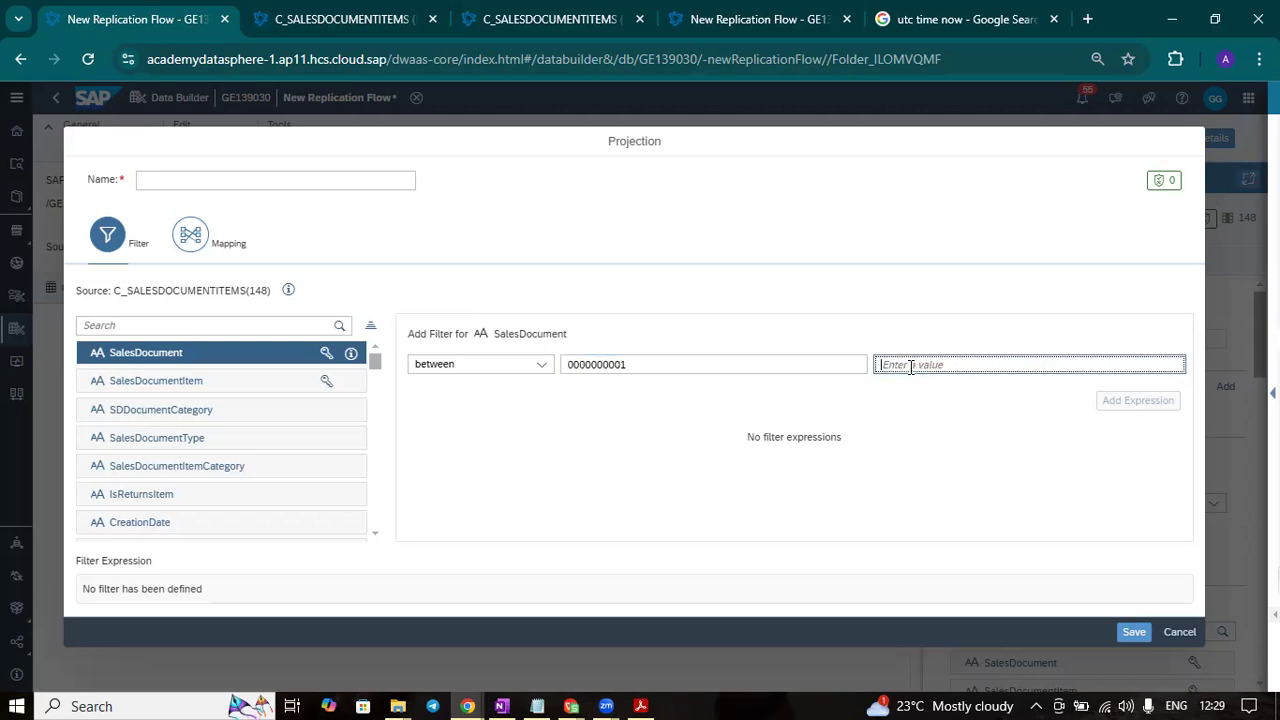
pyautogui.hotkey('ctrl', 'v')
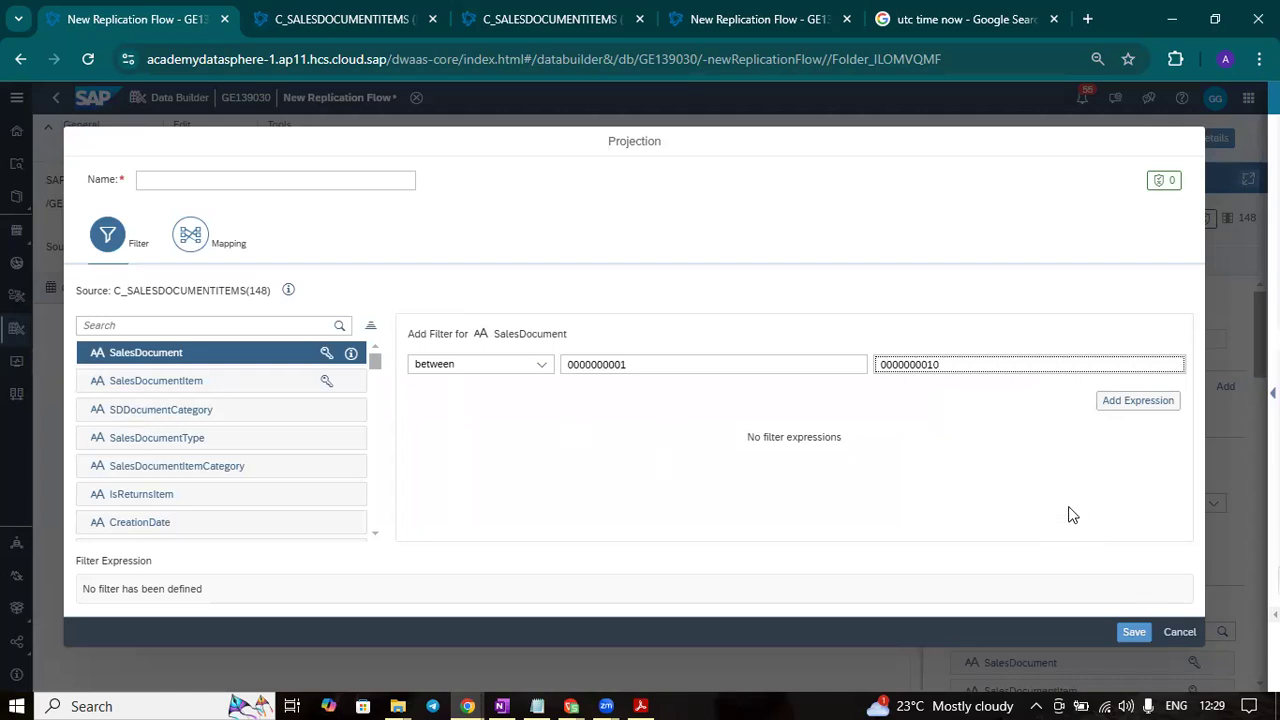
# Name the new projection Sales Projection and save it
pyautogui.click(1134, 632)
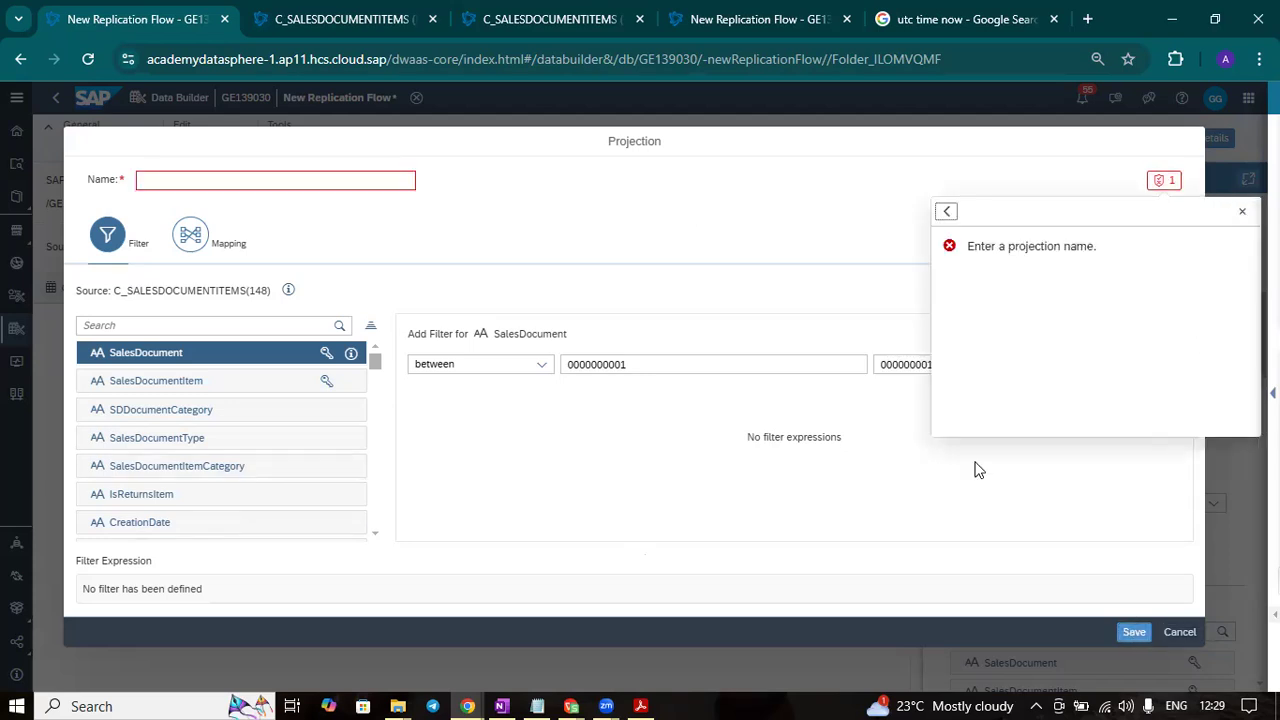
pyautogui.click(1242, 211)
pyautogui.click(339, 182)
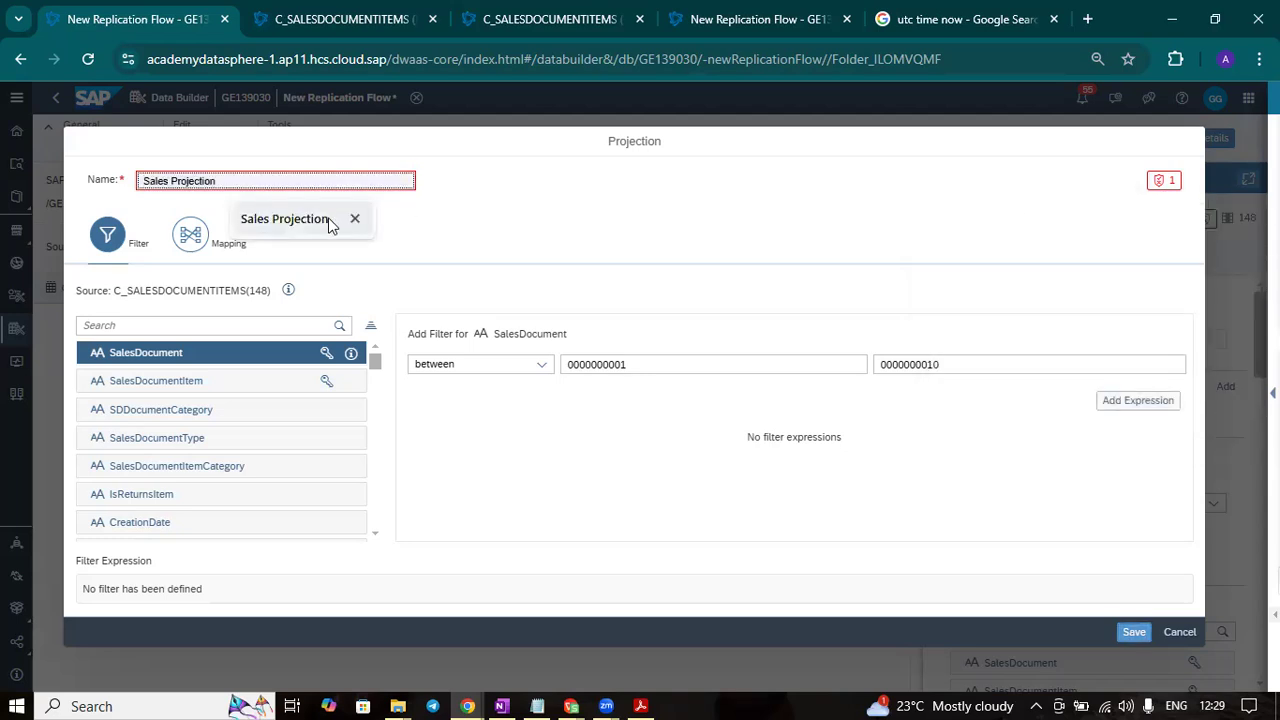
pyautogui.click(329, 219)
pyautogui.click(1134, 642)
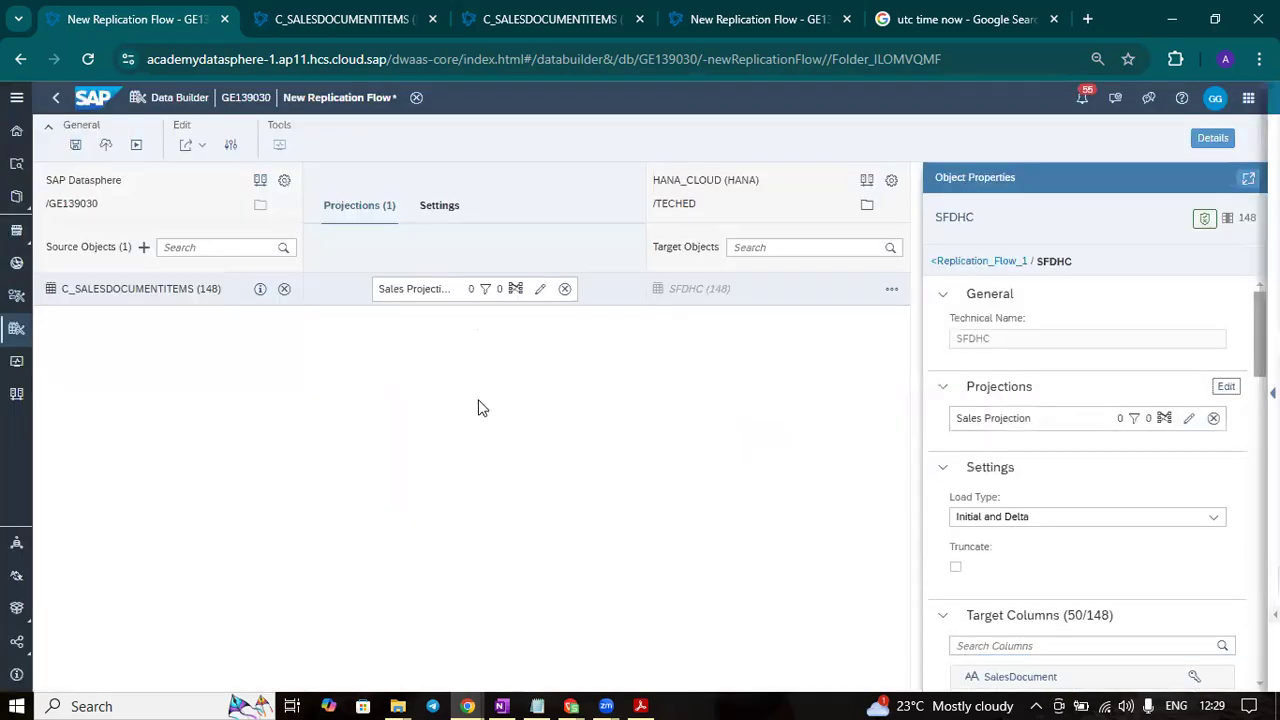
pyautogui.click(1228, 386)
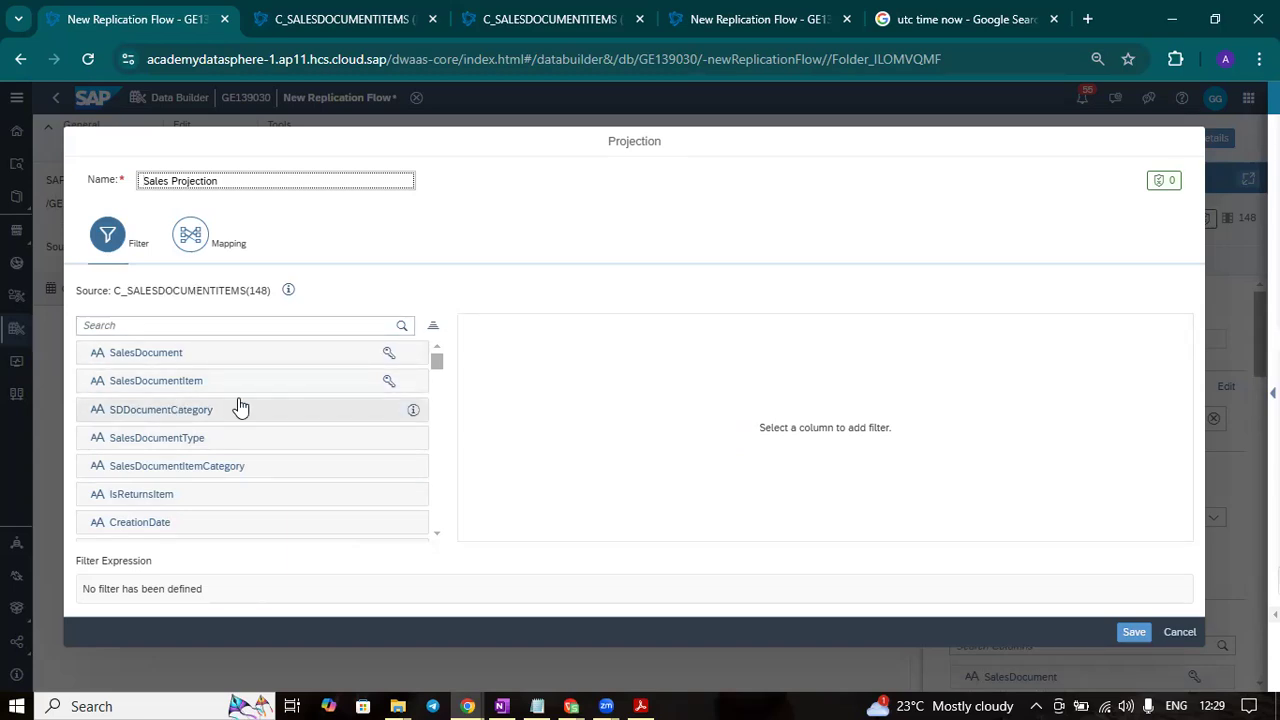
pyautogui.click(293, 362)
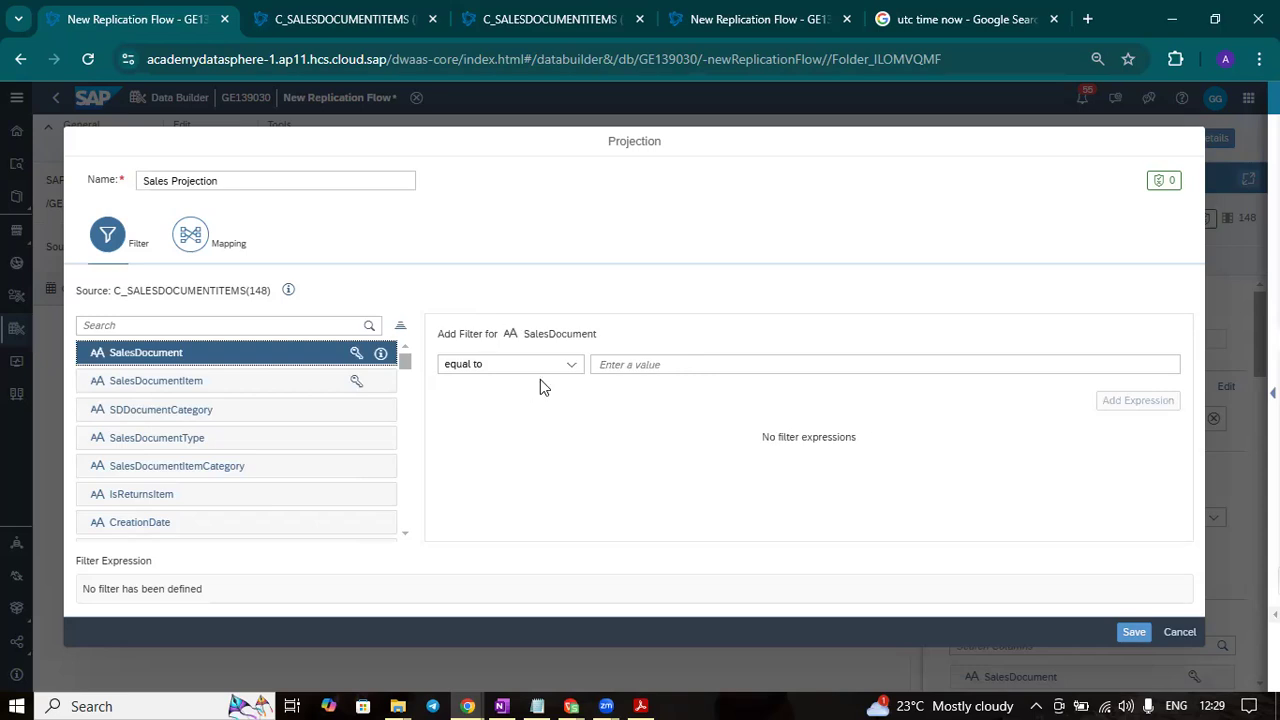
pyautogui.click(571, 365)
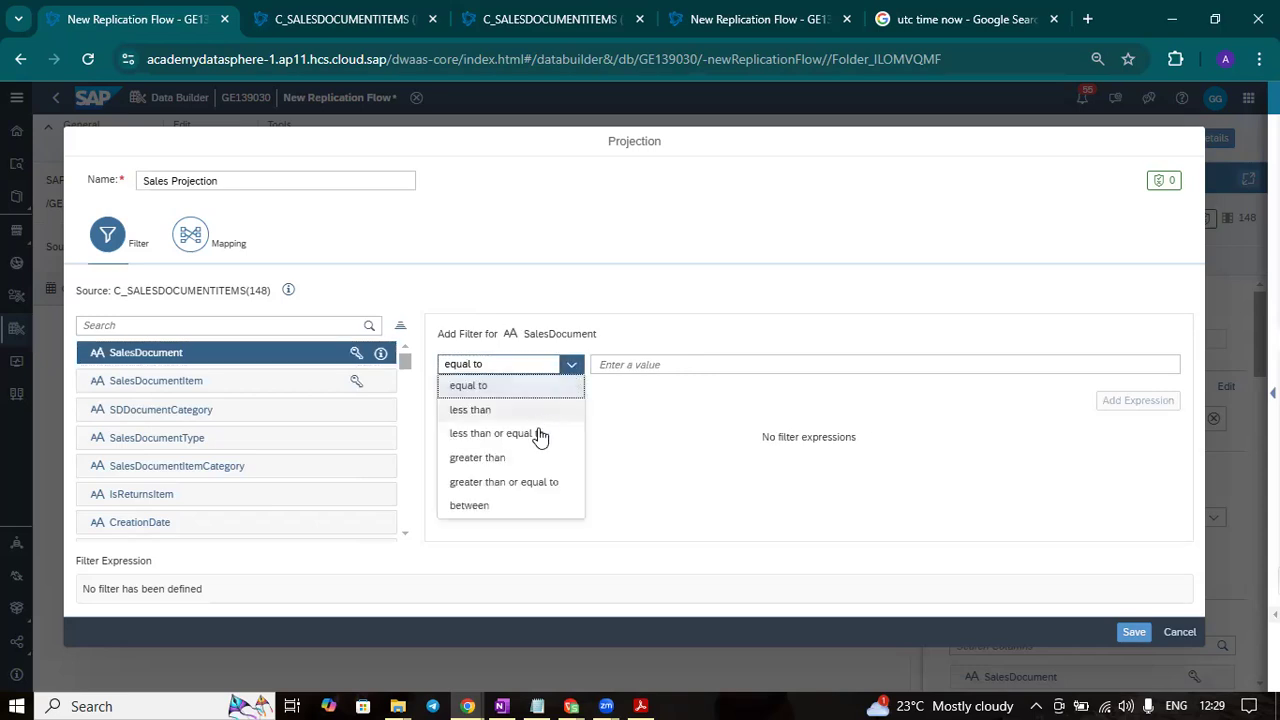
pyautogui.click(663, 358)
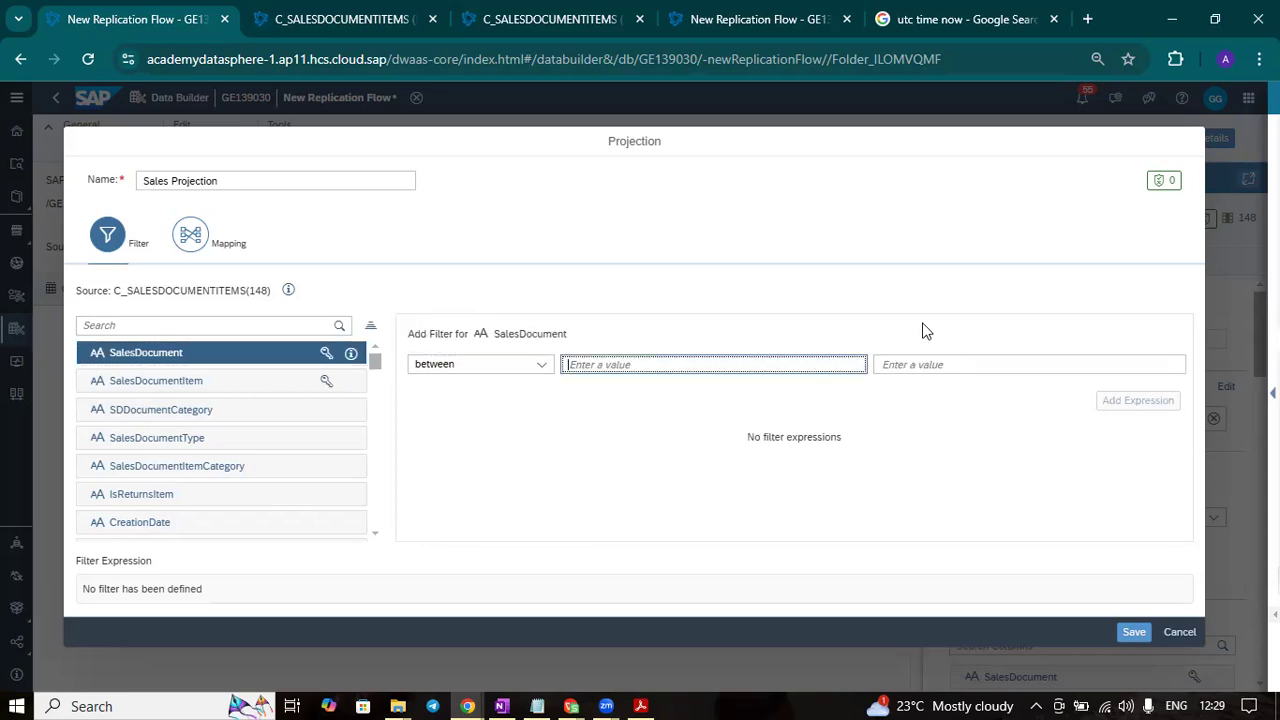
pyautogui.click(1184, 637)
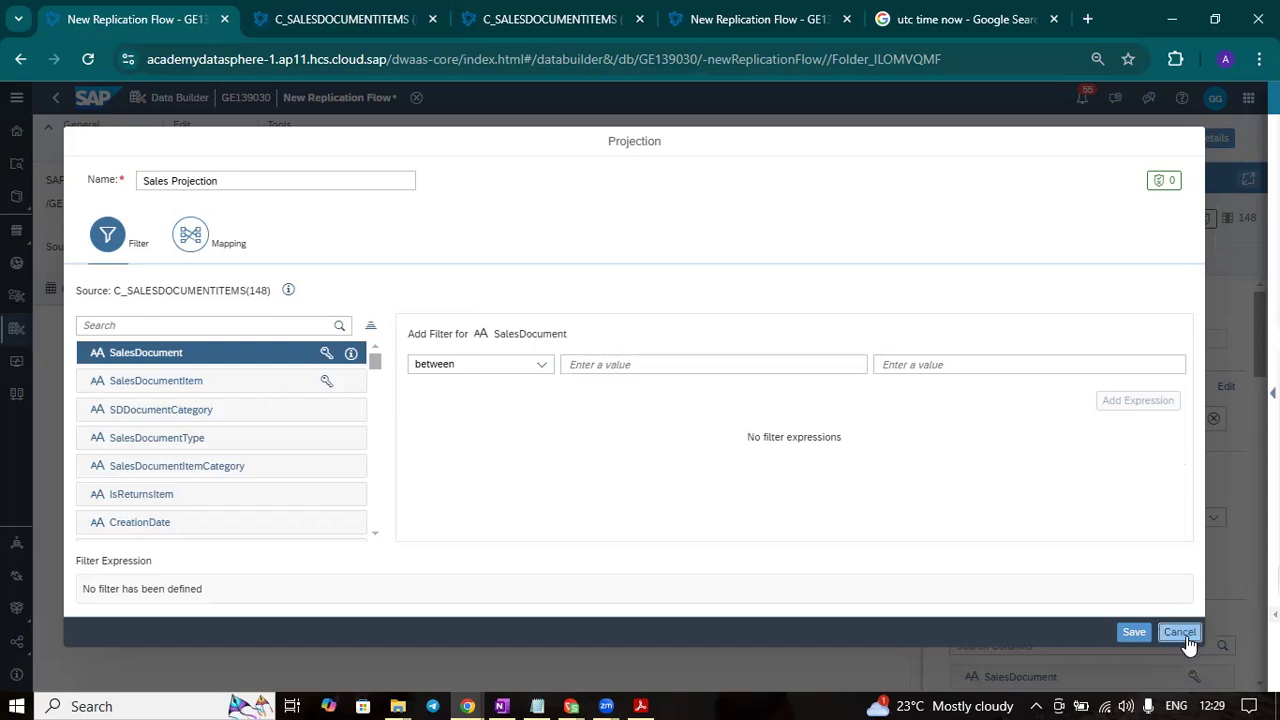
pyautogui.click(1136, 418)
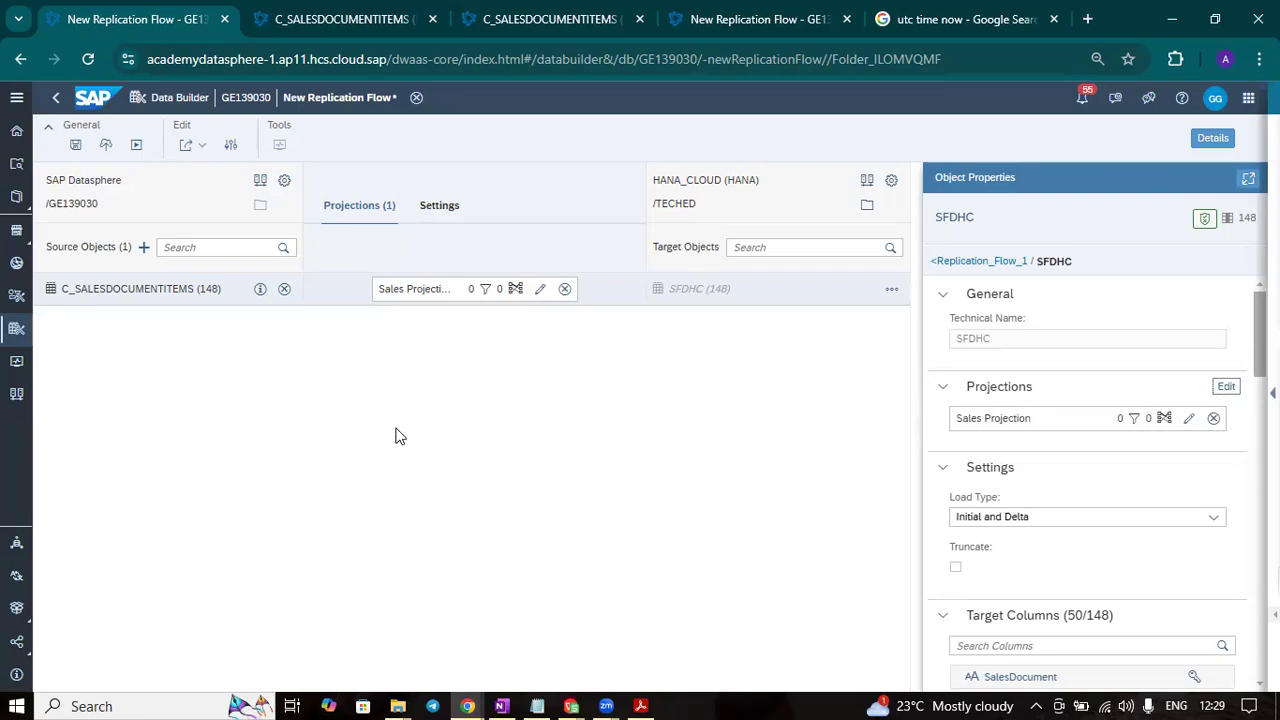
pyautogui.click(414, 288)
pyautogui.click(206, 352)
pyautogui.click(571, 364)
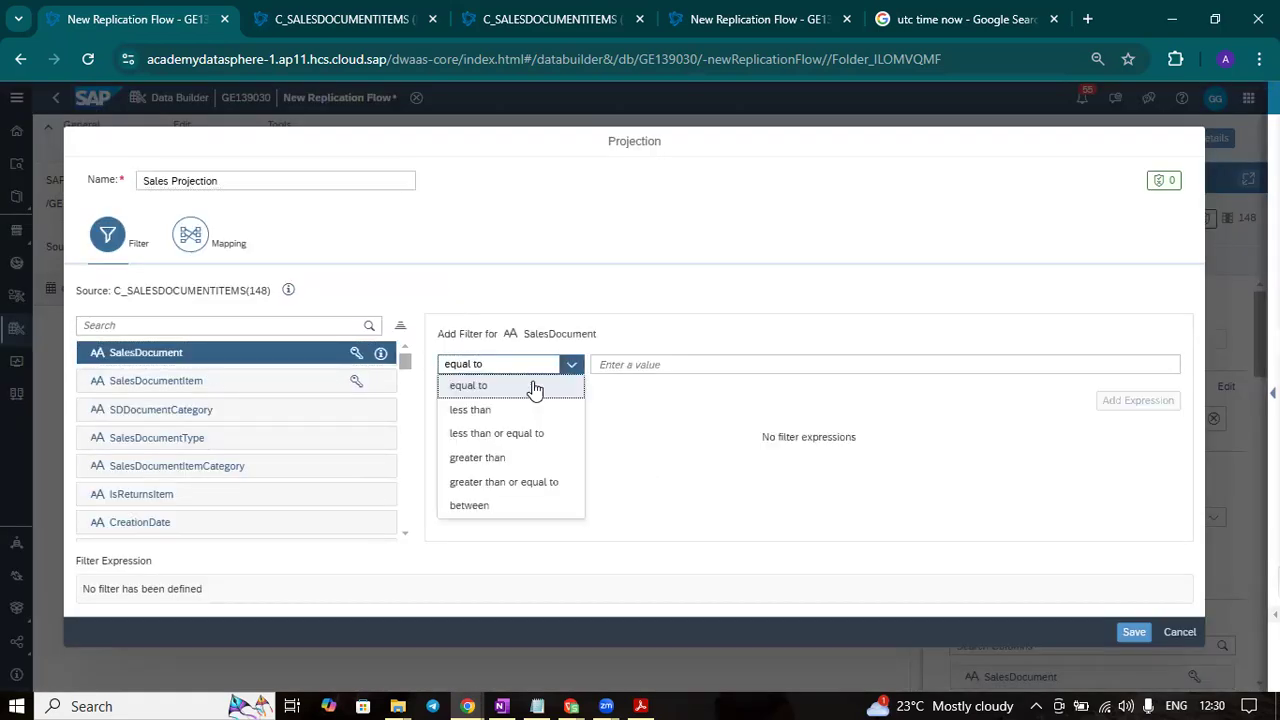
pyautogui.click(470, 505)
pyautogui.click(719, 364)
pyautogui.hotkey('ctrl', 'v')
pyautogui.click(1034, 368)
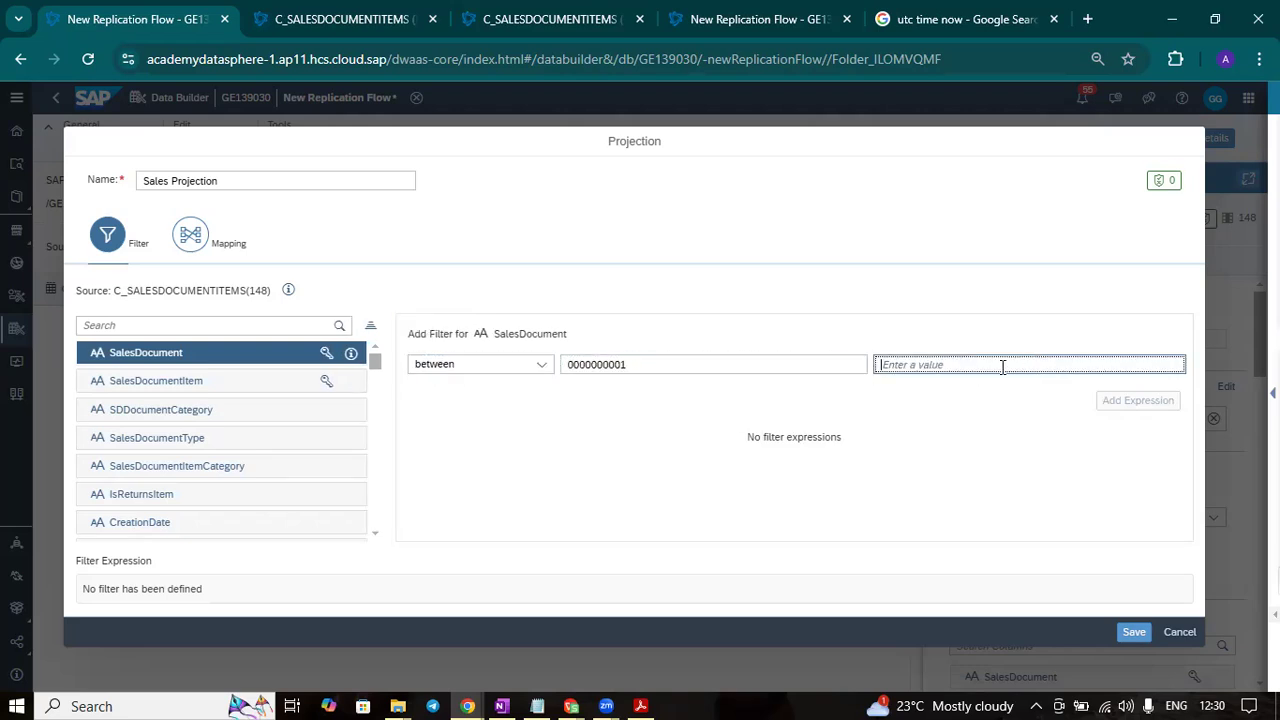
pyautogui.hotkey('ctrl', 'v')
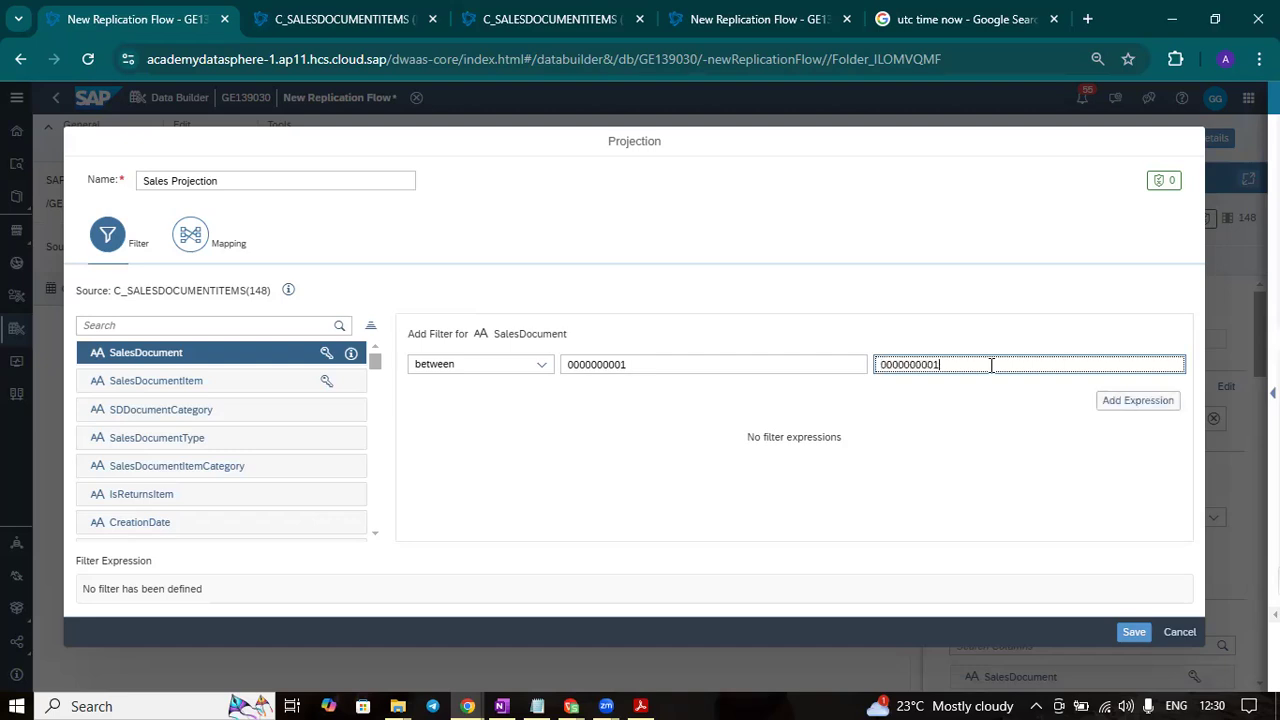
pyautogui.click(1147, 404)
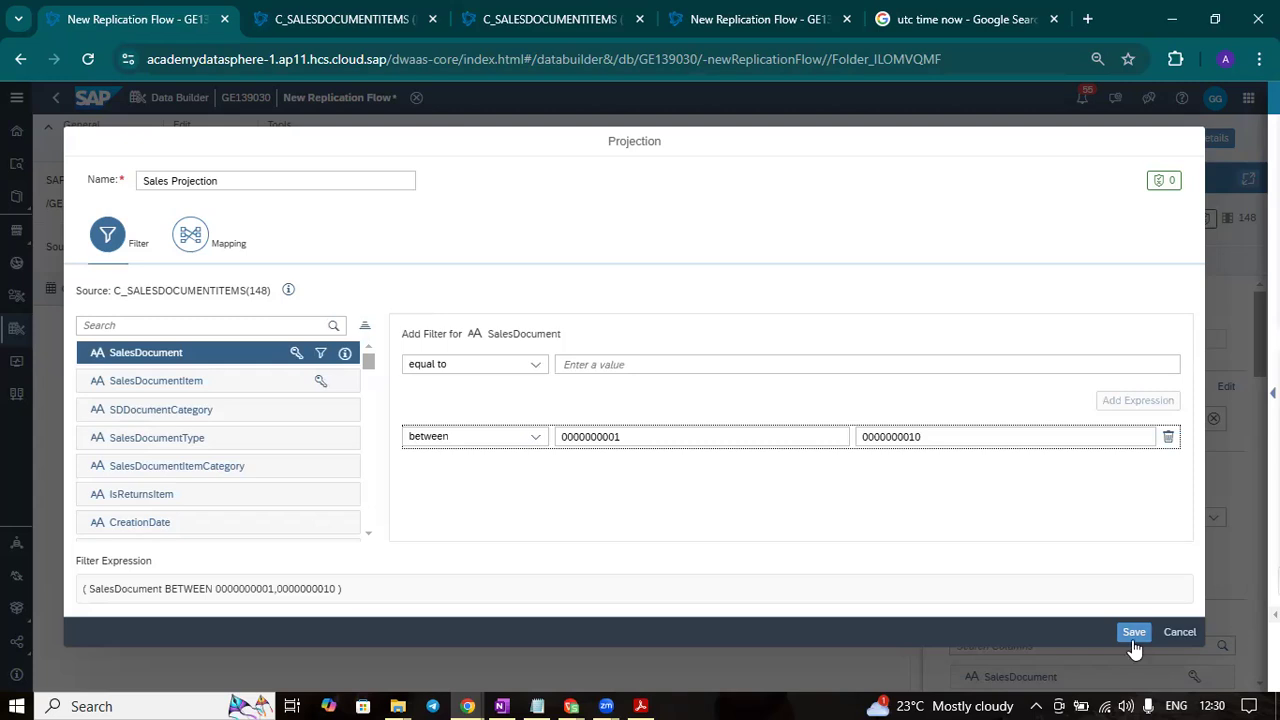
# Remove the AdditionalMaterialGroup1 to 5 and AdditionalCustomerGroup1 to 5 columns from Sales Projection's mapping and save the projection
pyautogui.click(207, 240)
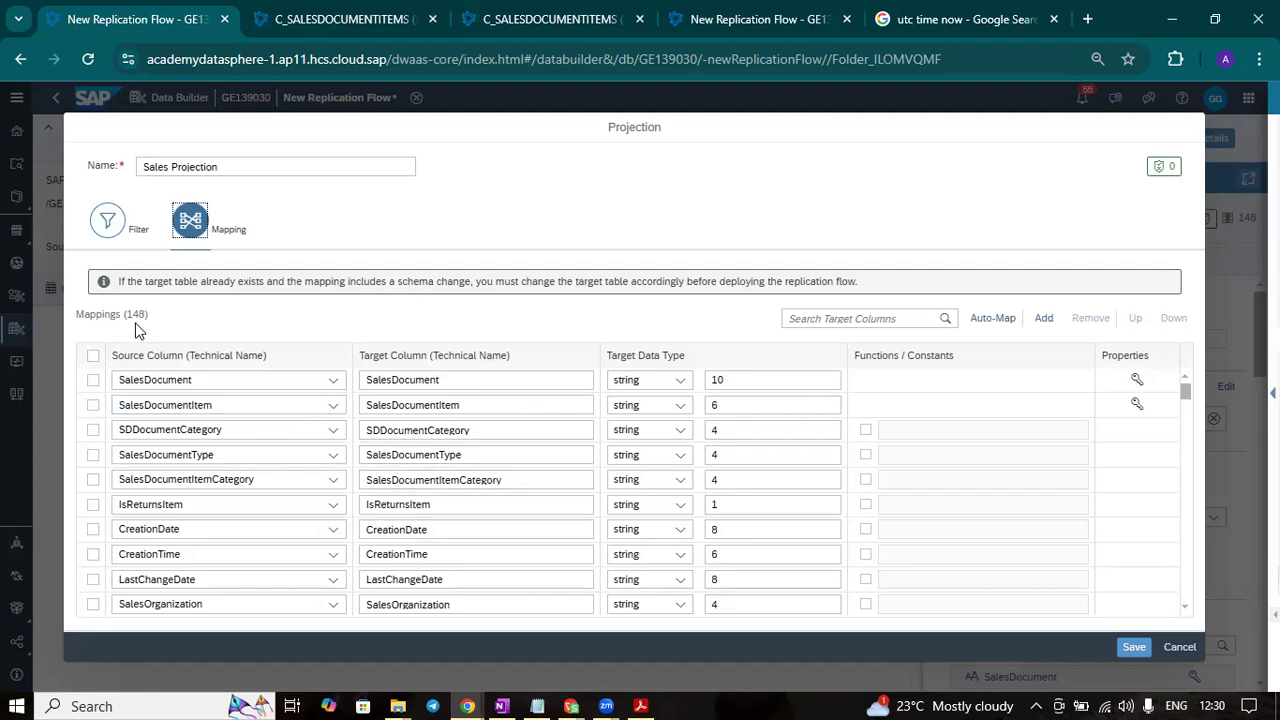
pyautogui.scroll(-5, 425, 537)
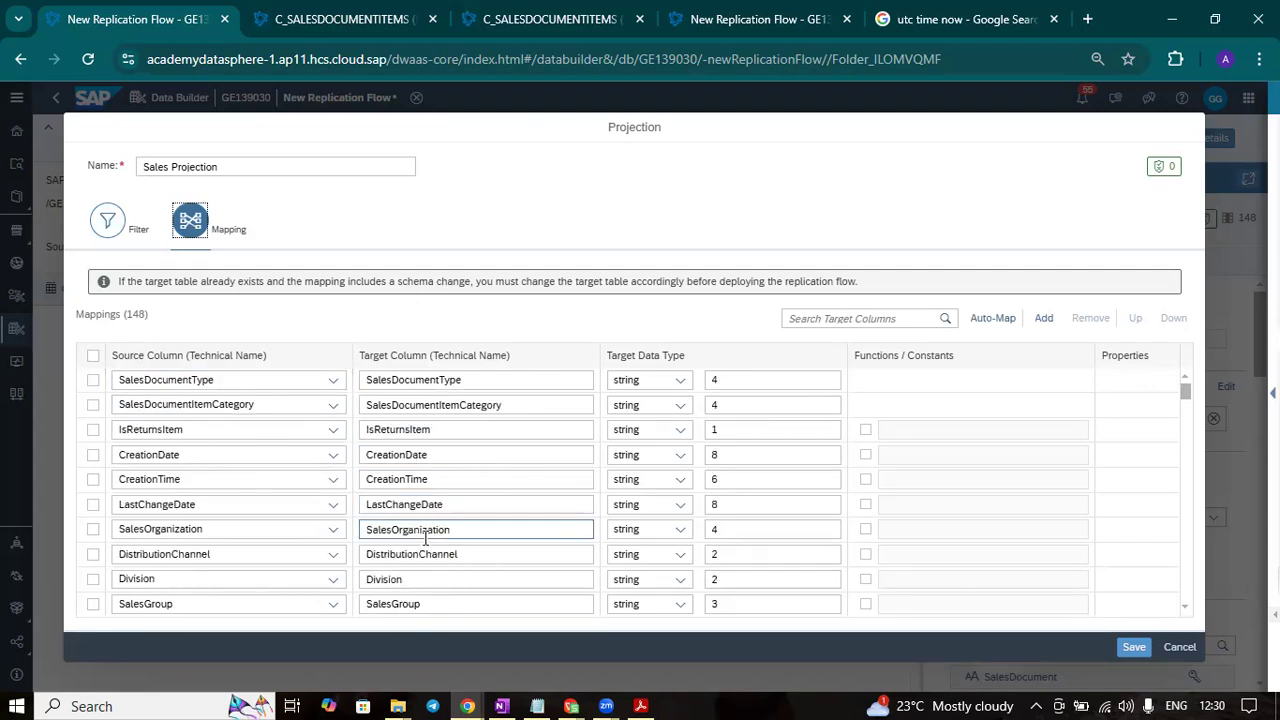
pyautogui.scroll(-1, 425, 537)
pyautogui.scroll(-5, 425, 537)
pyautogui.scroll(3, 416, 451)
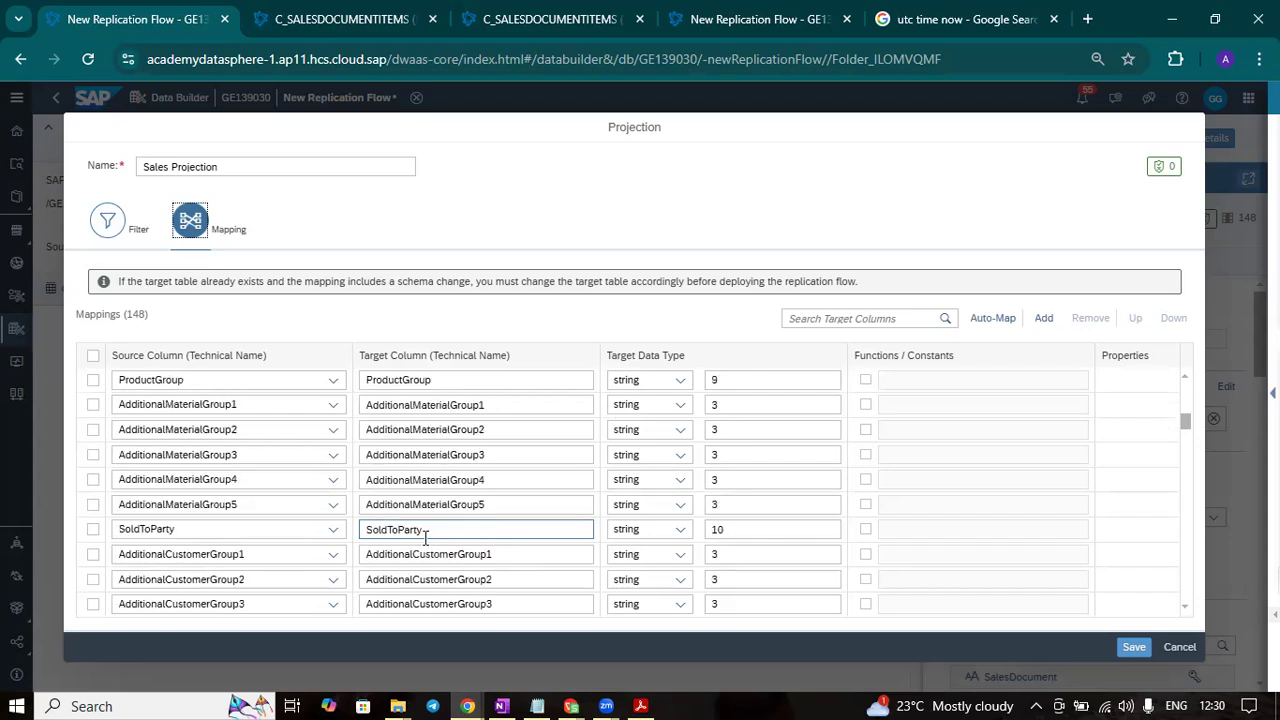
pyautogui.click(93, 404)
pyautogui.click(93, 429)
pyautogui.click(93, 455)
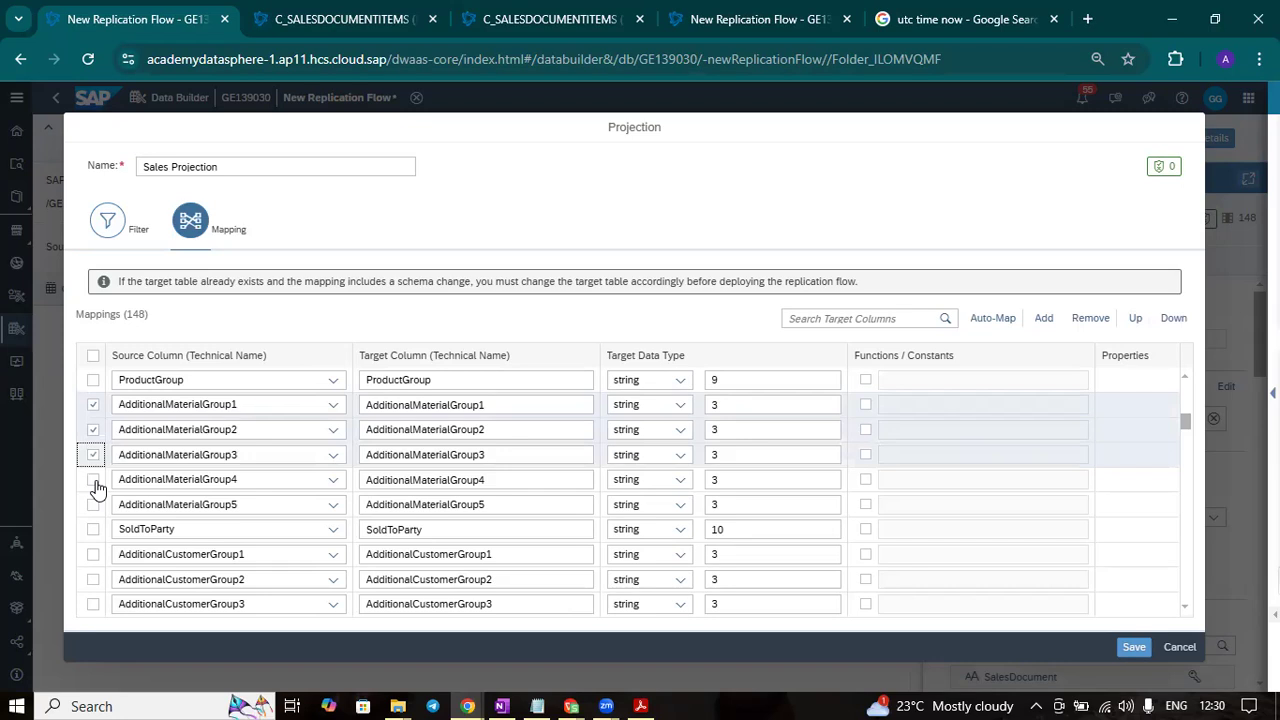
pyautogui.click(93, 479)
pyautogui.click(93, 504)
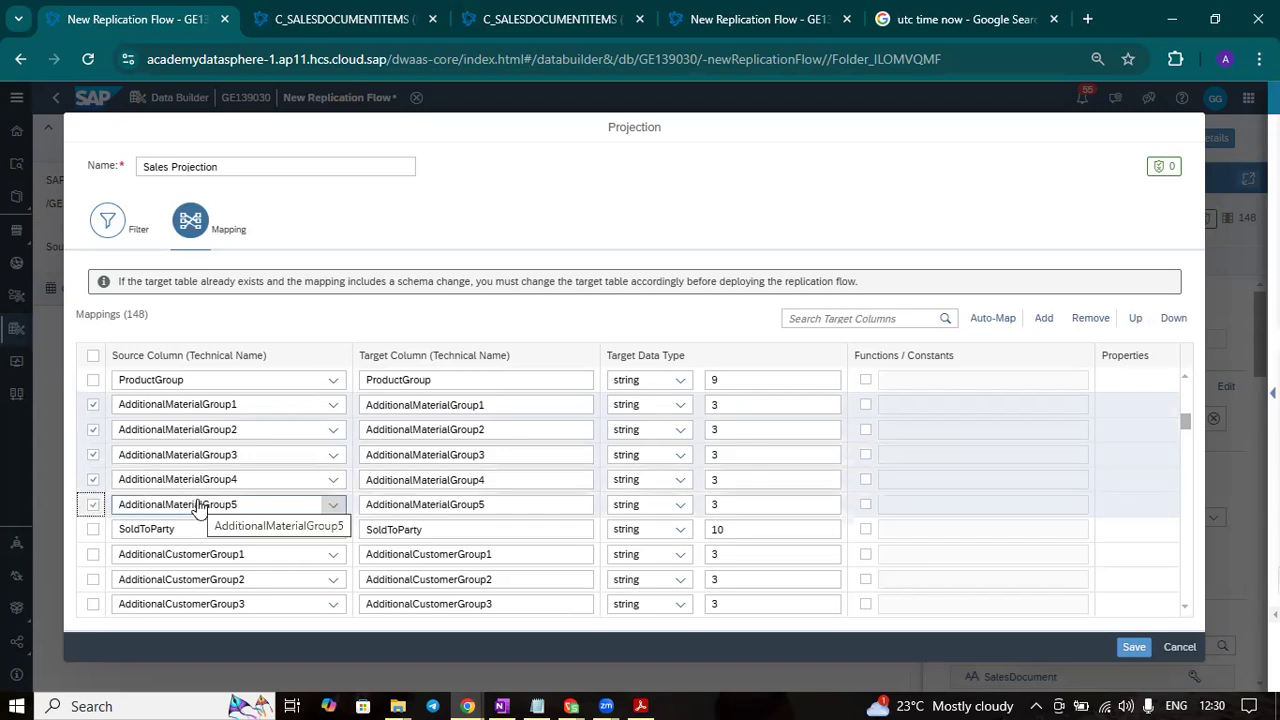
pyautogui.scroll(-3, 197, 512)
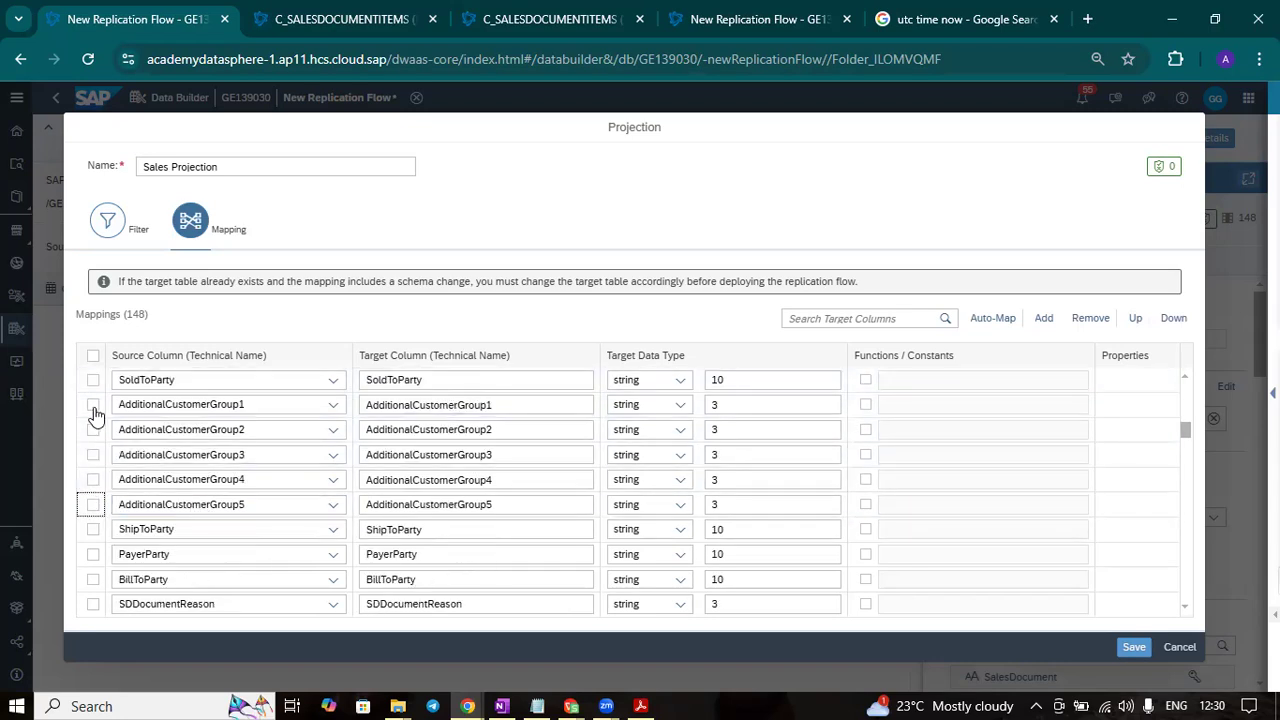
pyautogui.click(93, 404)
pyautogui.click(93, 429)
pyautogui.click(93, 455)
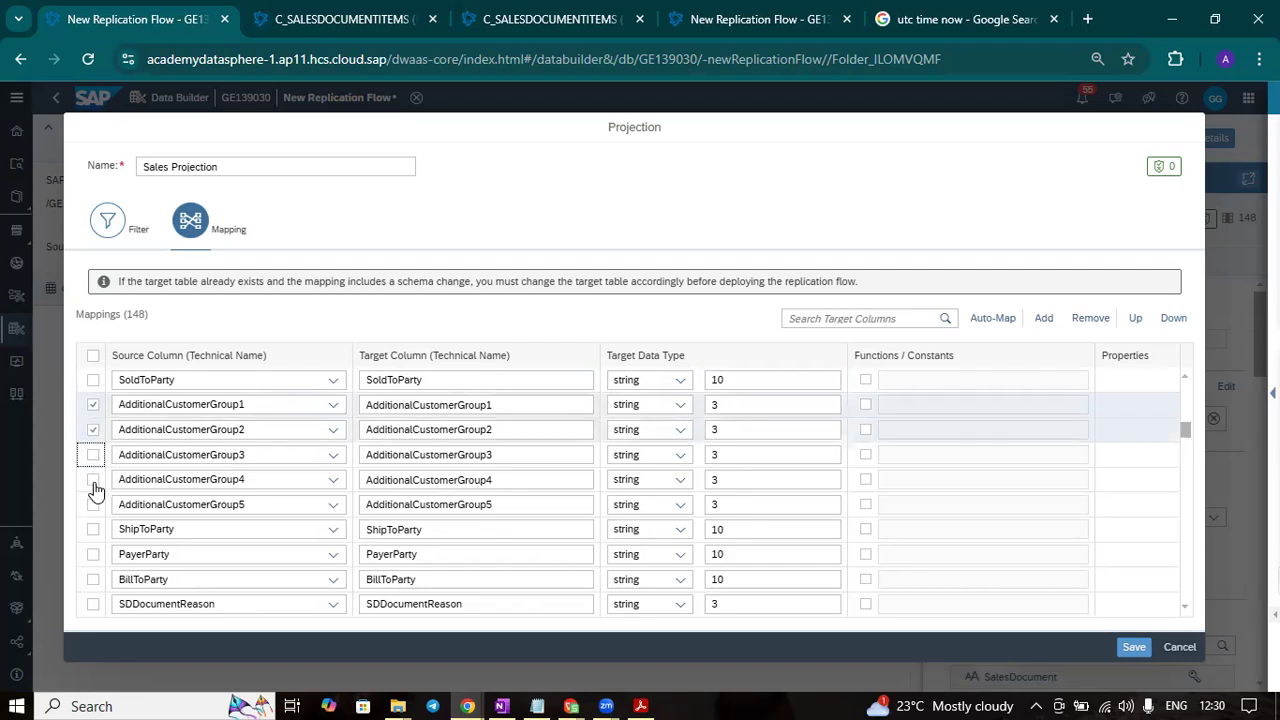
pyautogui.click(93, 479)
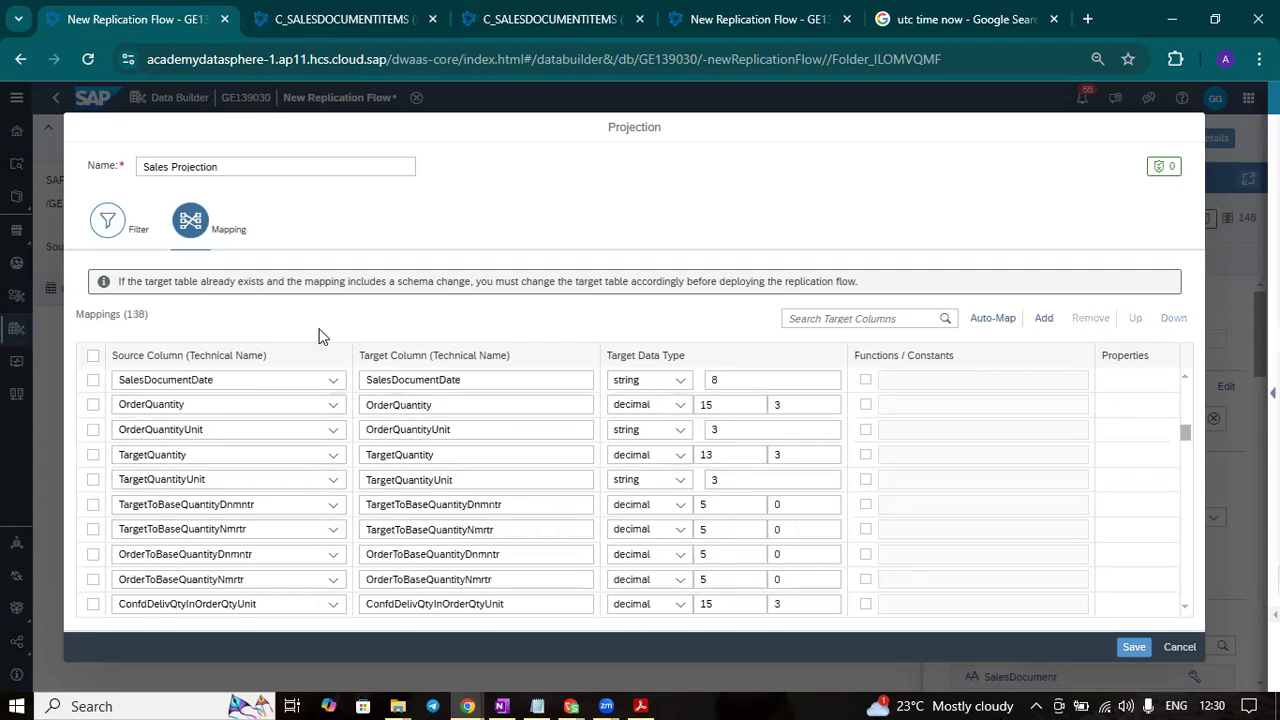
pyautogui.click(1131, 648)
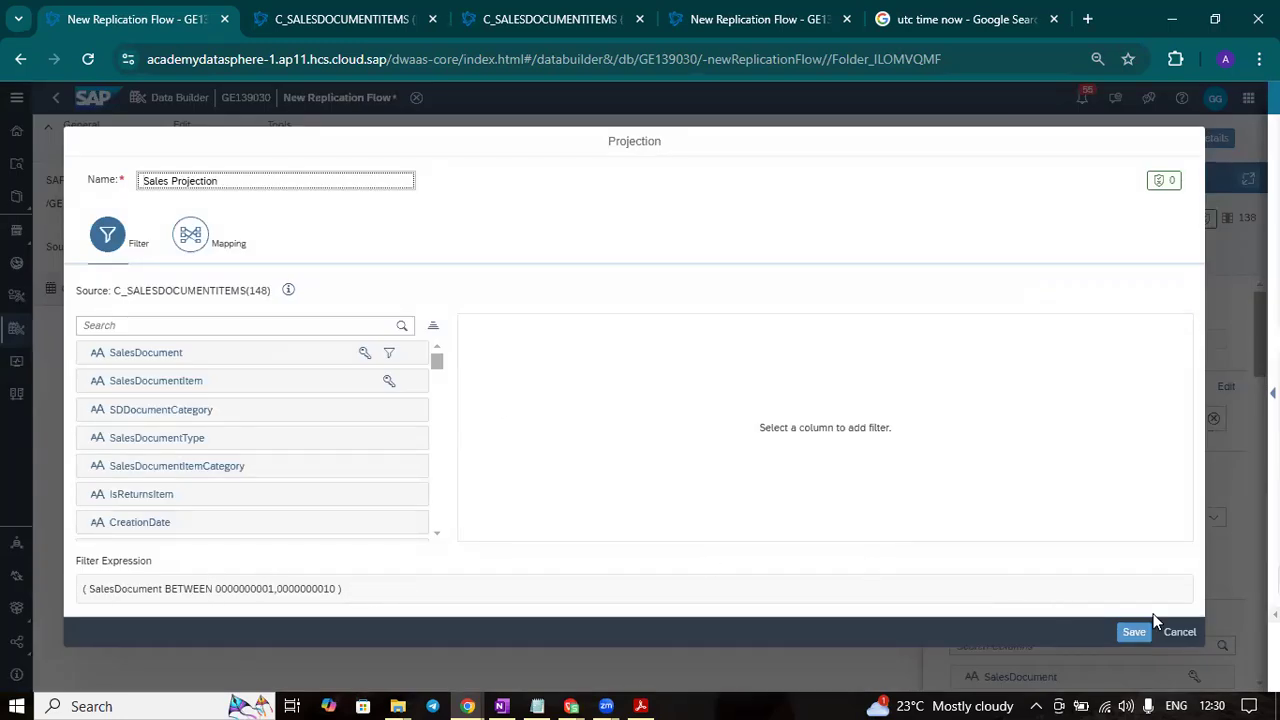
pyautogui.click(1180, 632)
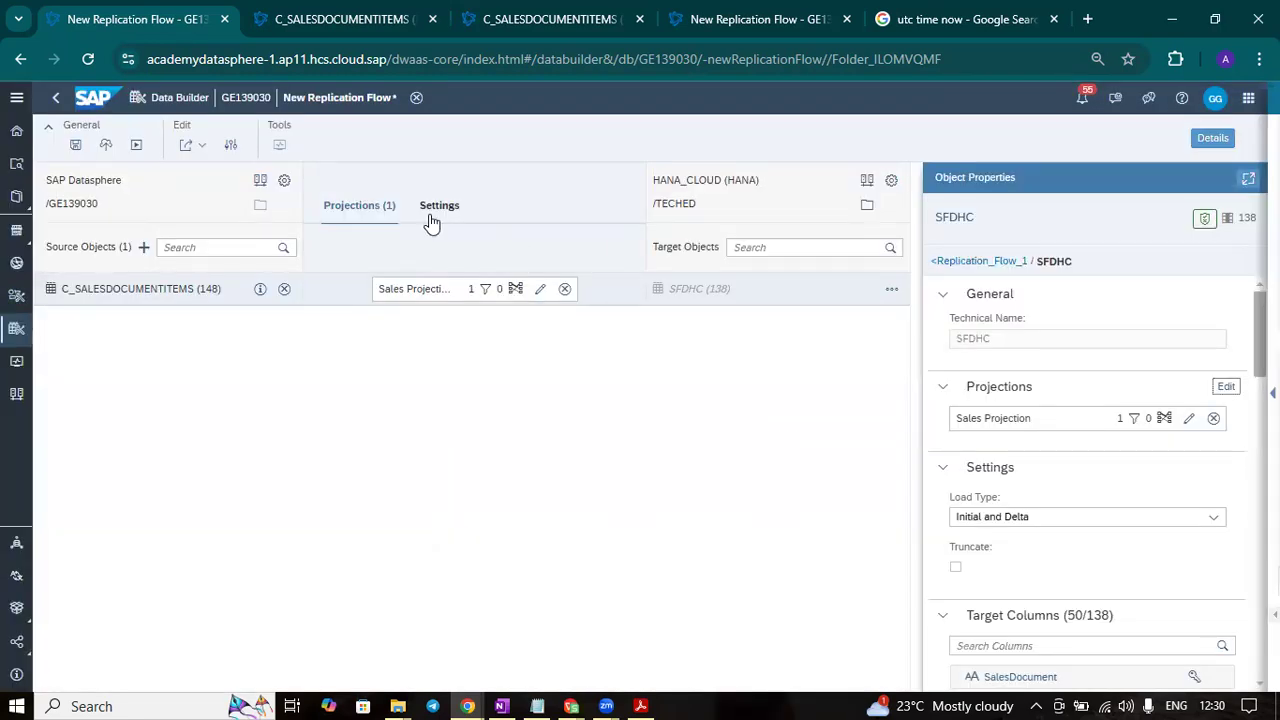
# Check the target object's load settings and save the replication flow in the GITHUB folder as RF_DSP_HANA
pyautogui.click(437, 210)
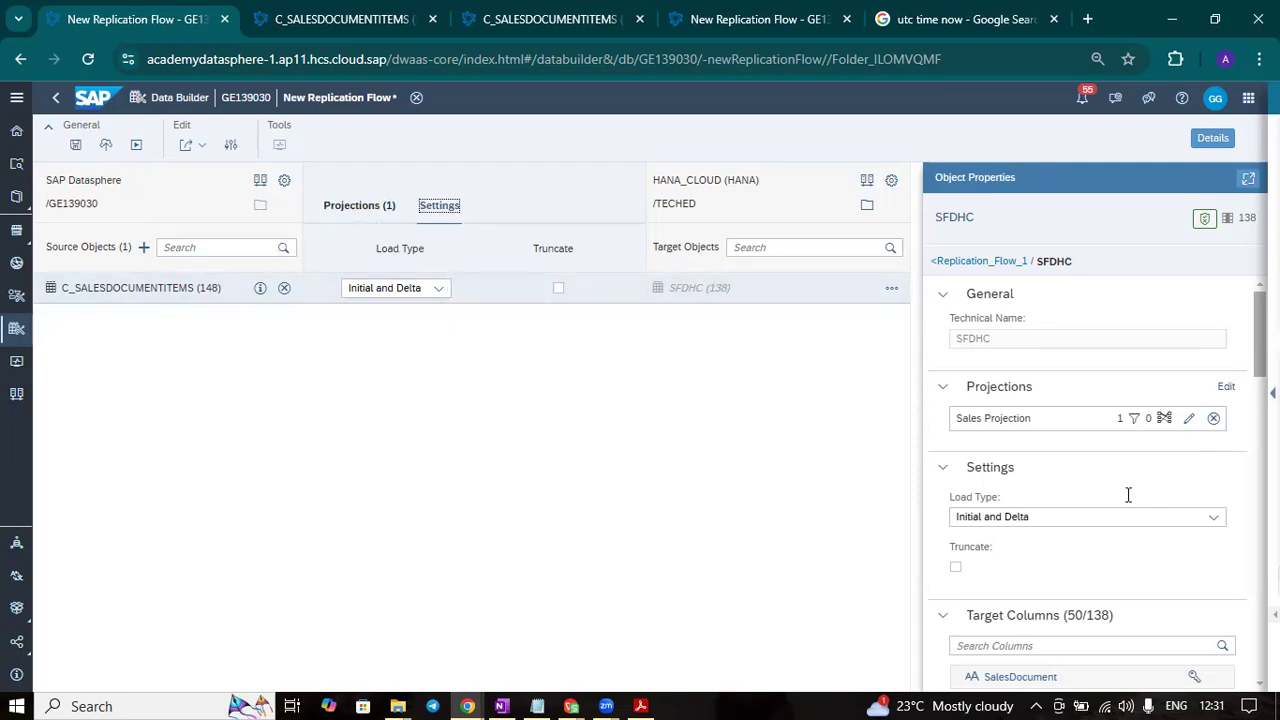
pyautogui.scroll(-5, 1122, 520)
pyautogui.scroll(5, 1122, 537)
pyautogui.click(75, 145)
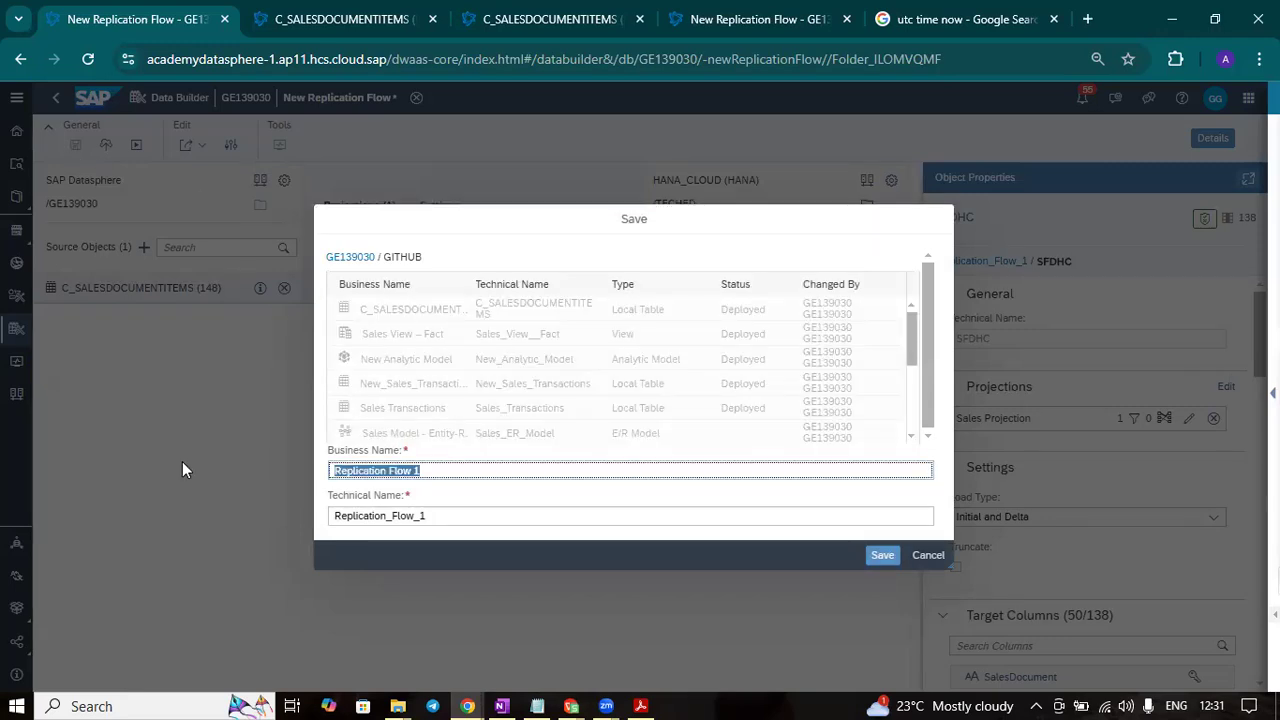
pyautogui.write('RF')
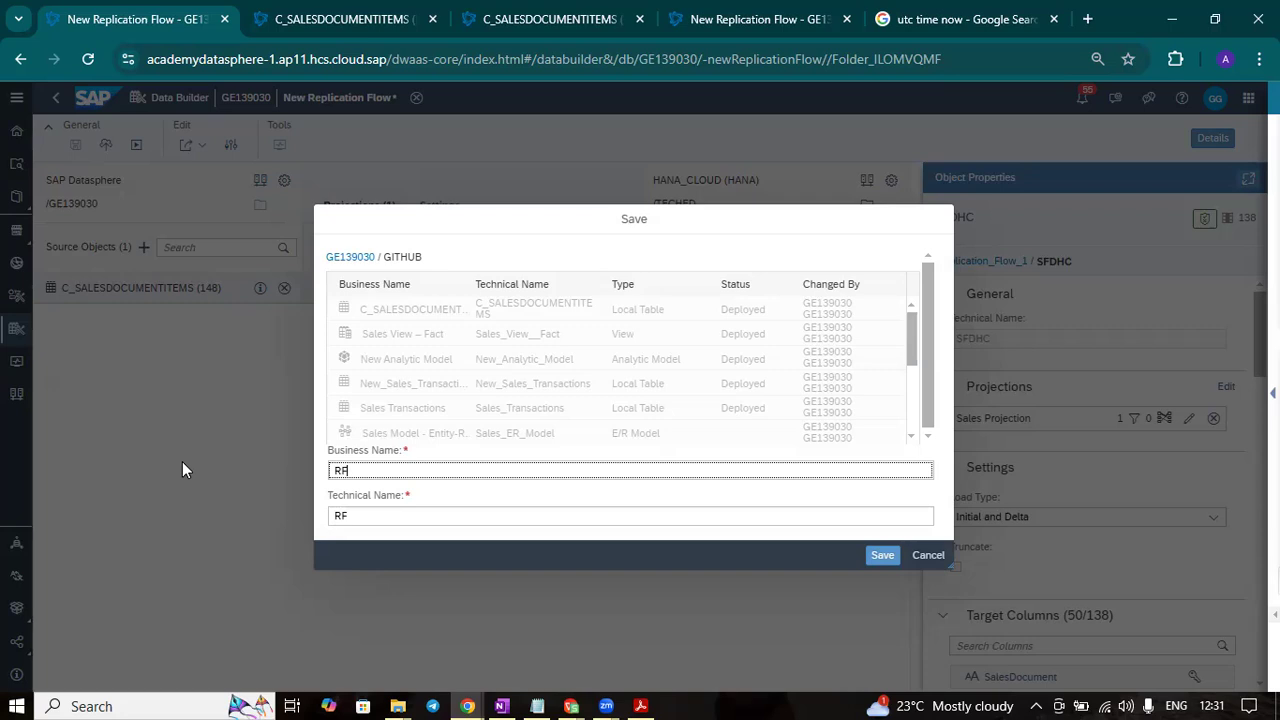
pyautogui.write('_DSP_HANA')
pyautogui.click(883, 558)
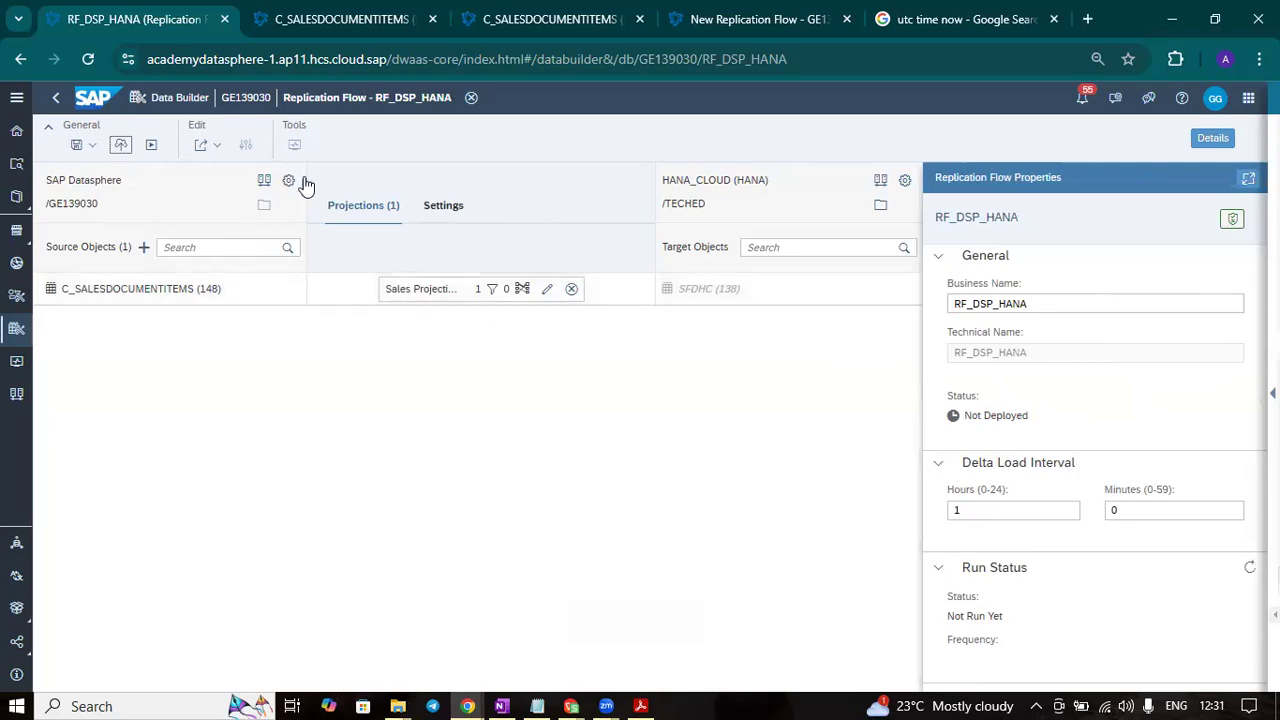
# Deploy the replication flow RF_DSP_HANA and start its run
pyautogui.click(120, 146)
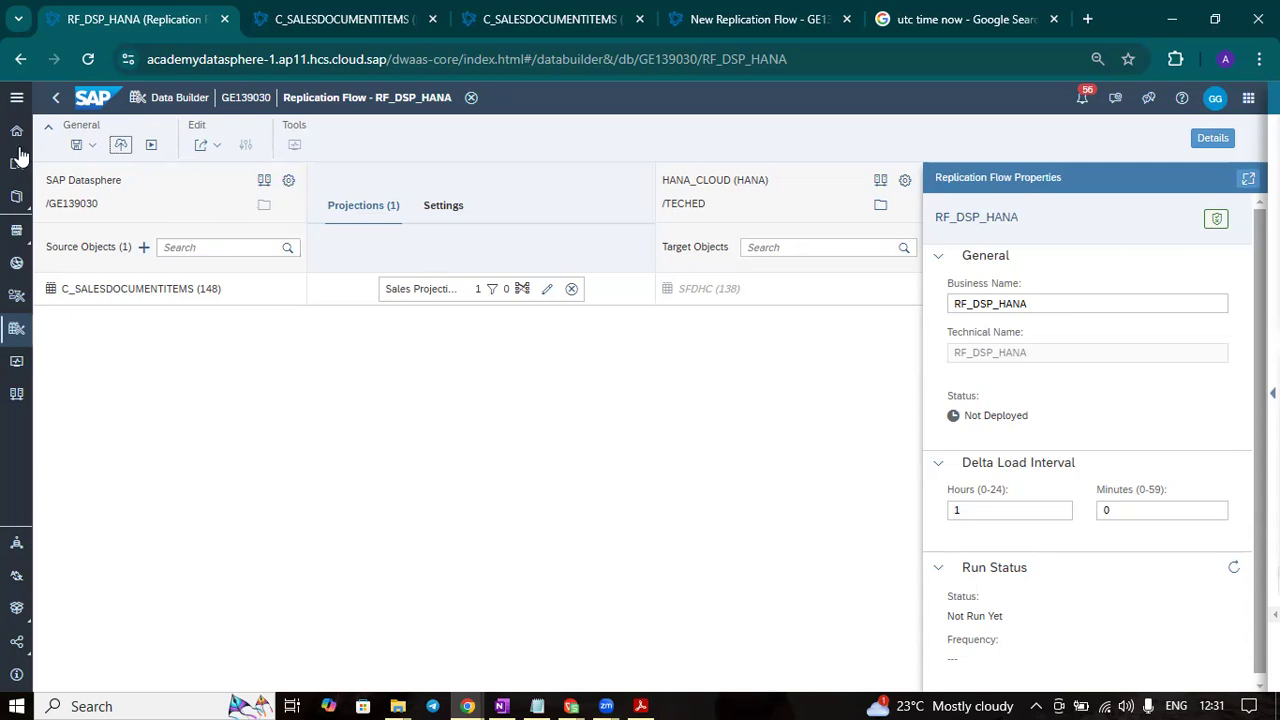
pyautogui.click(120, 144)
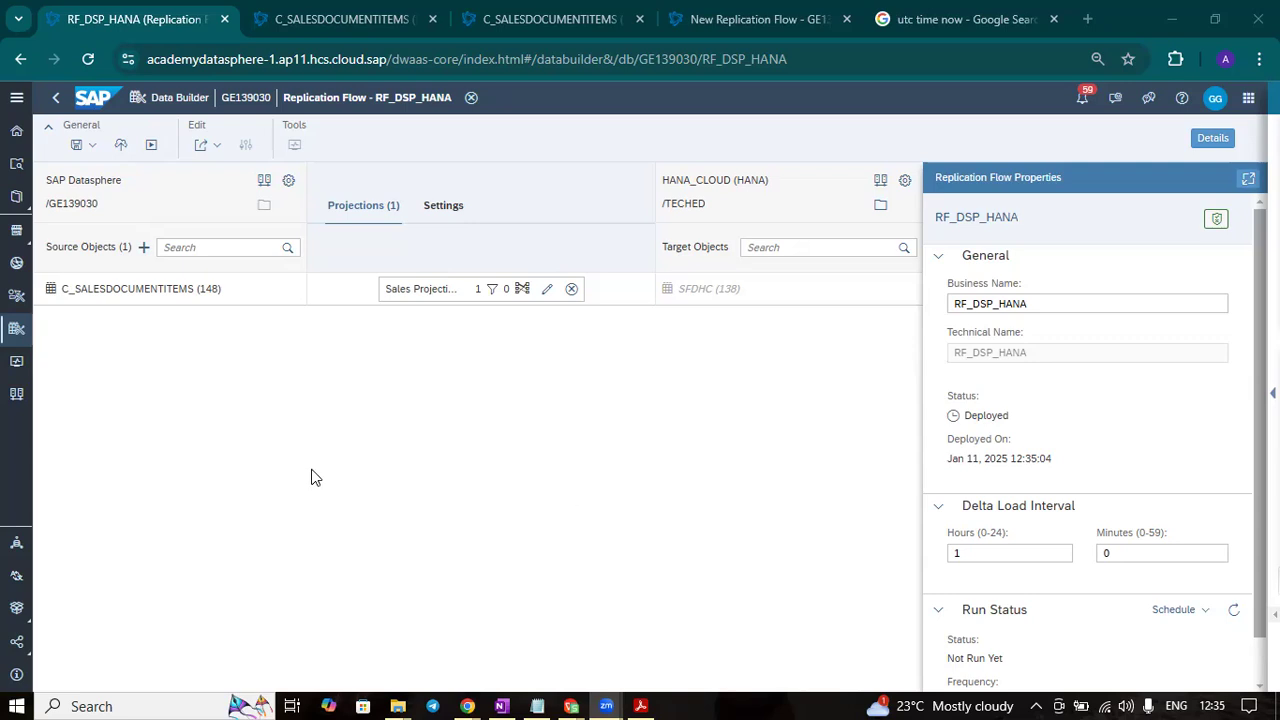
pyautogui.click(151, 146)
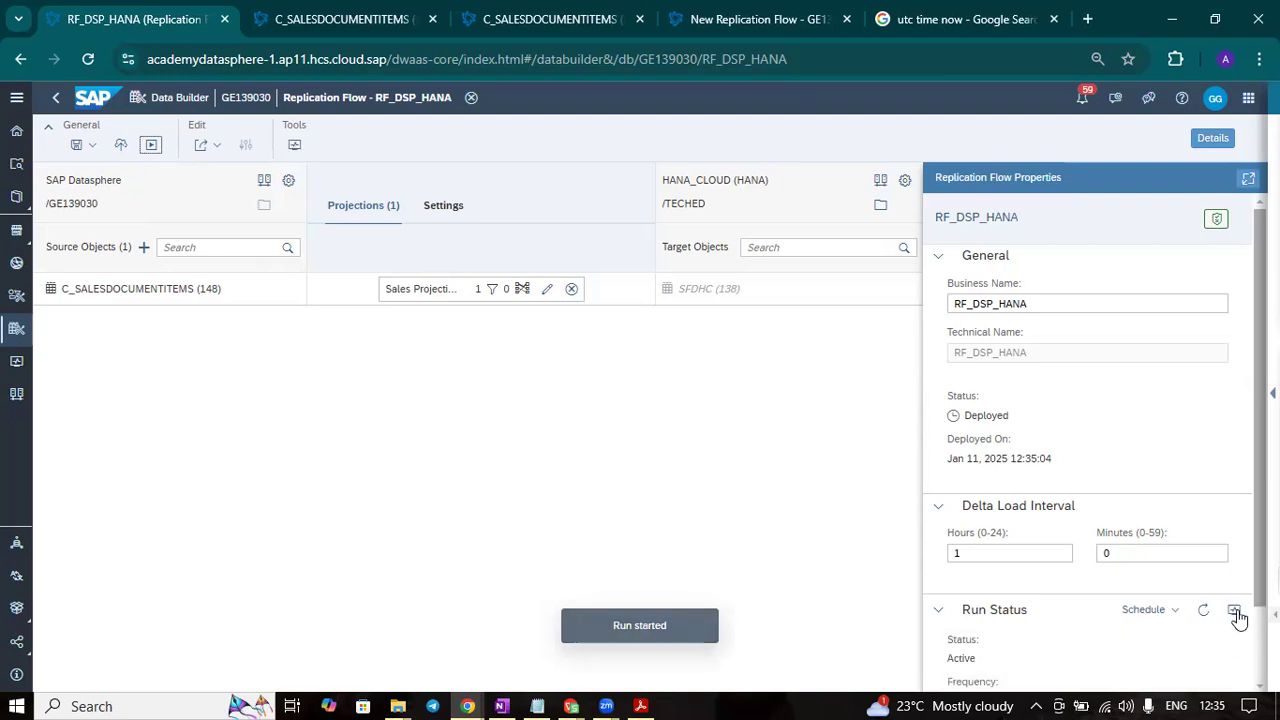
# Open the run details of RF_DSP_HANA in the Data Integration Monitor and refresh them repeatedly to follow the initial load
pyautogui.click(1236, 611)
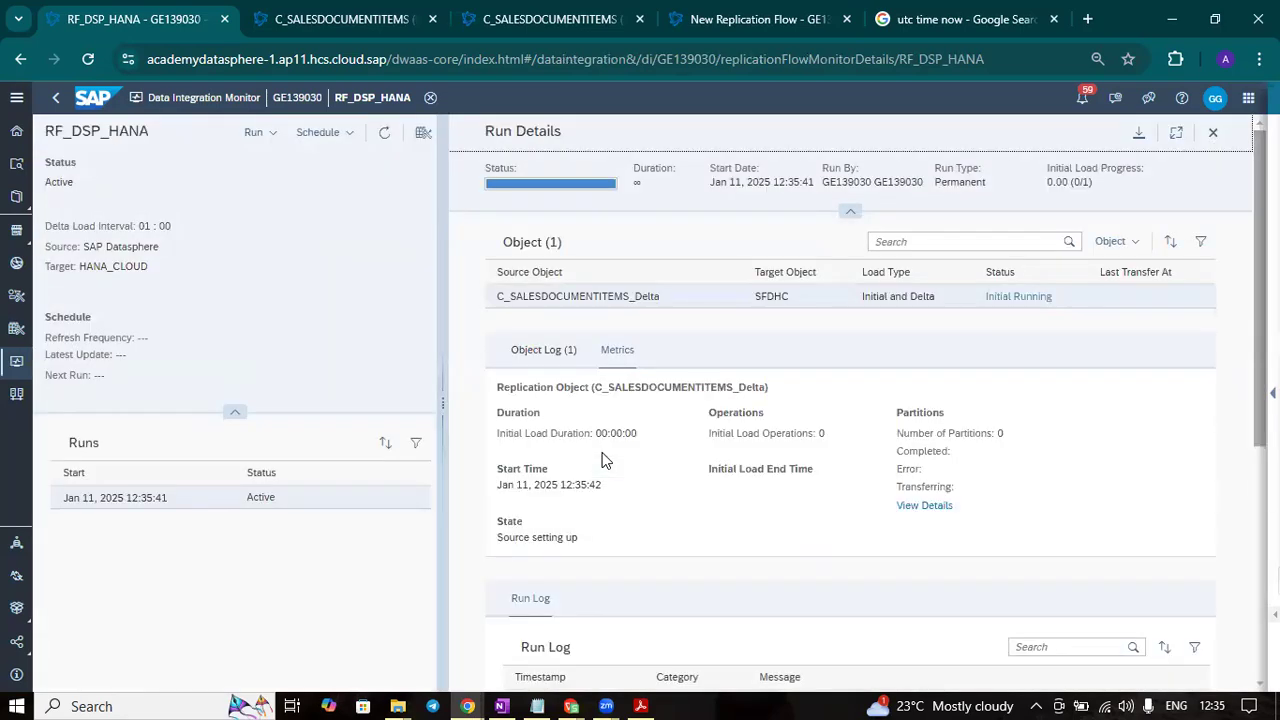
pyautogui.click(385, 134)
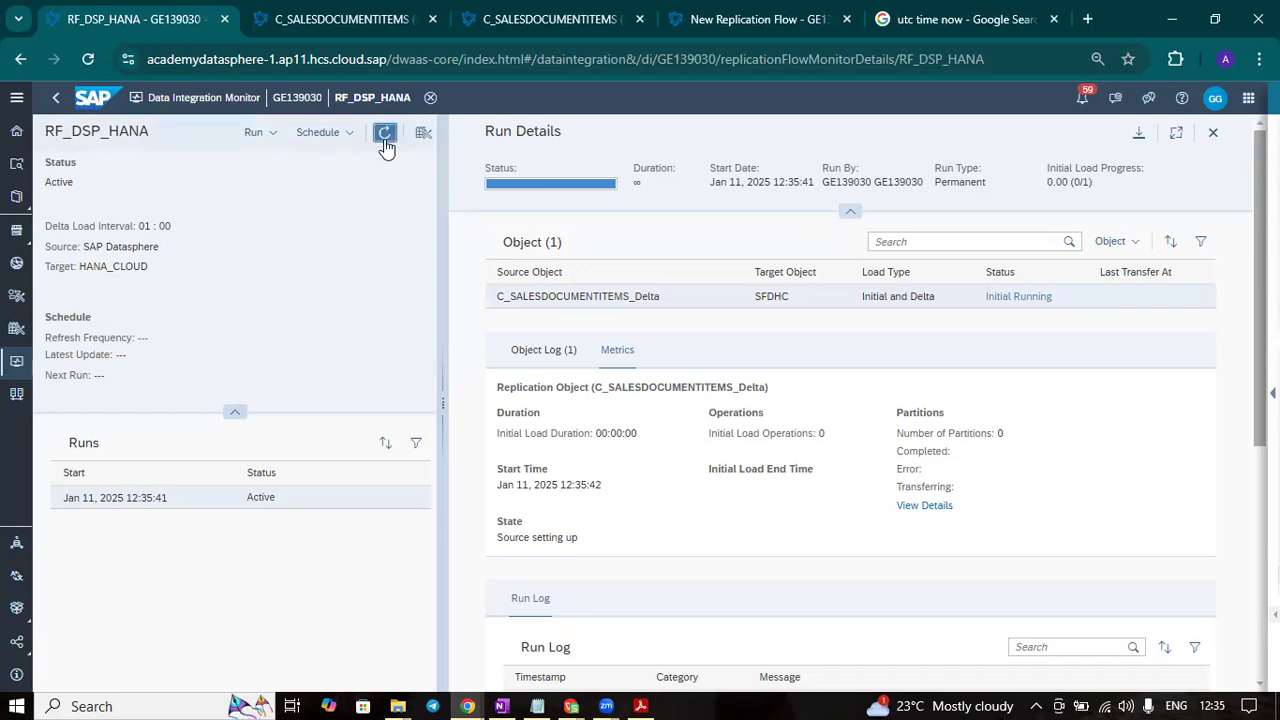
pyautogui.click(385, 140)
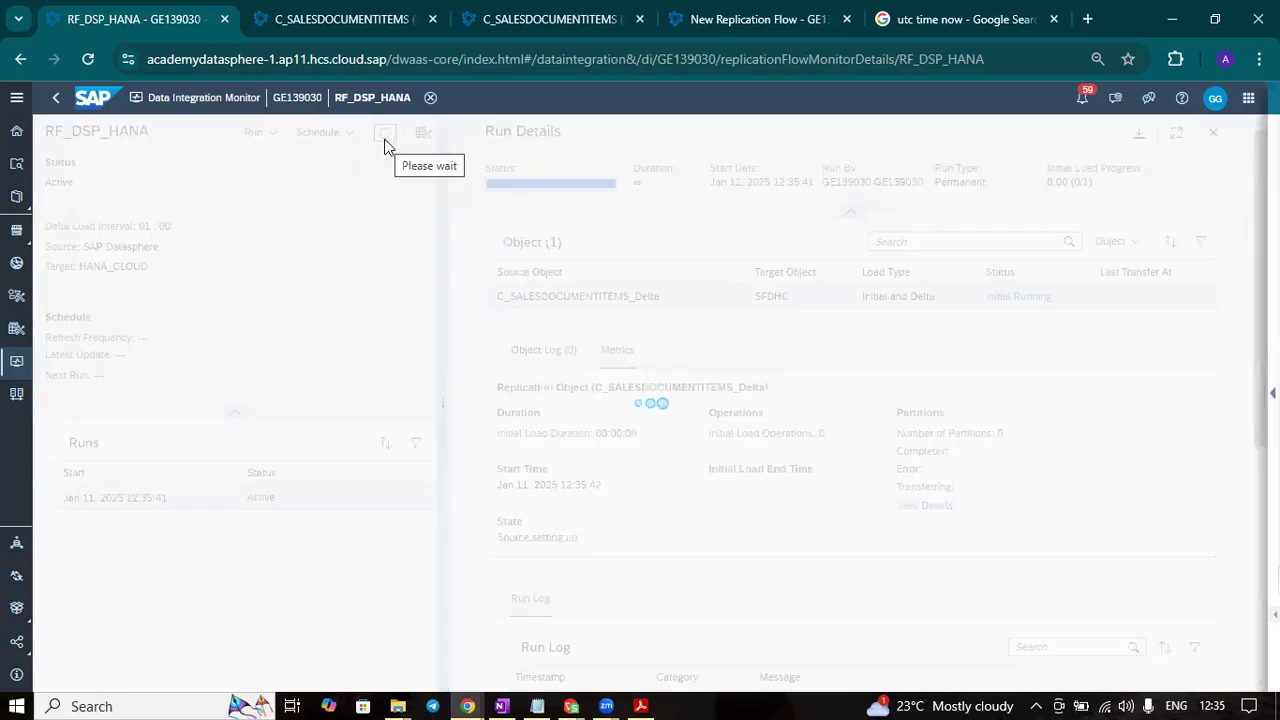
pyautogui.click(385, 136)
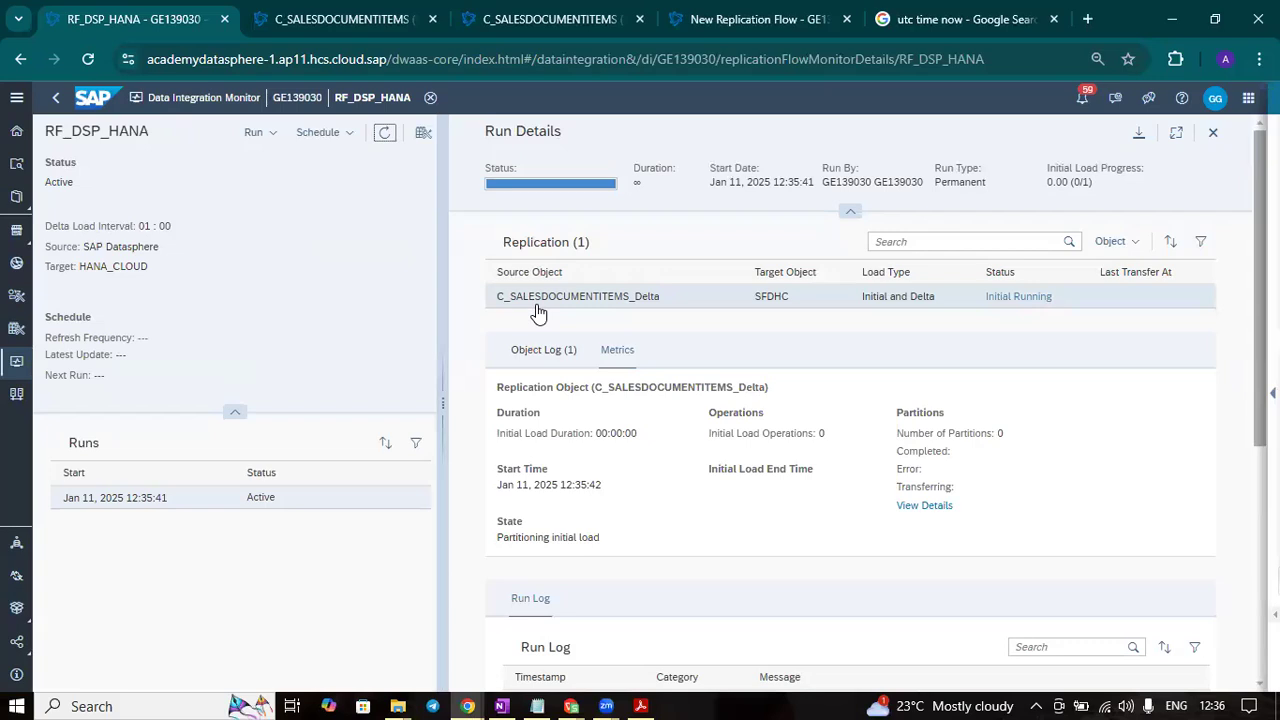
pyautogui.click(387, 140)
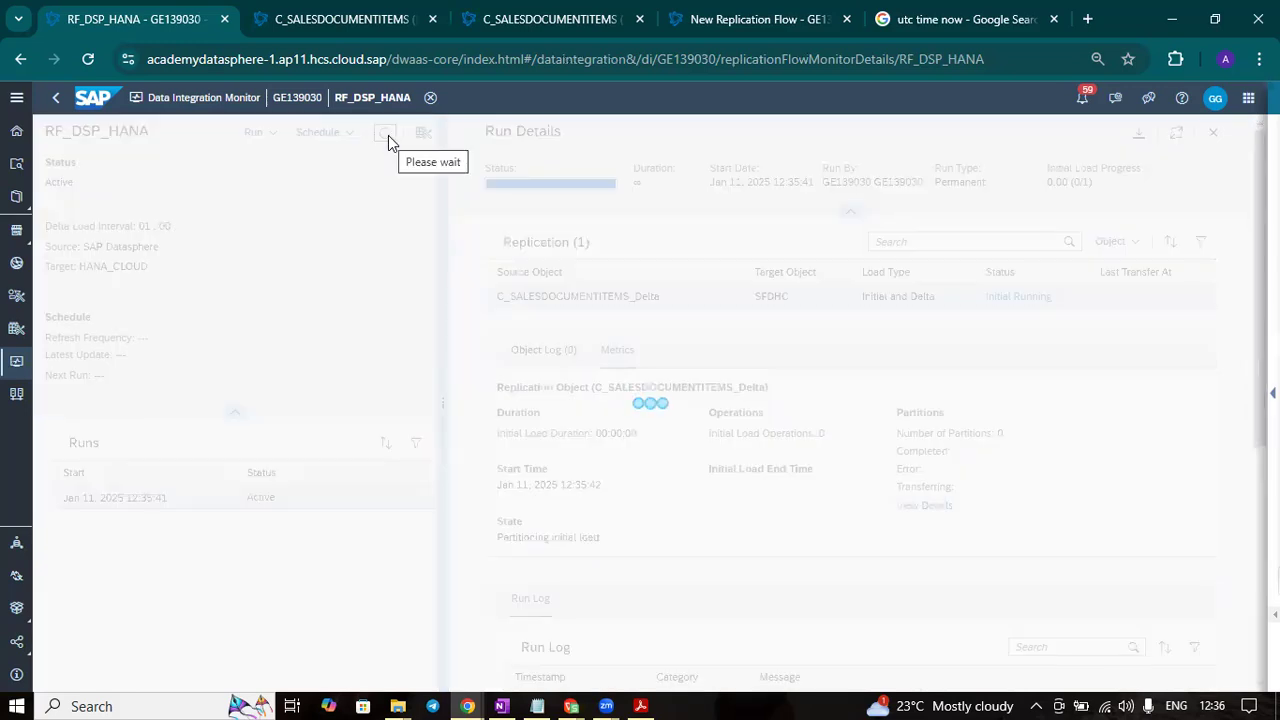
pyautogui.click(387, 140)
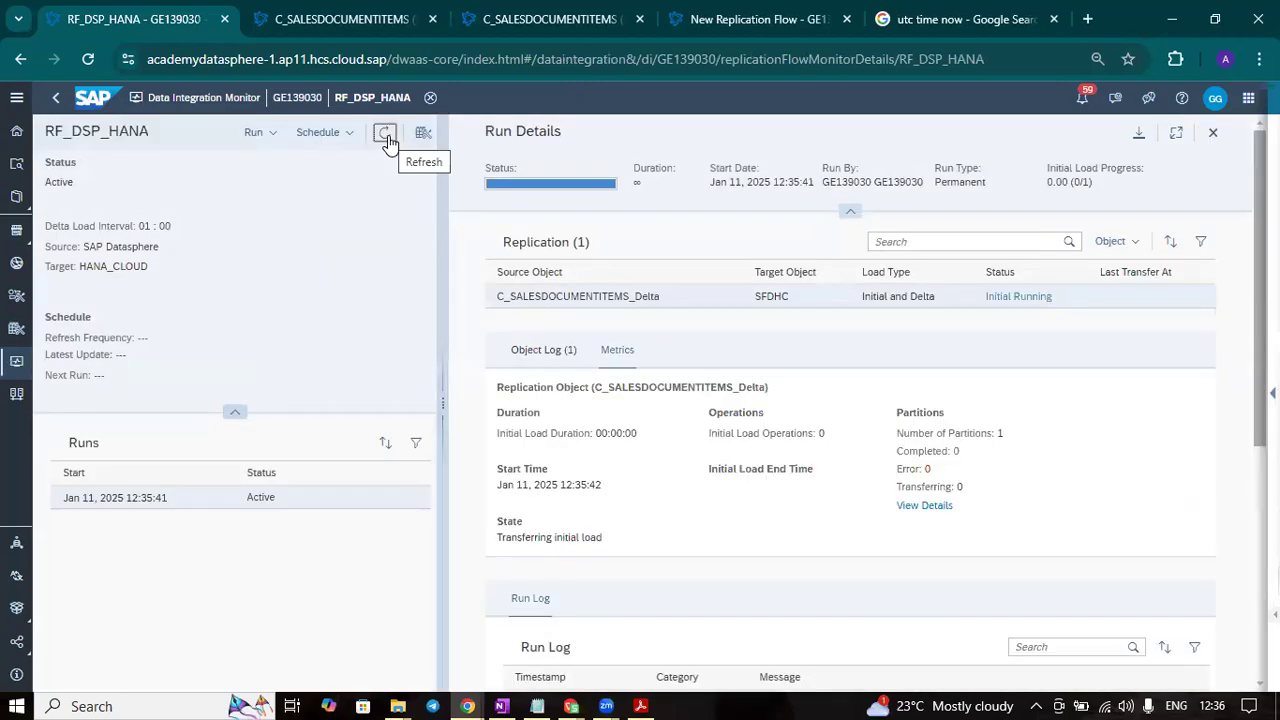
pyautogui.click(993, 300)
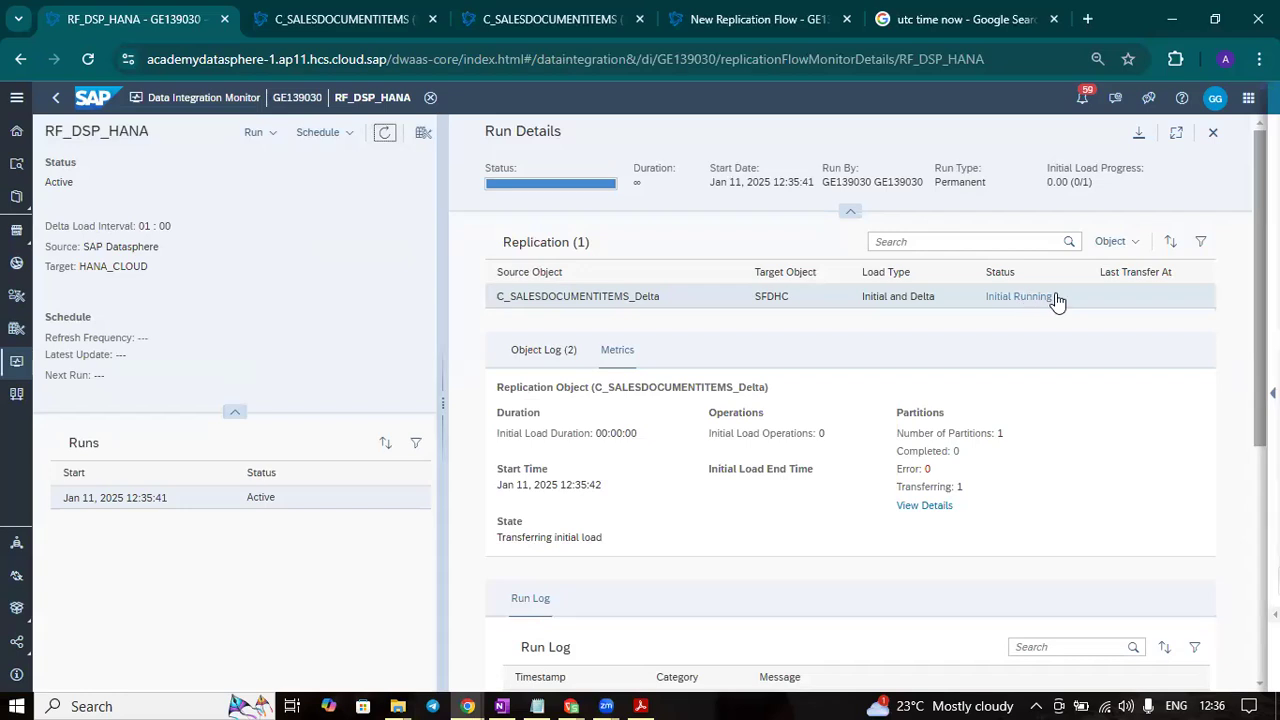
pyautogui.click(382, 136)
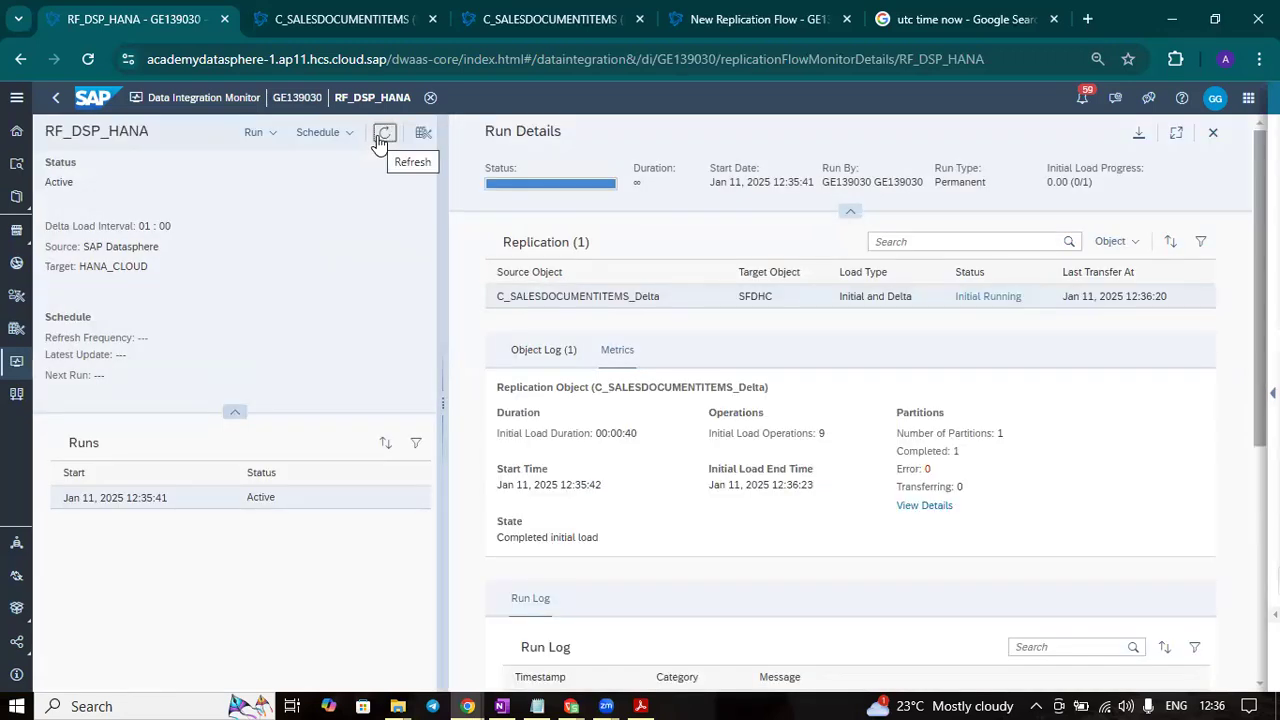
pyautogui.click(382, 136)
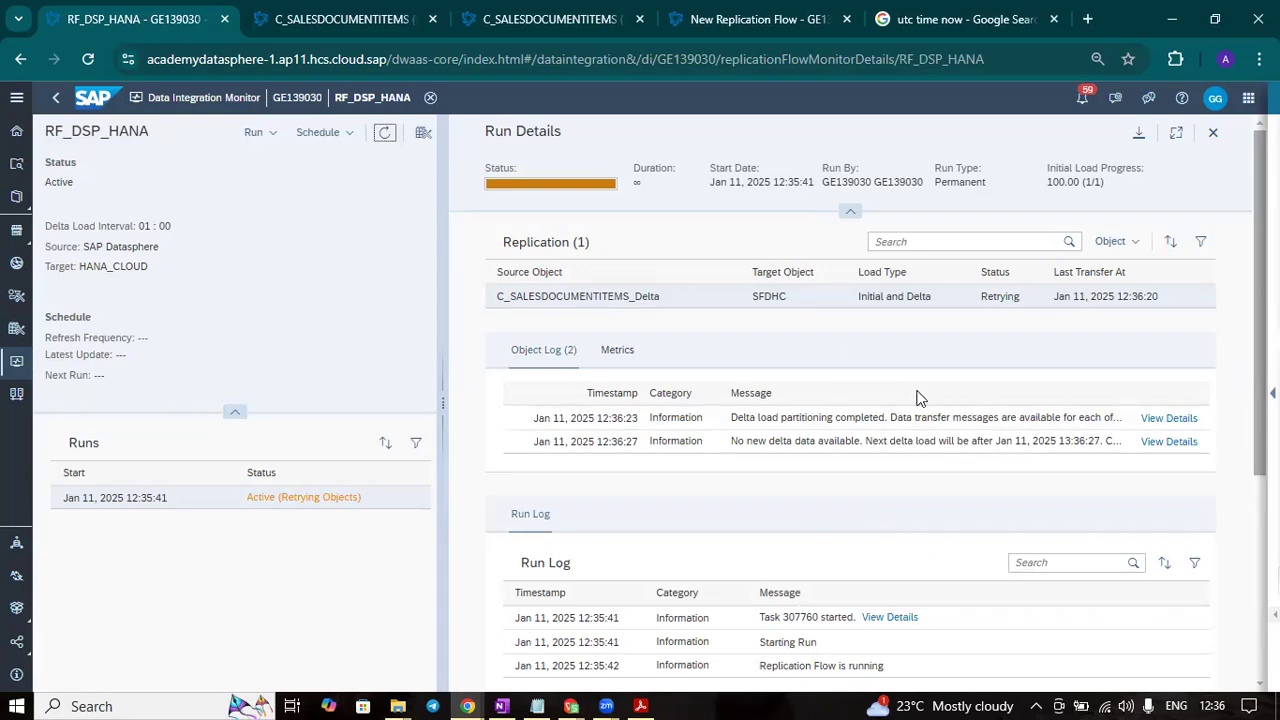
# Examine the replication object's metrics and the details of its delta load partition, and return to the replication flow RF_DSP_HANA
pyautogui.click(615, 350)
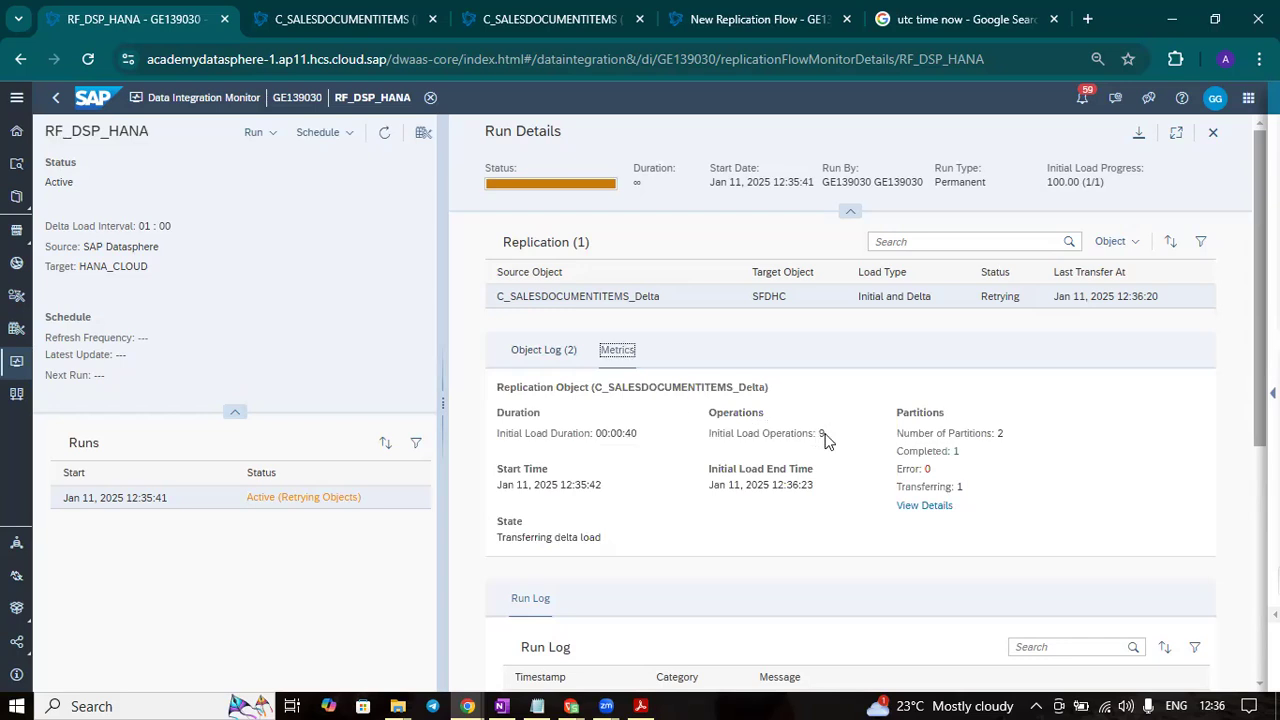
pyautogui.click(922, 508)
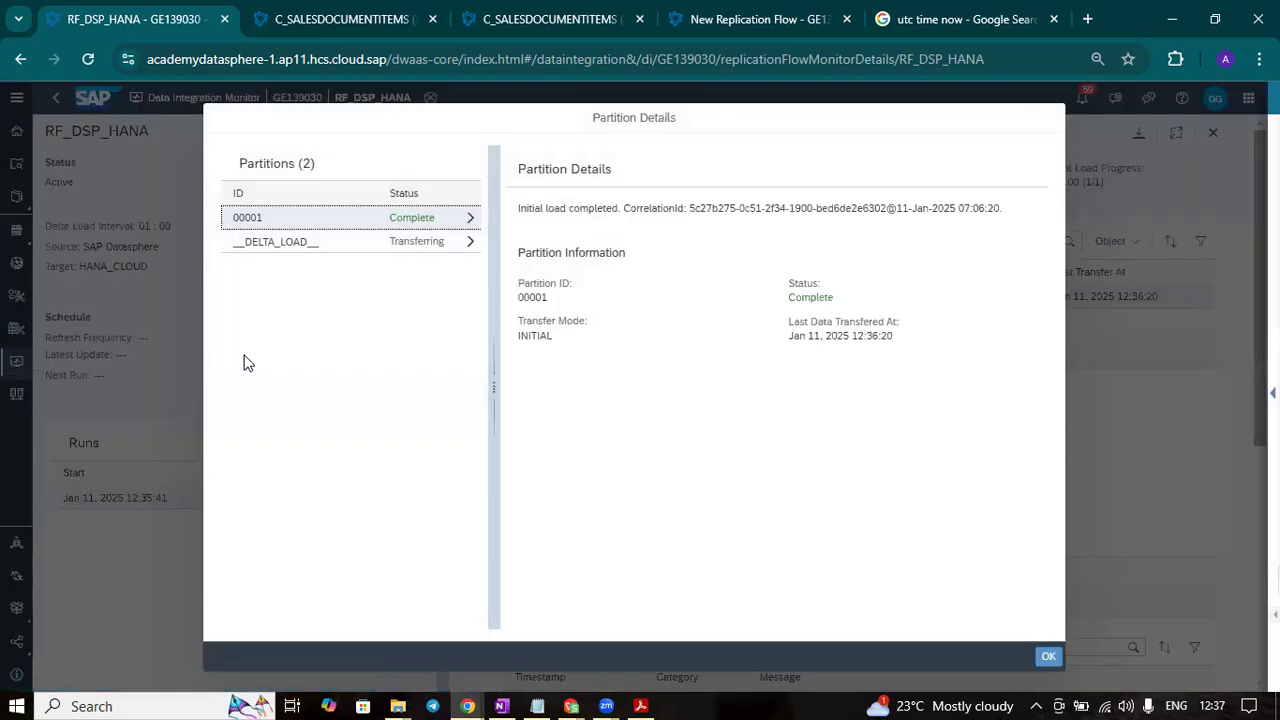
pyautogui.click(423, 242)
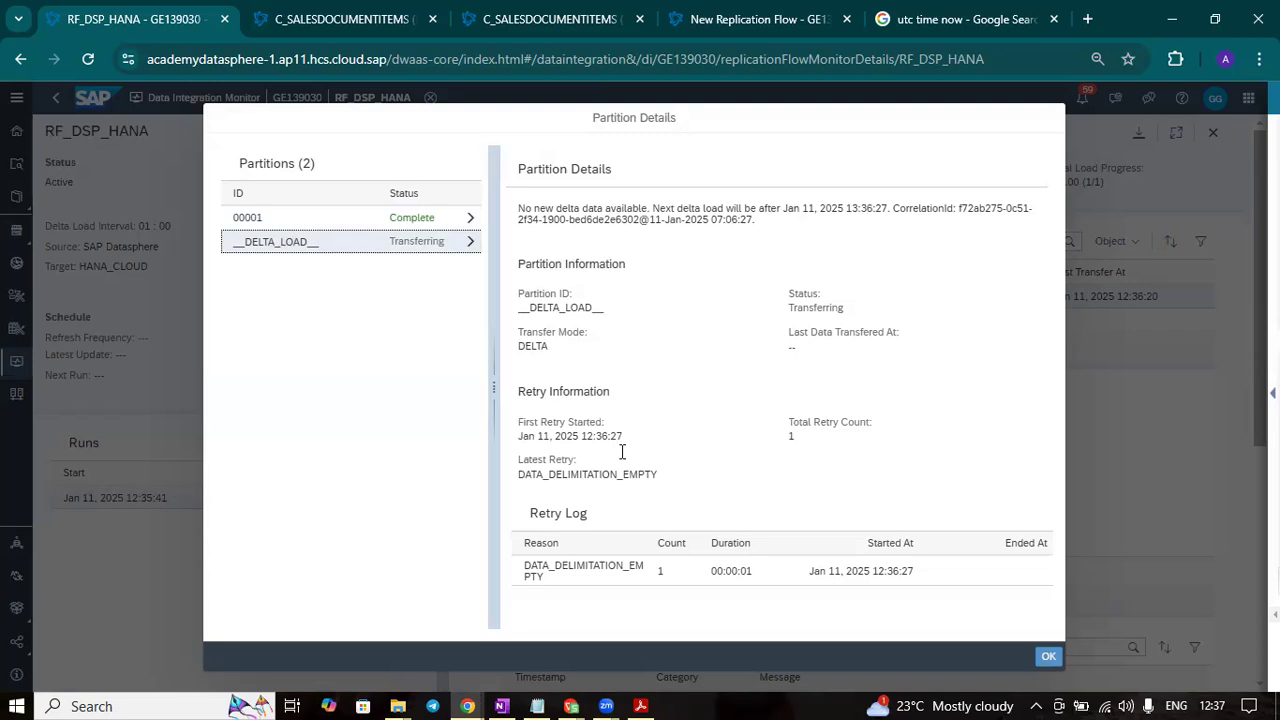
pyautogui.click(1047, 659)
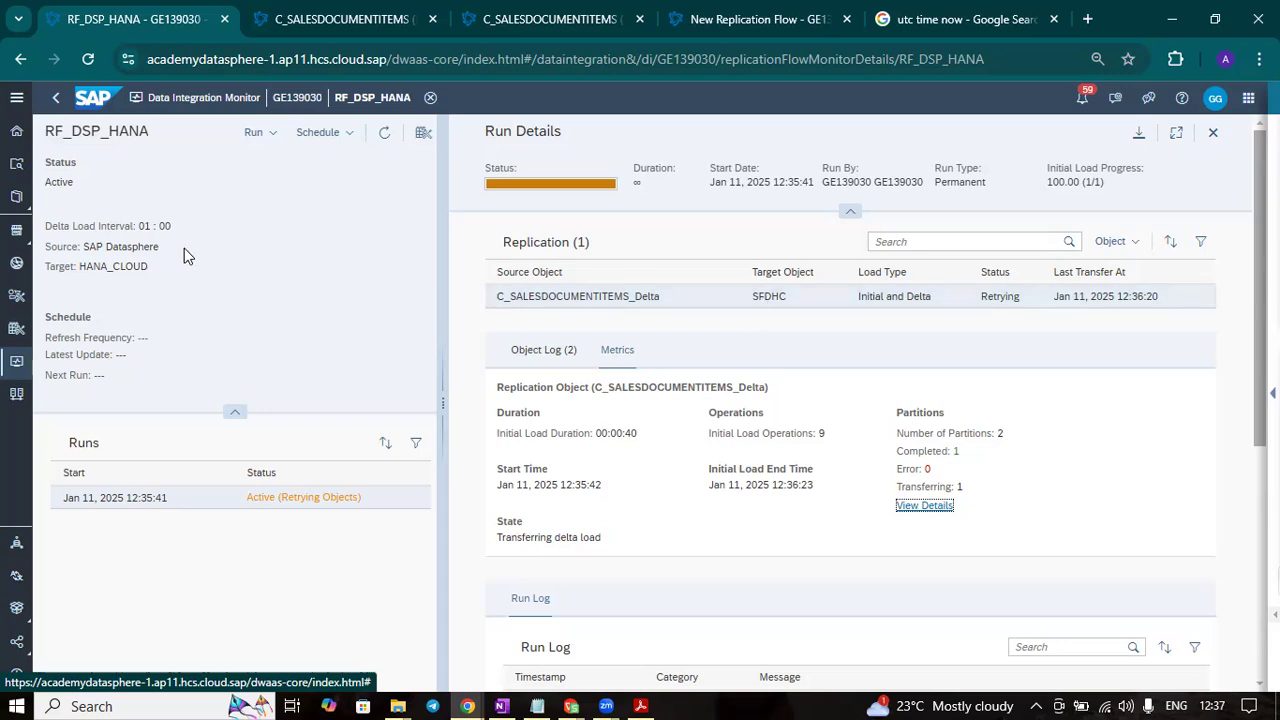
pyautogui.click(57, 104)
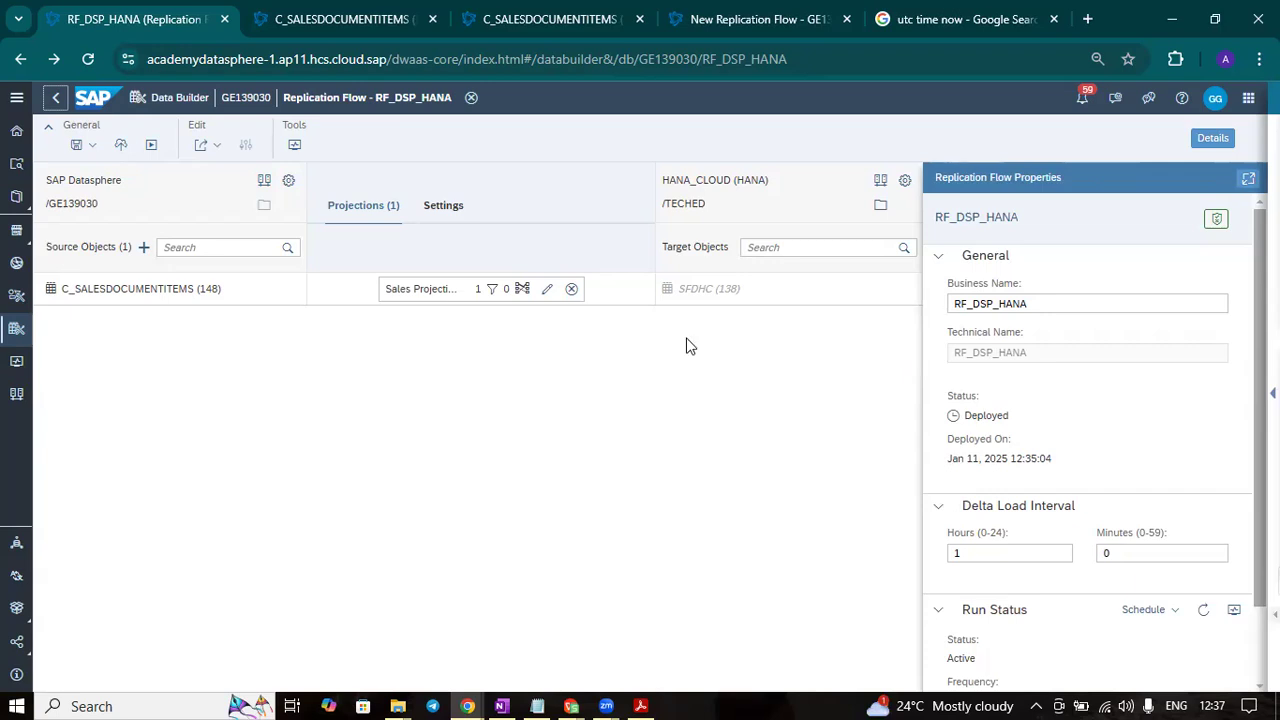
pyautogui.click(264, 180)
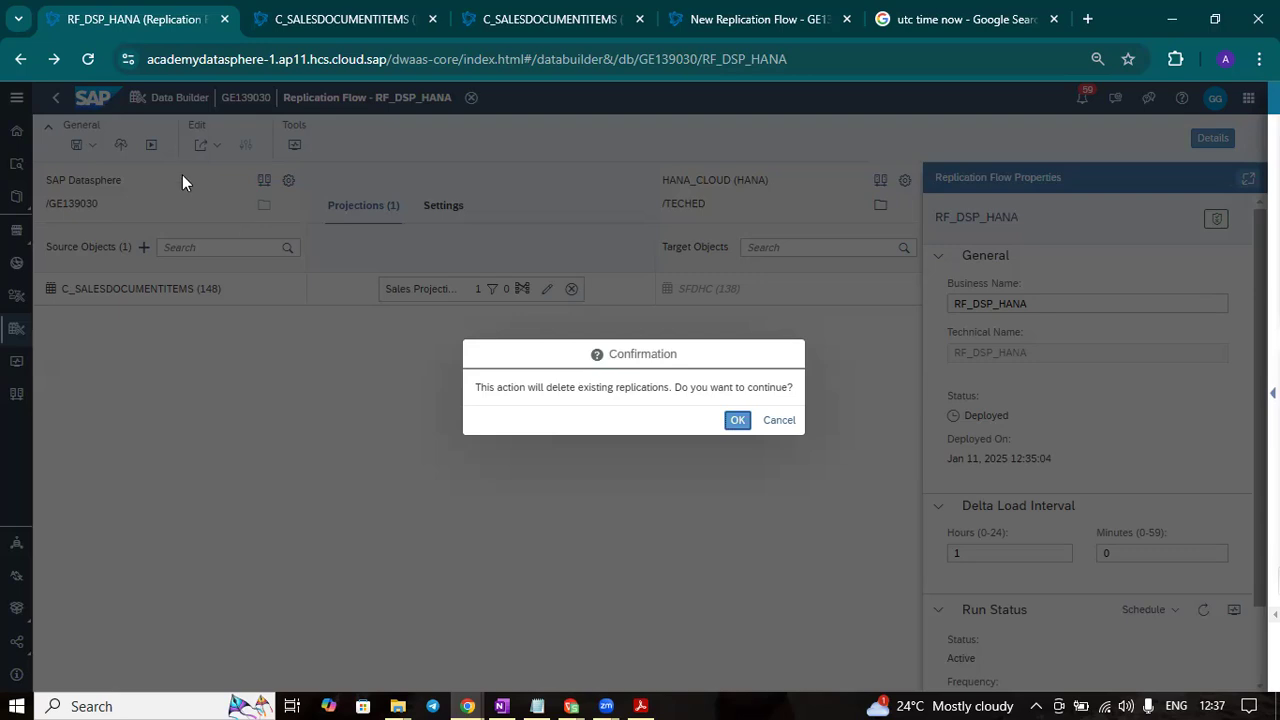
pyautogui.click(737, 420)
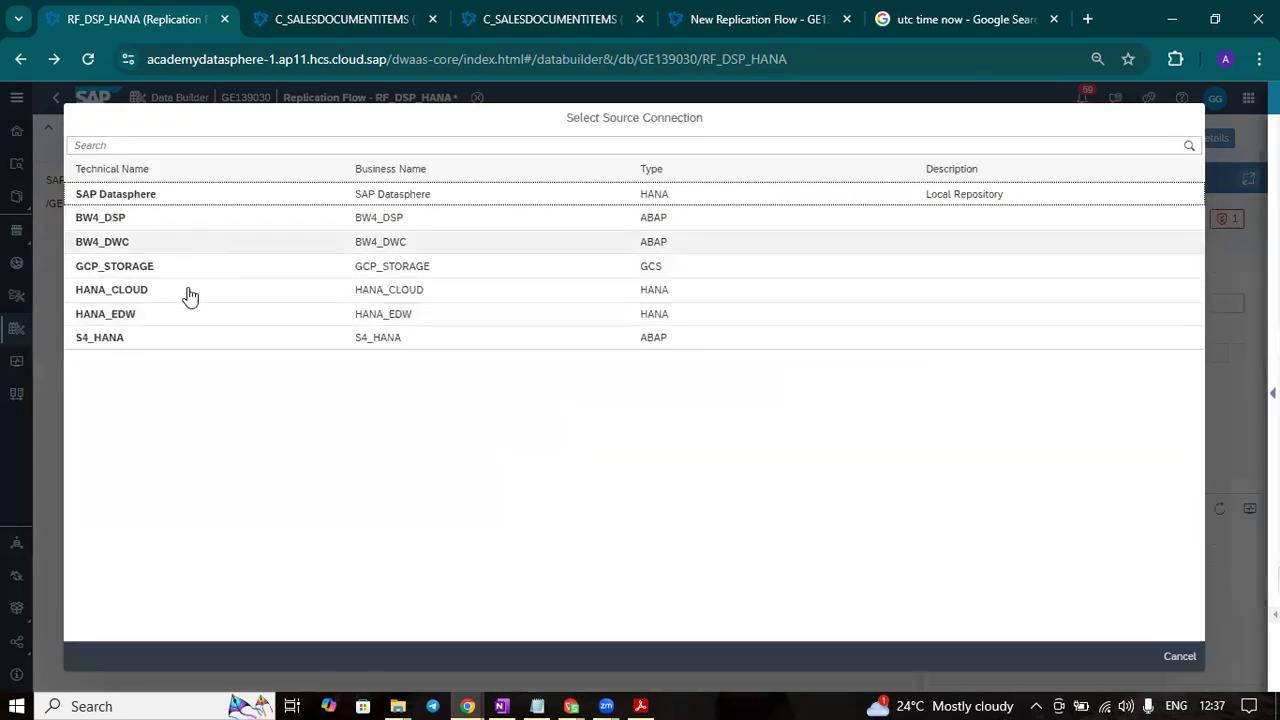
pyautogui.click(190, 290)
pyautogui.click(264, 205)
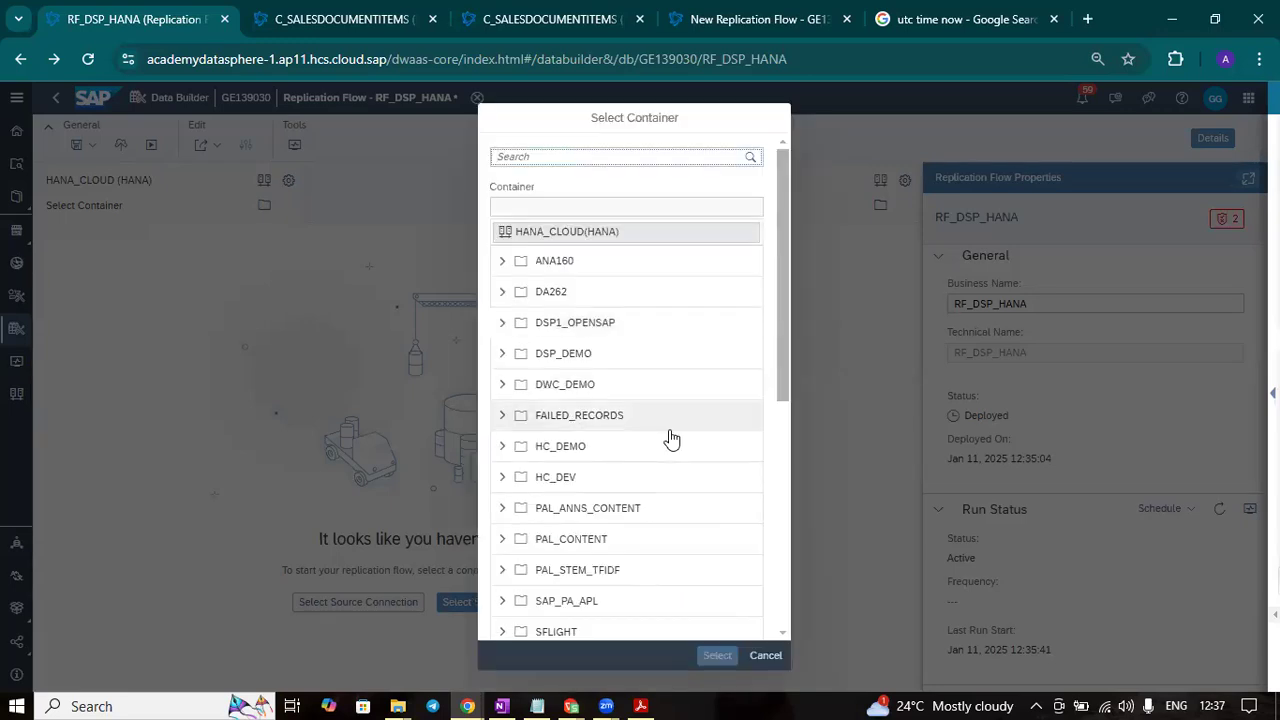
pyautogui.scroll(-3, 670, 440)
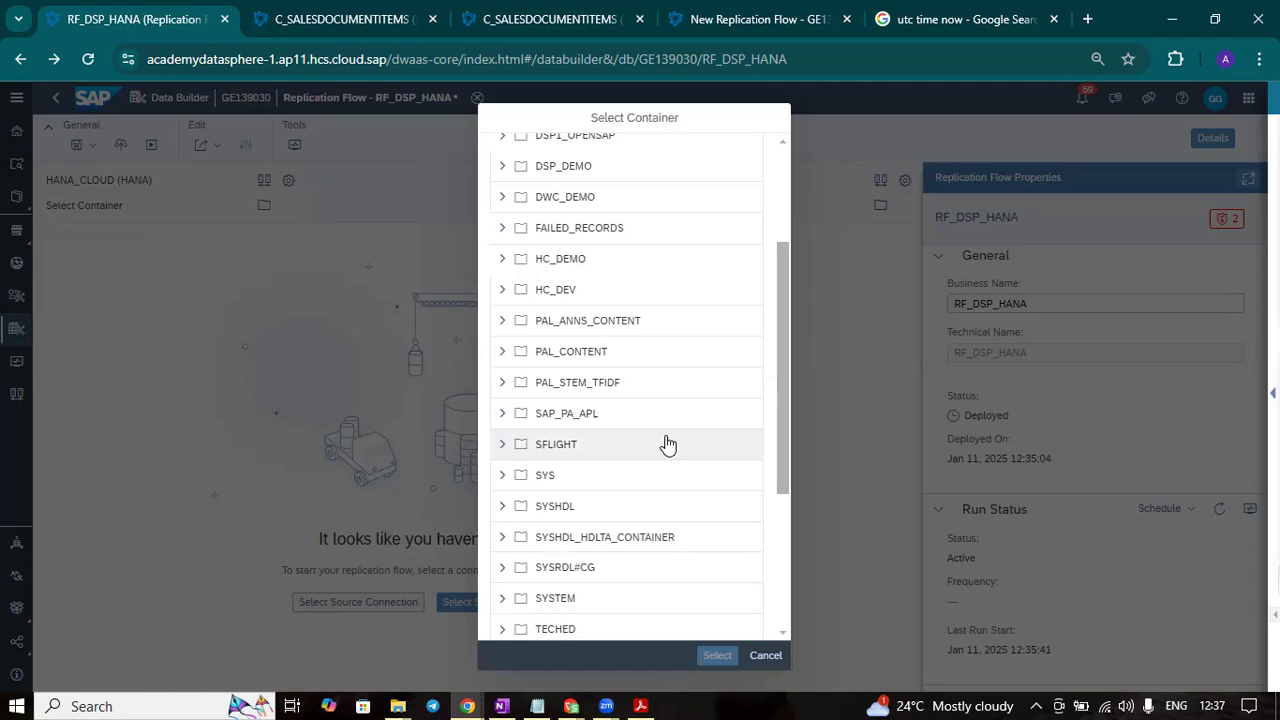
pyautogui.scroll(-2, 668, 444)
pyautogui.click(620, 535)
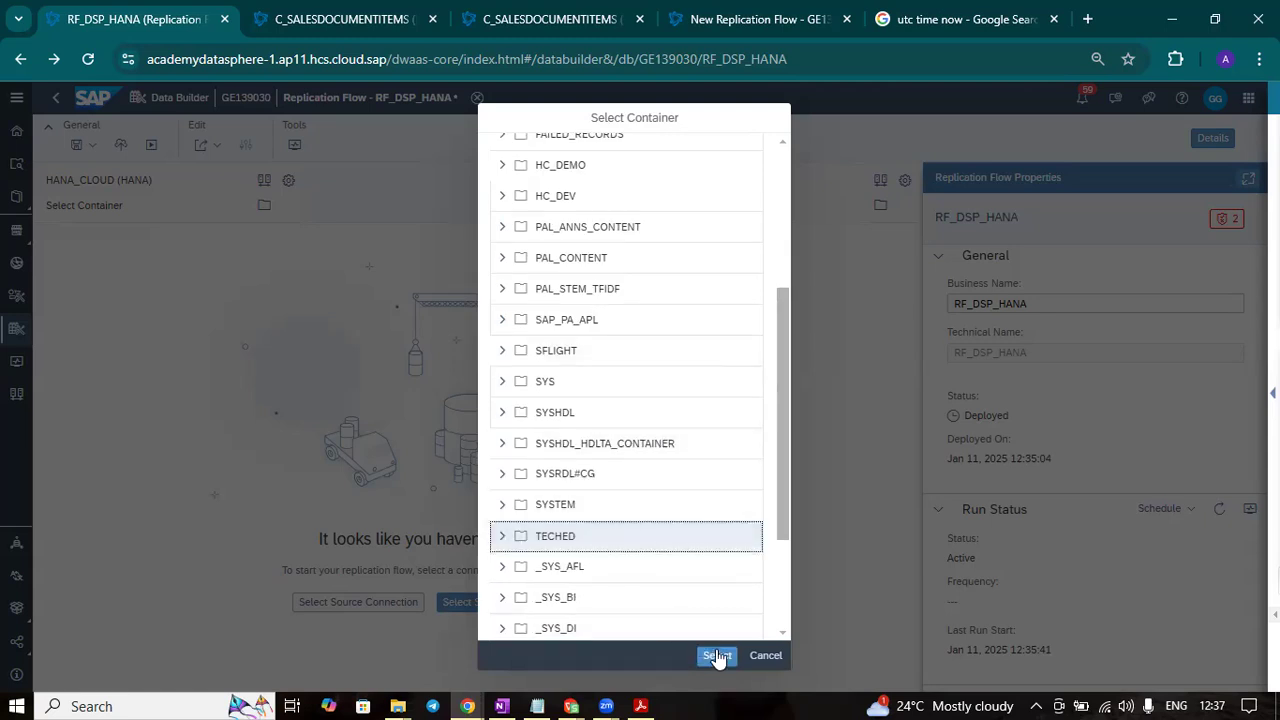
pyautogui.click(717, 656)
pyautogui.click(640, 605)
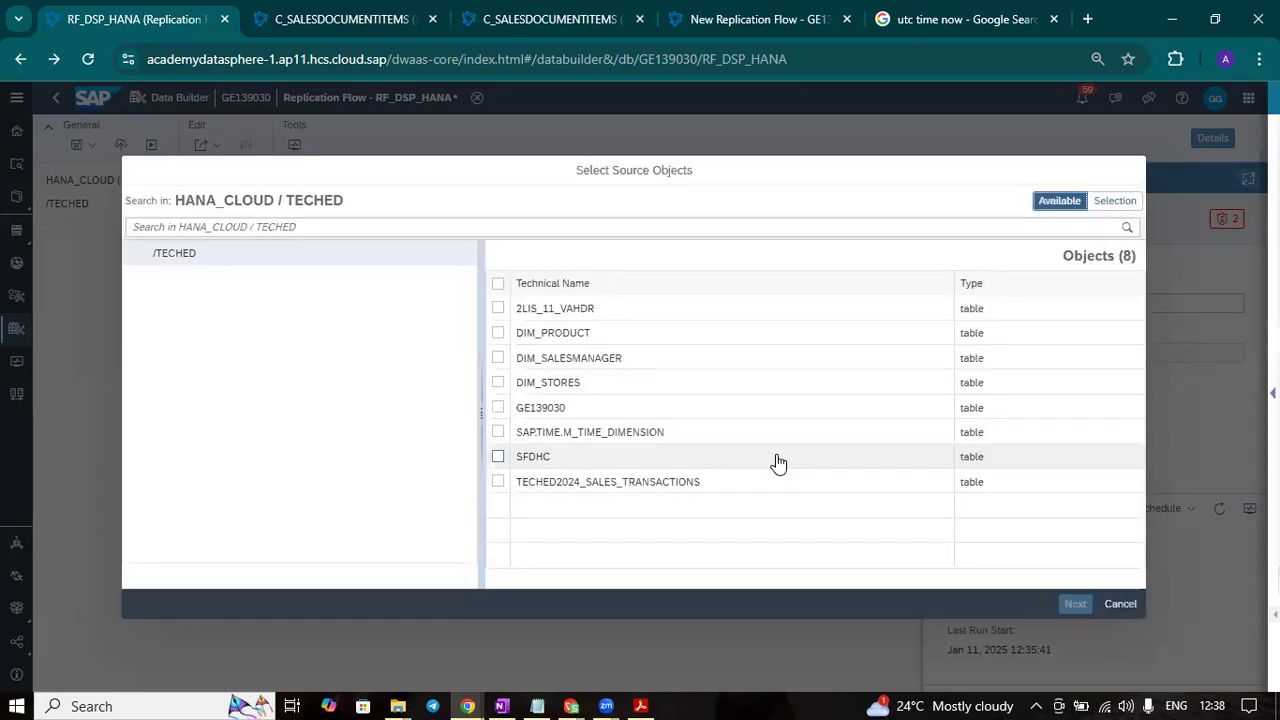
pyautogui.click(498, 456)
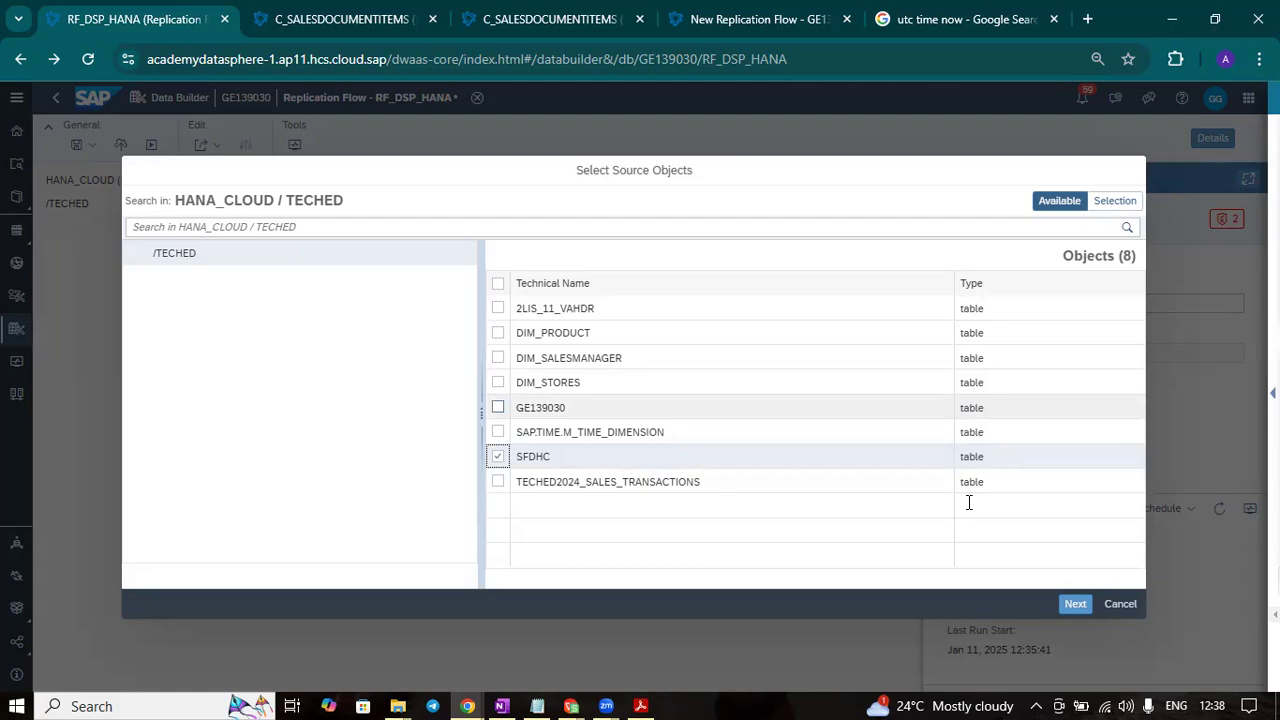
pyautogui.click(1120, 604)
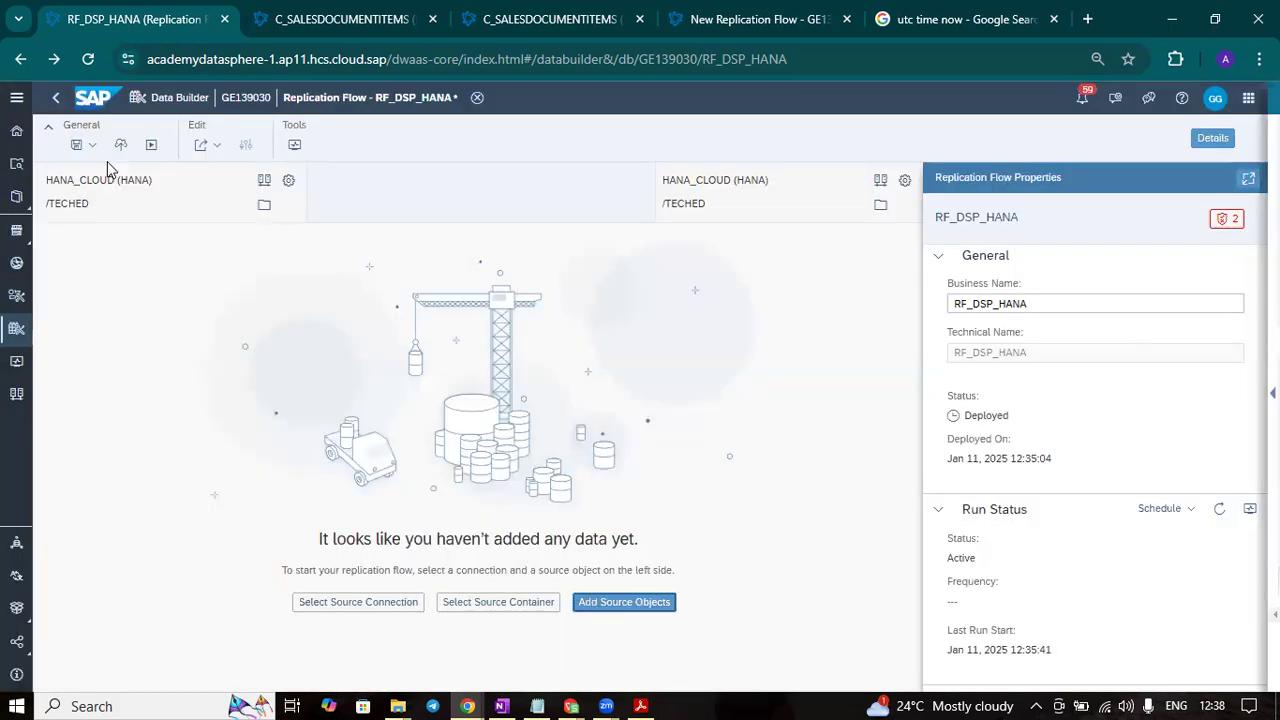
# Leave RF_DSP_HANA without saving its changes and start a new replication flow in the GITHUB folder
pyautogui.click(54, 99)
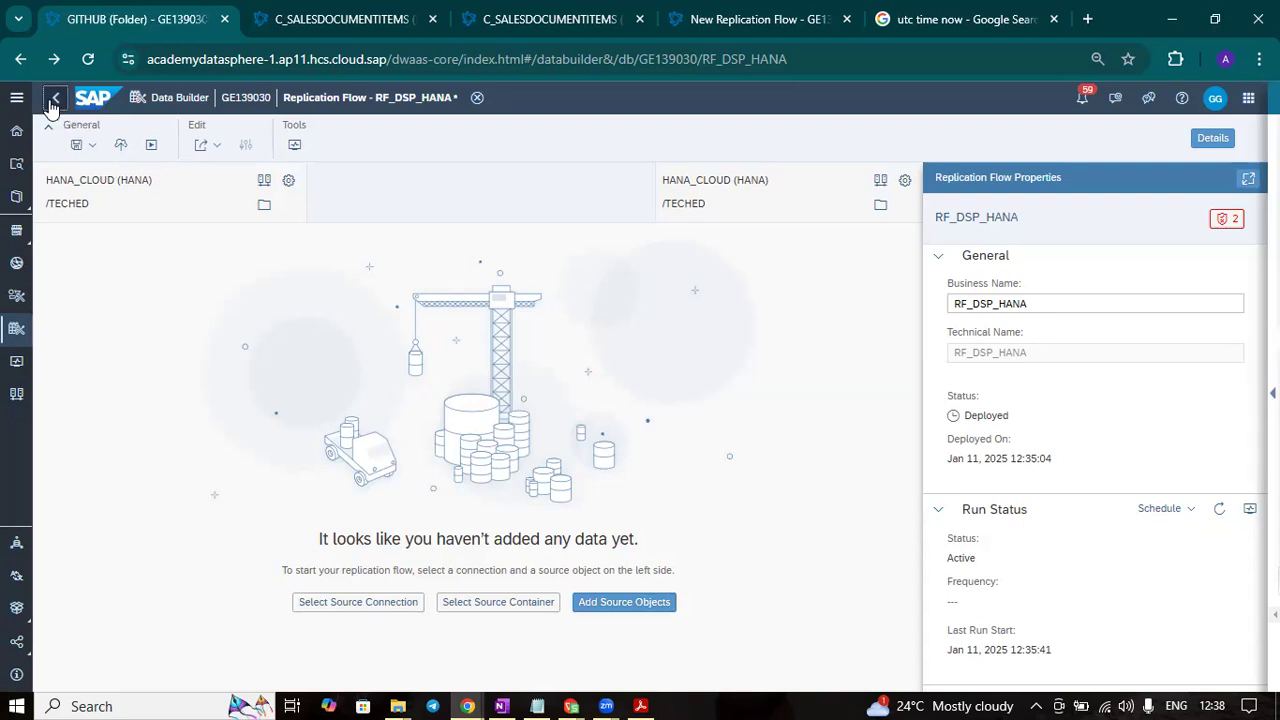
pyautogui.click(733, 421)
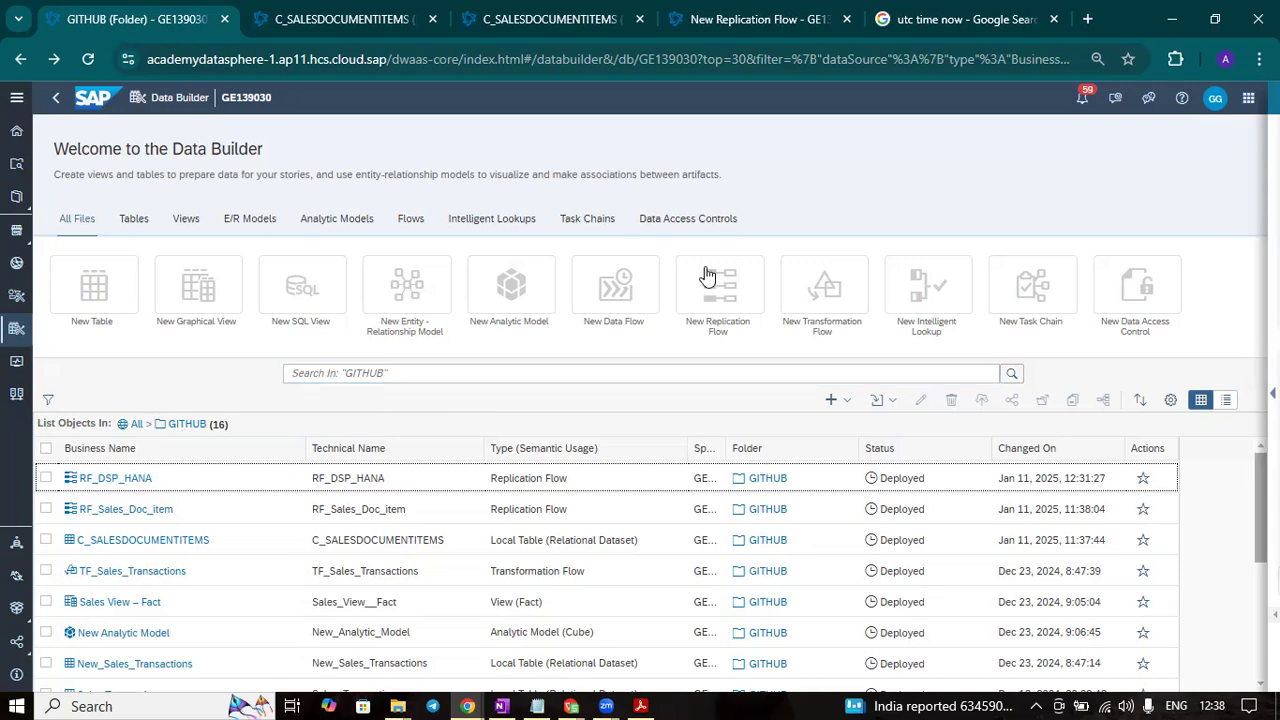
pyautogui.click(740, 306)
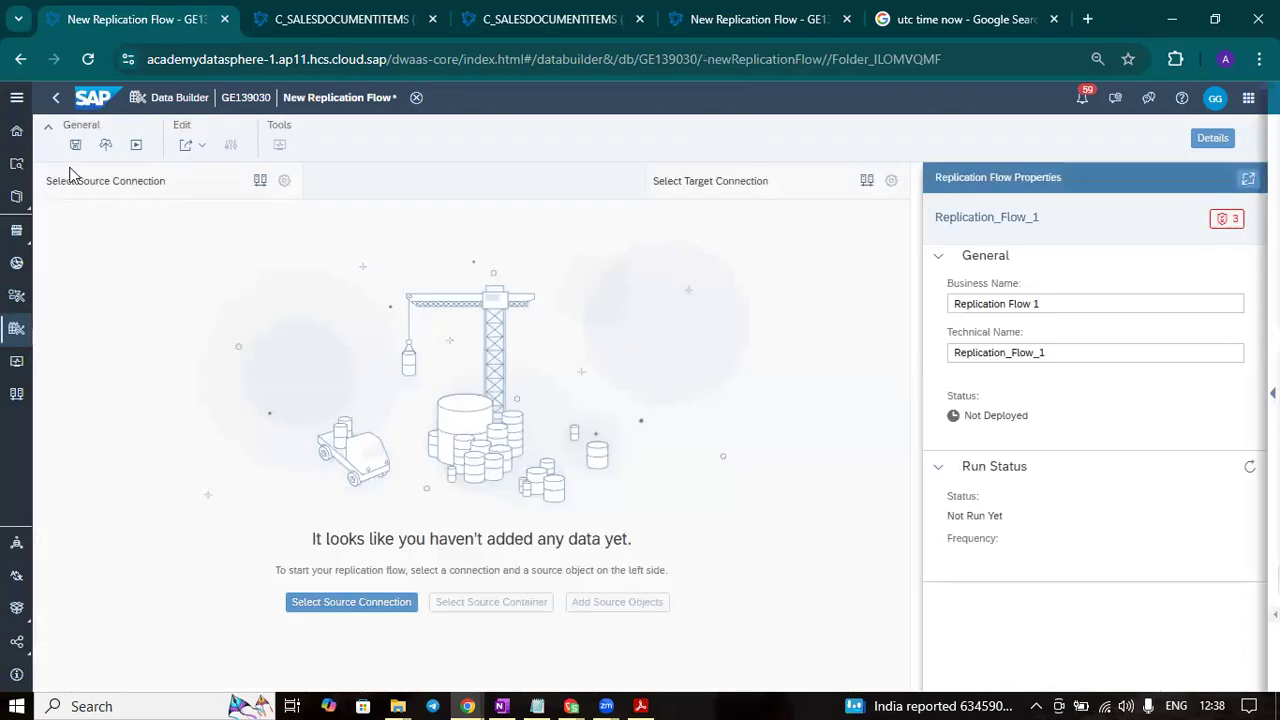
# Set the new replication flow's source connection to HANA_CLOUD with TECHED as the source container
pyautogui.click(366, 604)
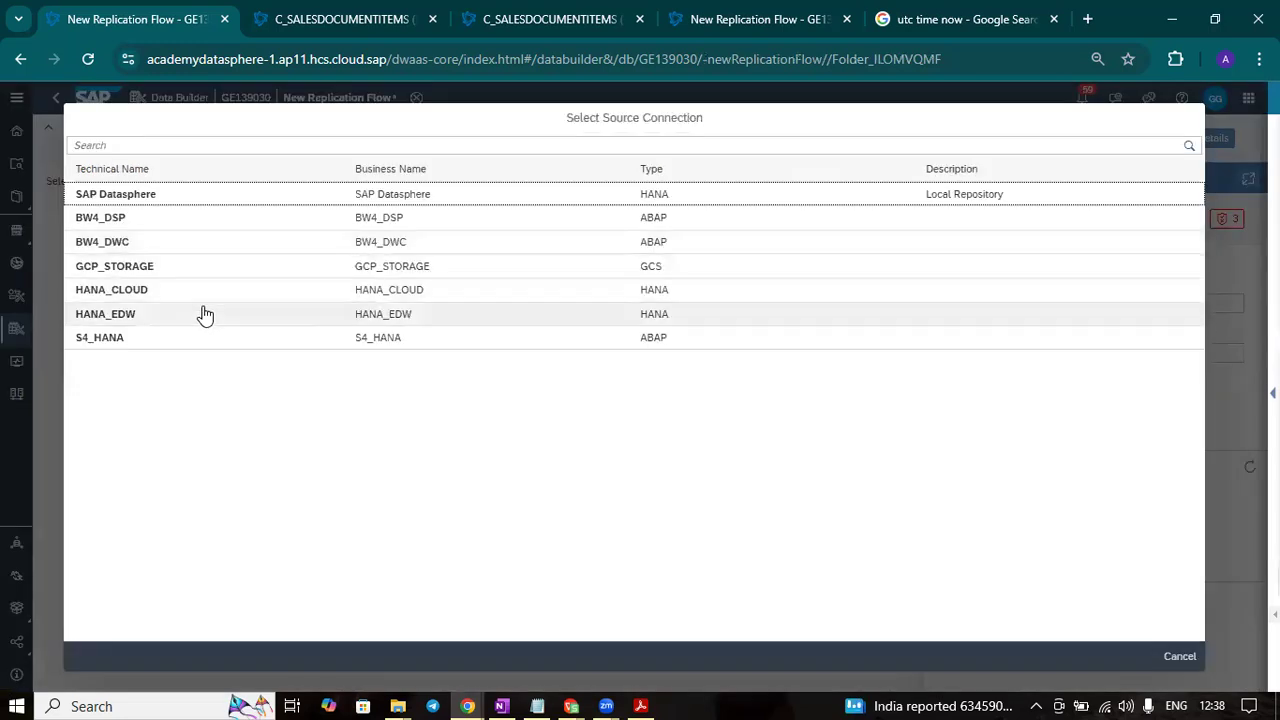
pyautogui.click(199, 298)
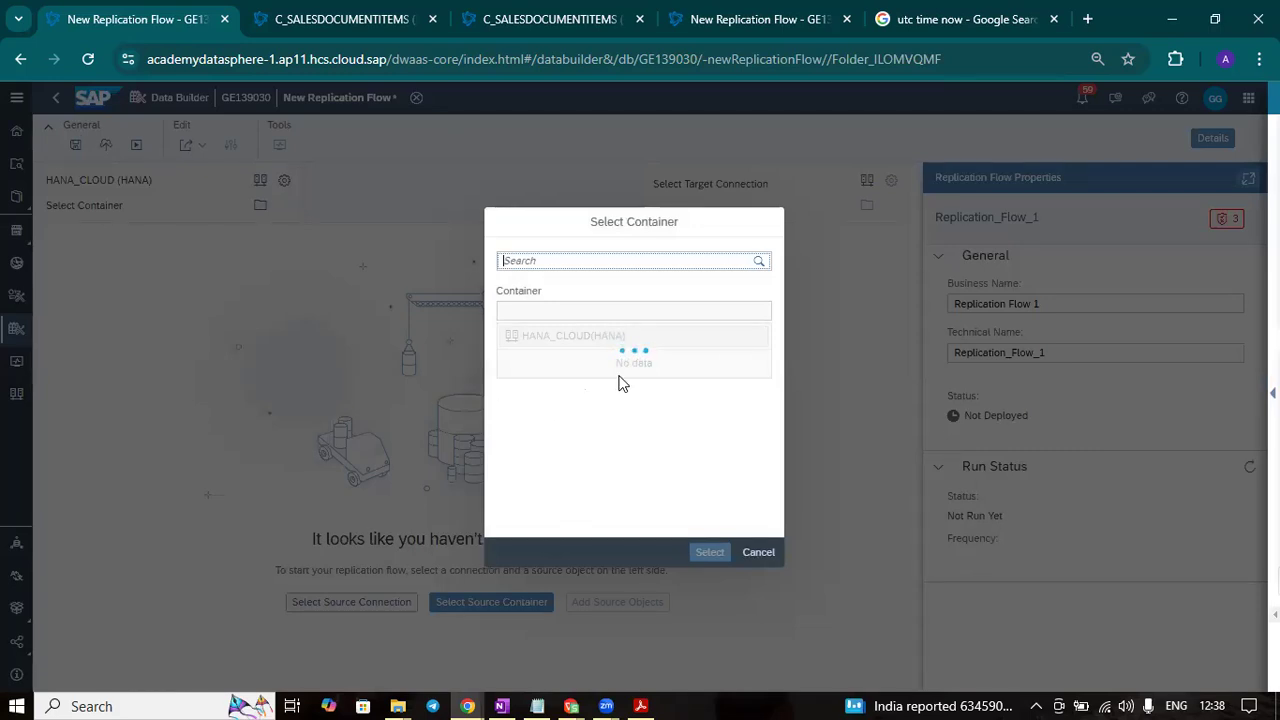
pyautogui.scroll(-5, 620, 384)
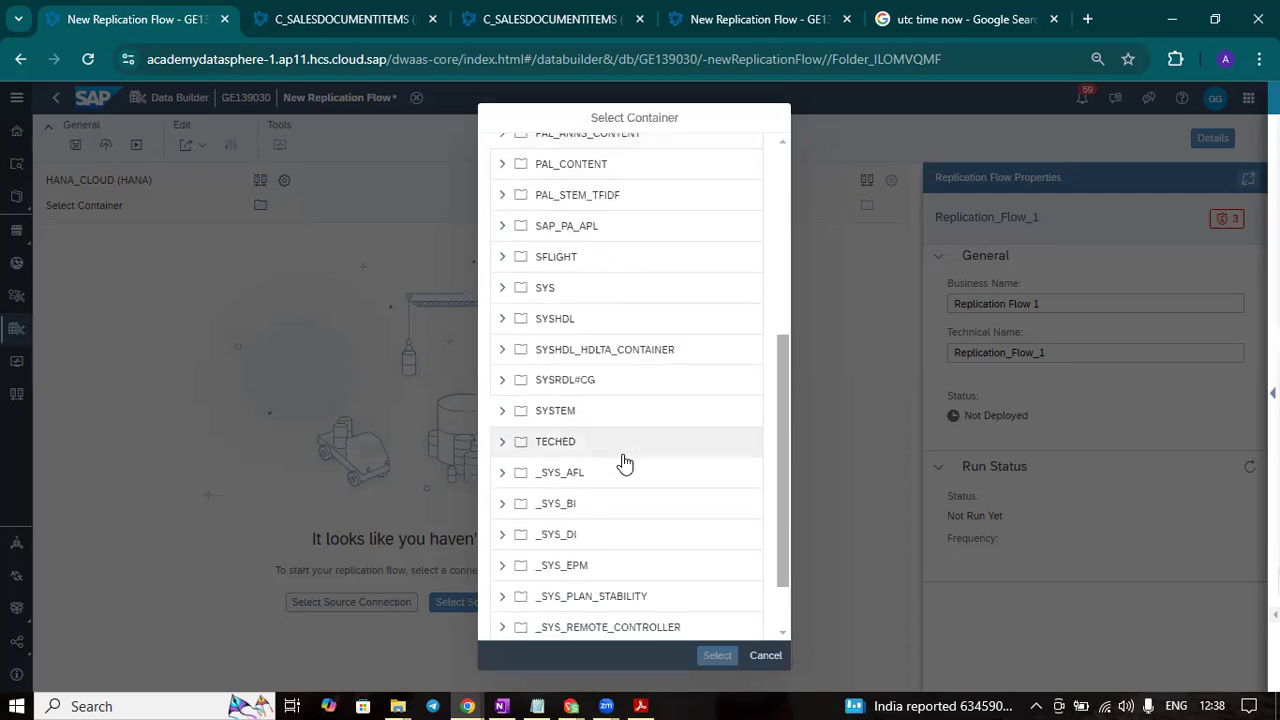
pyautogui.scroll(-1, 624, 463)
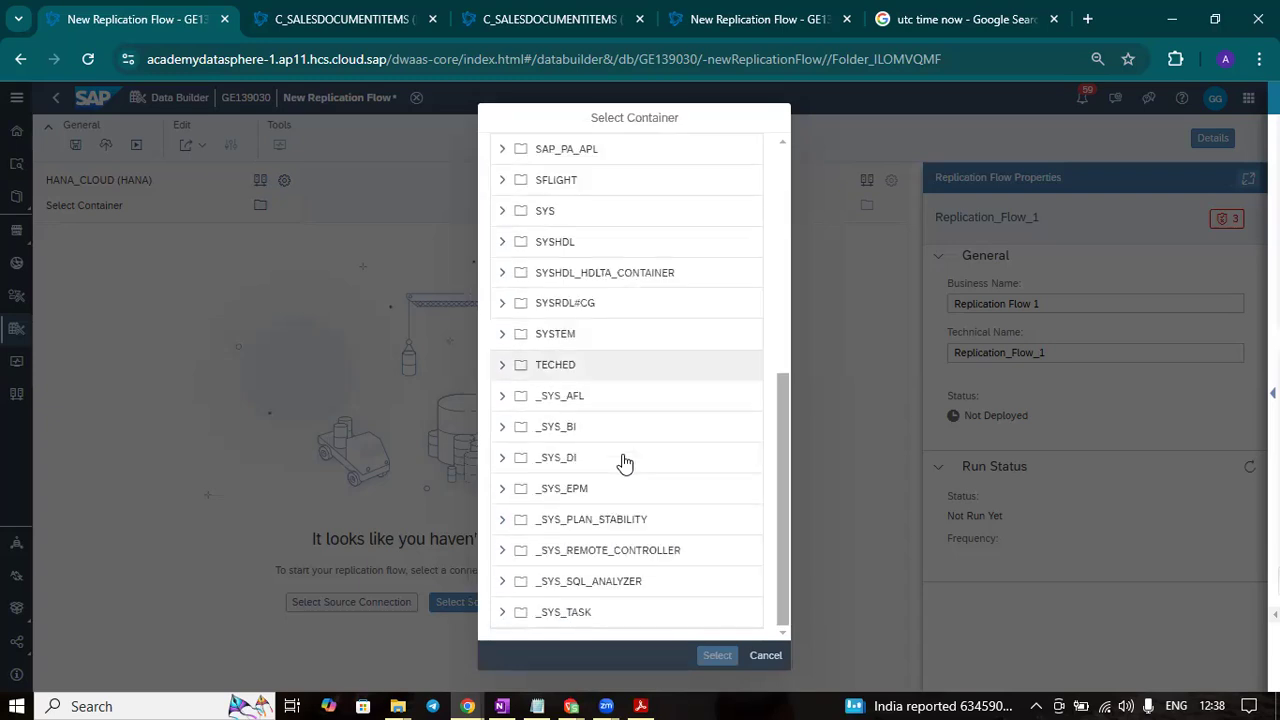
pyautogui.click(600, 366)
pyautogui.click(717, 655)
# Add the SFDHC table from HANA_CLOUD's TECHED container as the replication flow's source object
pyautogui.click(620, 604)
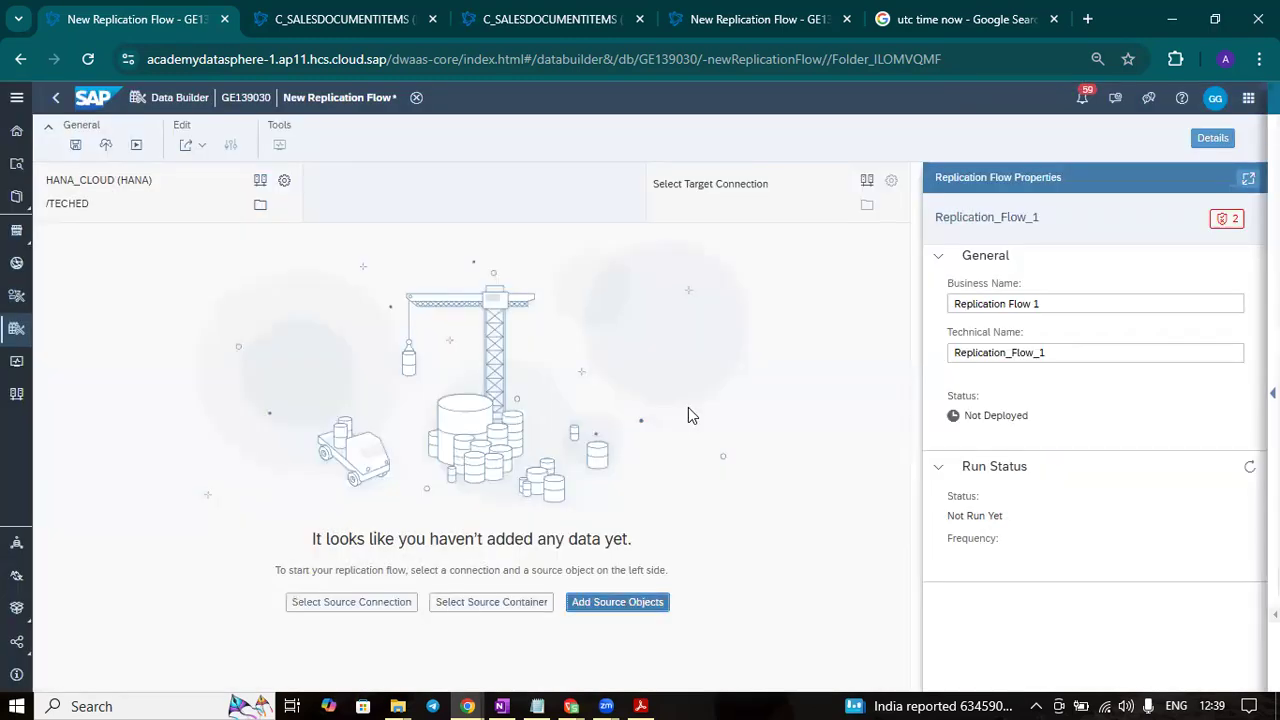
pyautogui.click(193, 255)
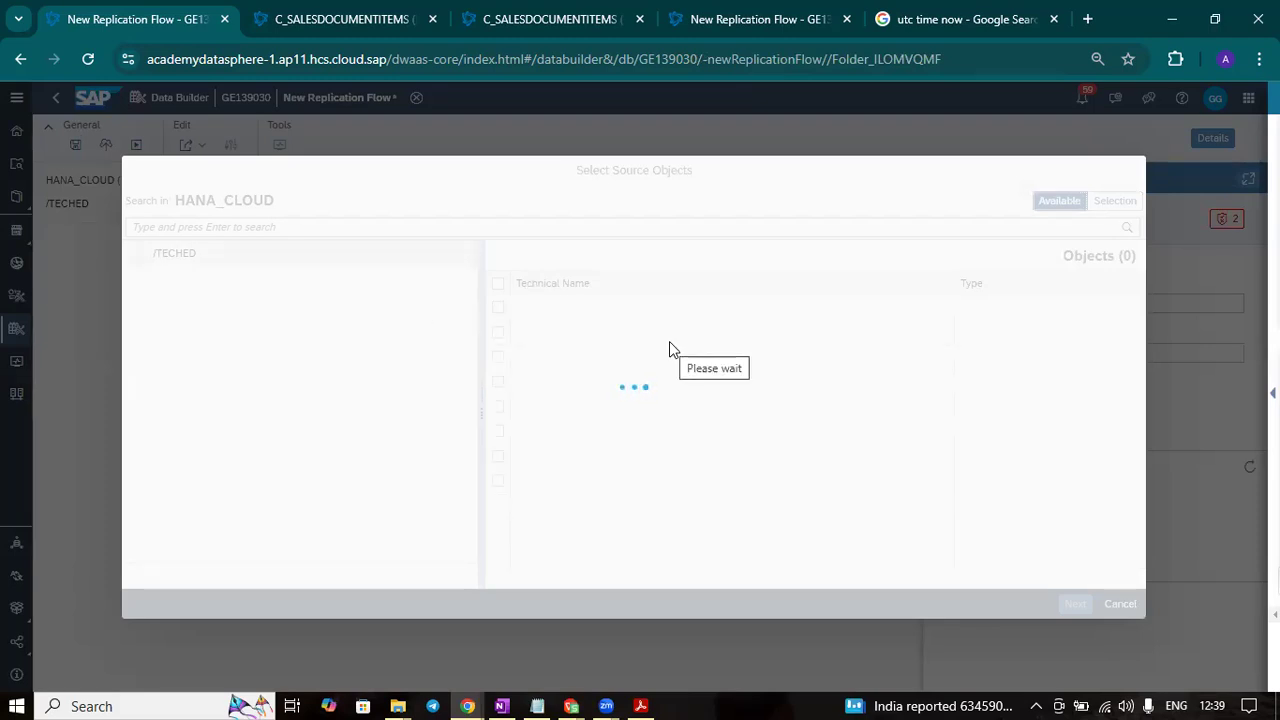
pyautogui.click(558, 455)
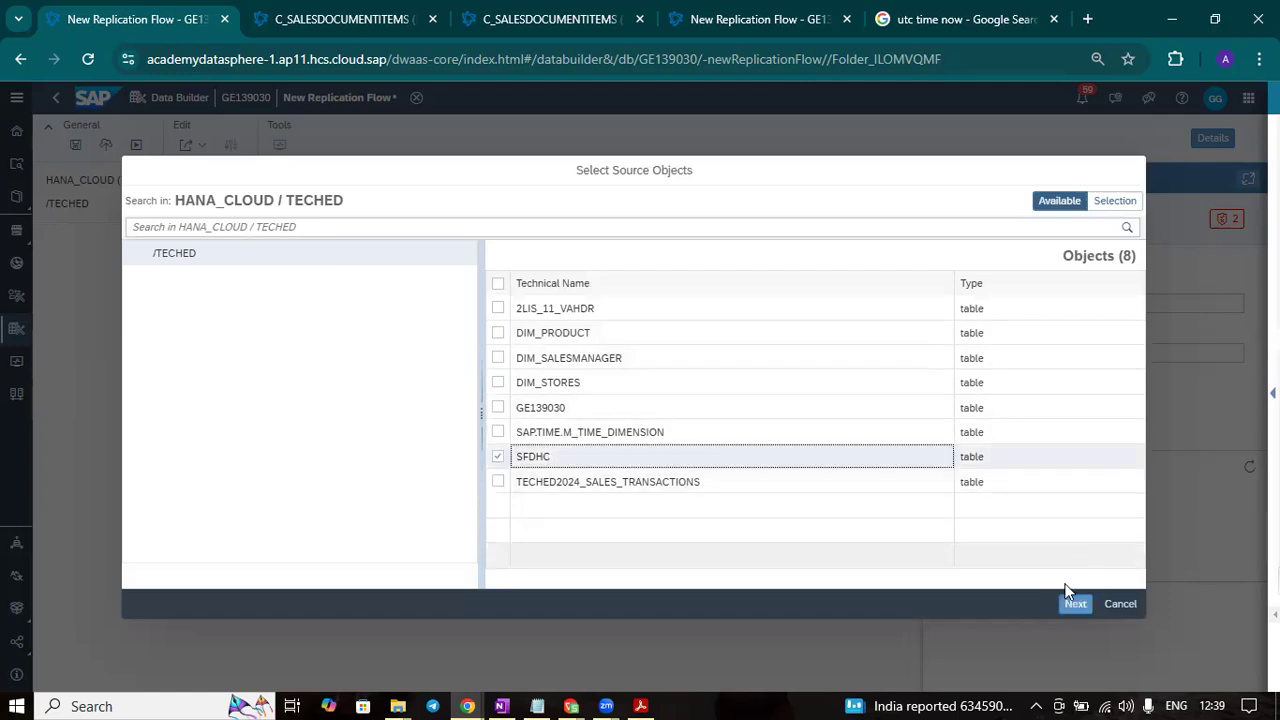
pyautogui.click(1060, 604)
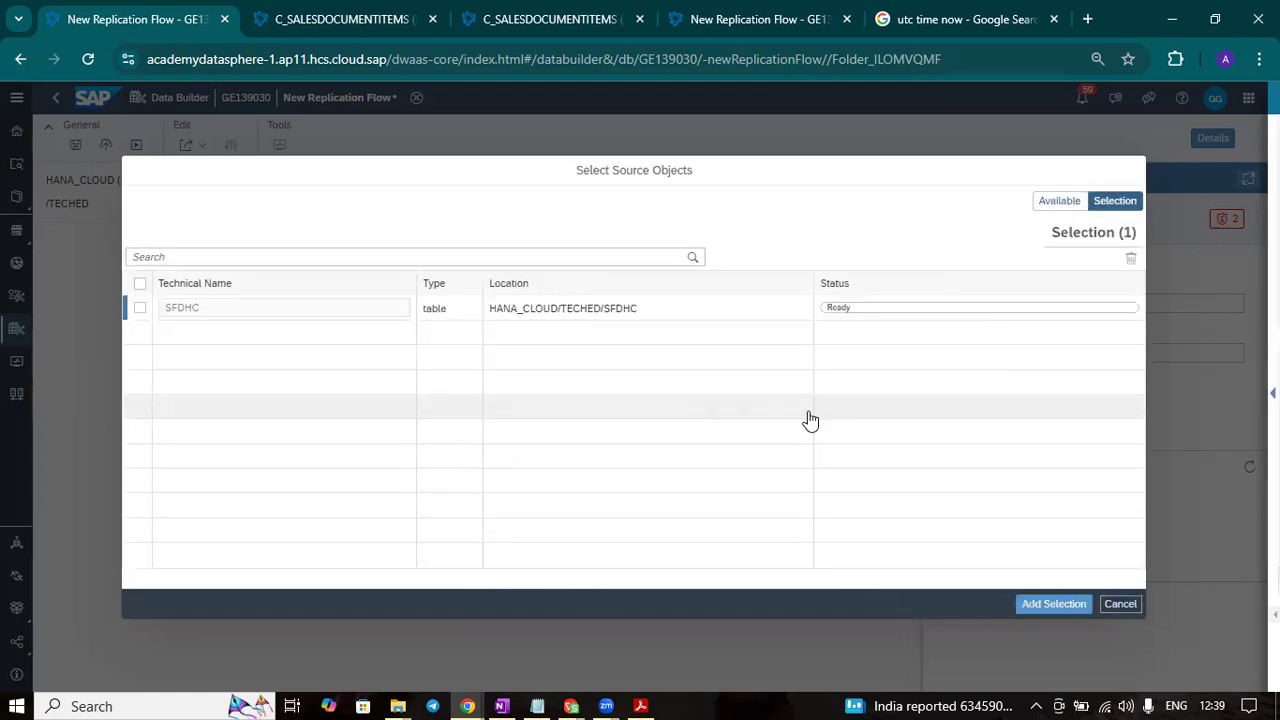
pyautogui.click(1055, 604)
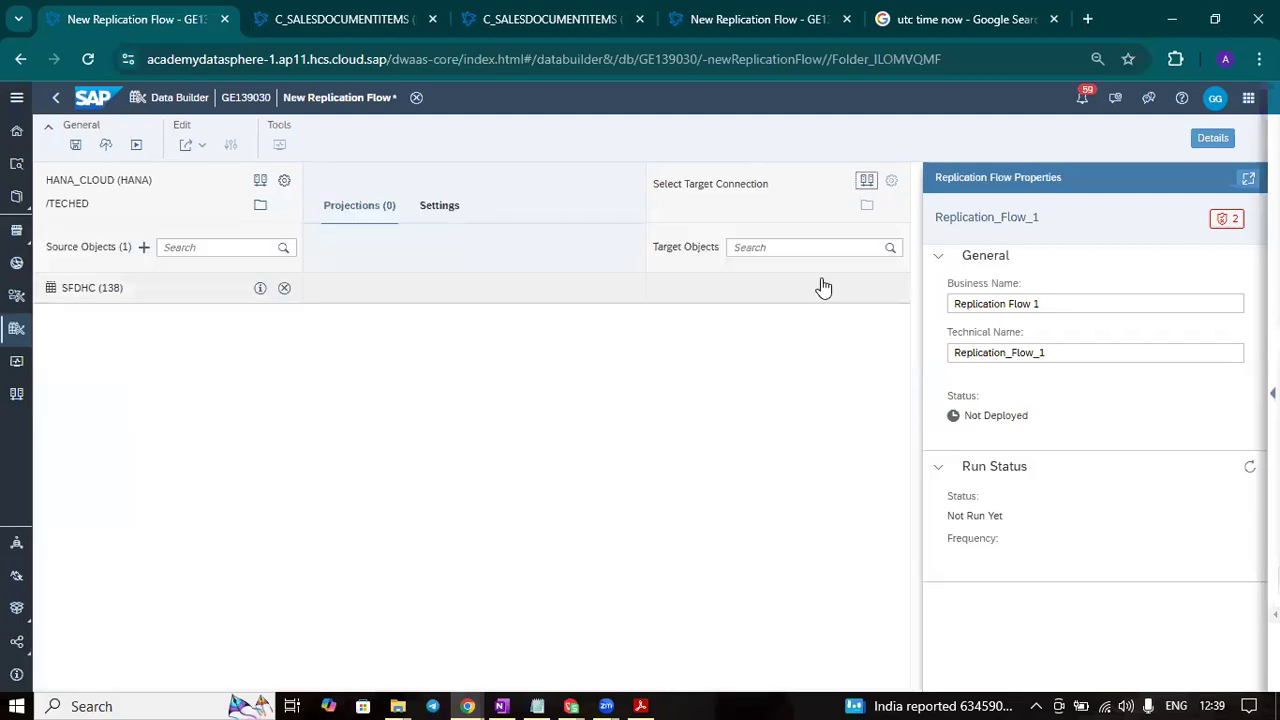
# Set the new replication flow's target connection to SAP Datasphere
pyautogui.click(864, 185)
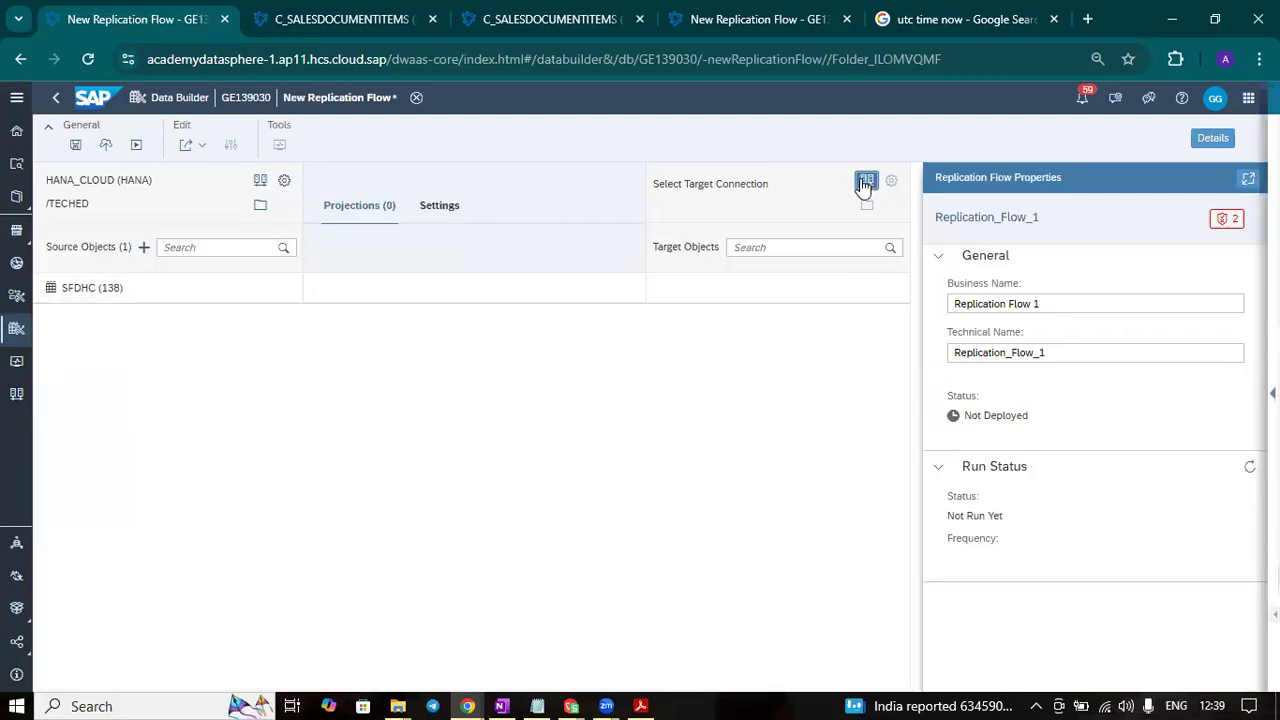
pyautogui.click(290, 197)
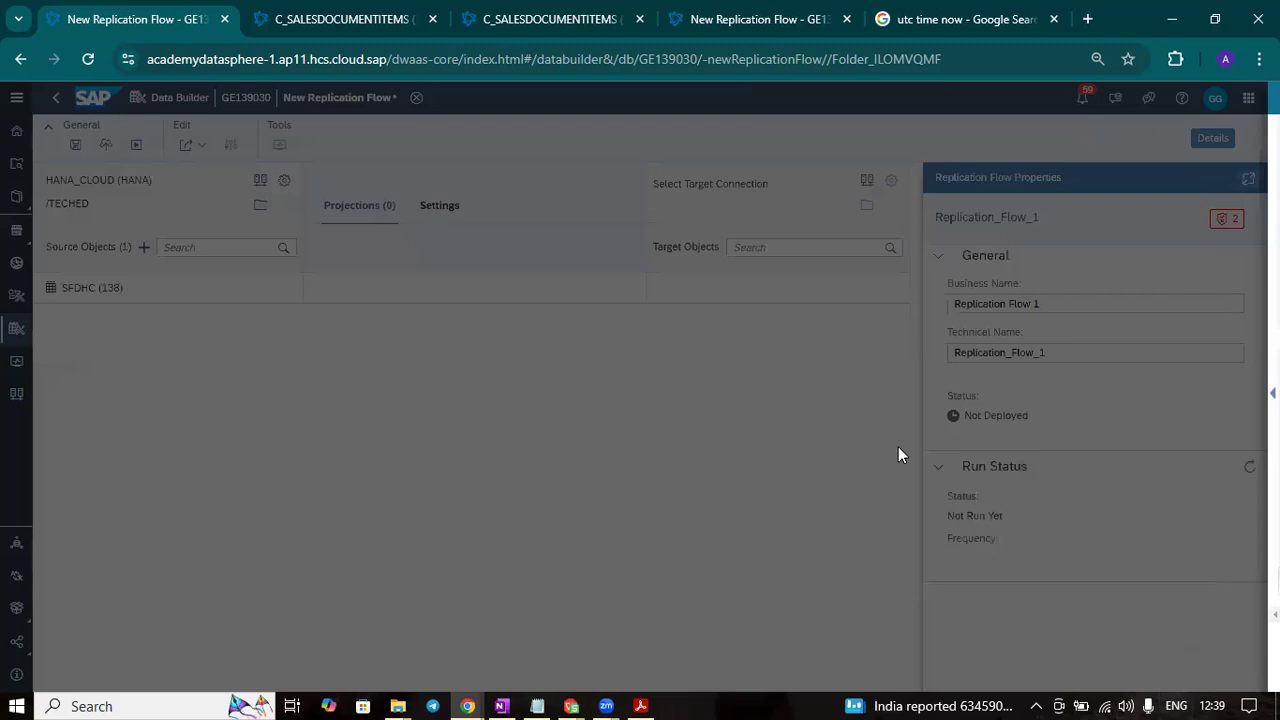
pyautogui.moveTo(885, 293)
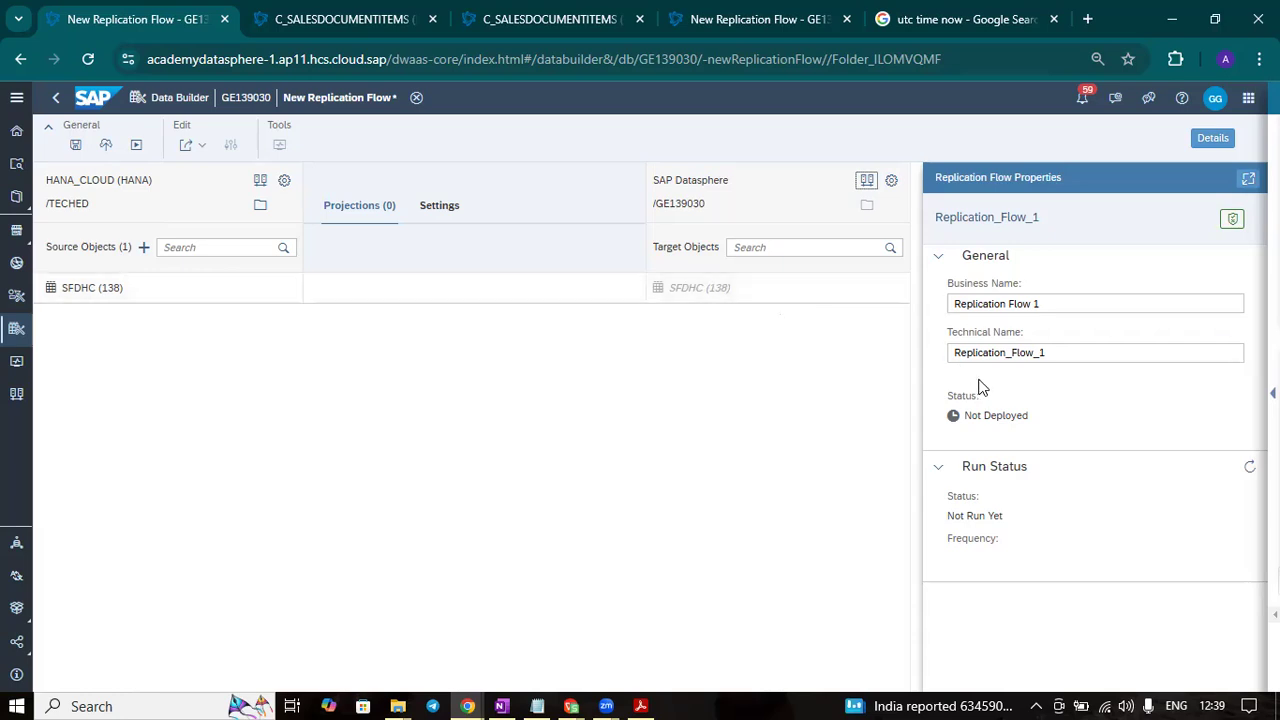
# Enable delta capture for the SFDHC object and review its load settings and target columns
pyautogui.click(443, 293)
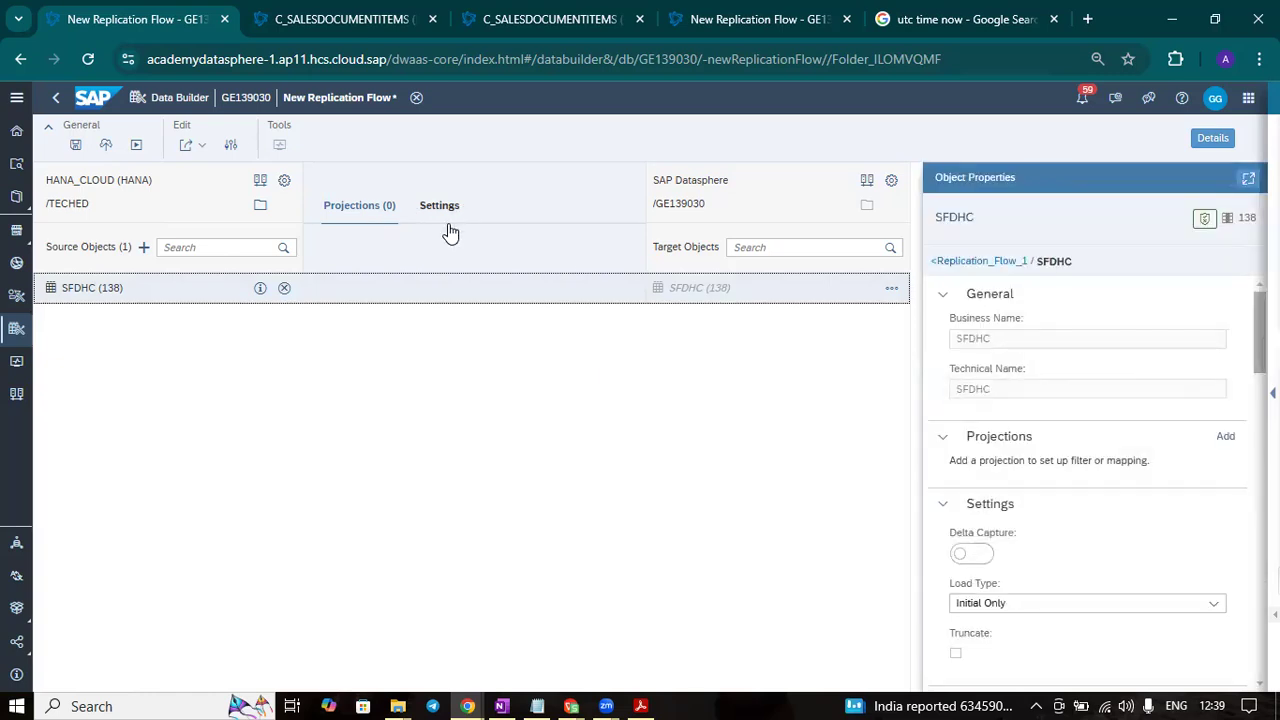
pyautogui.click(972, 555)
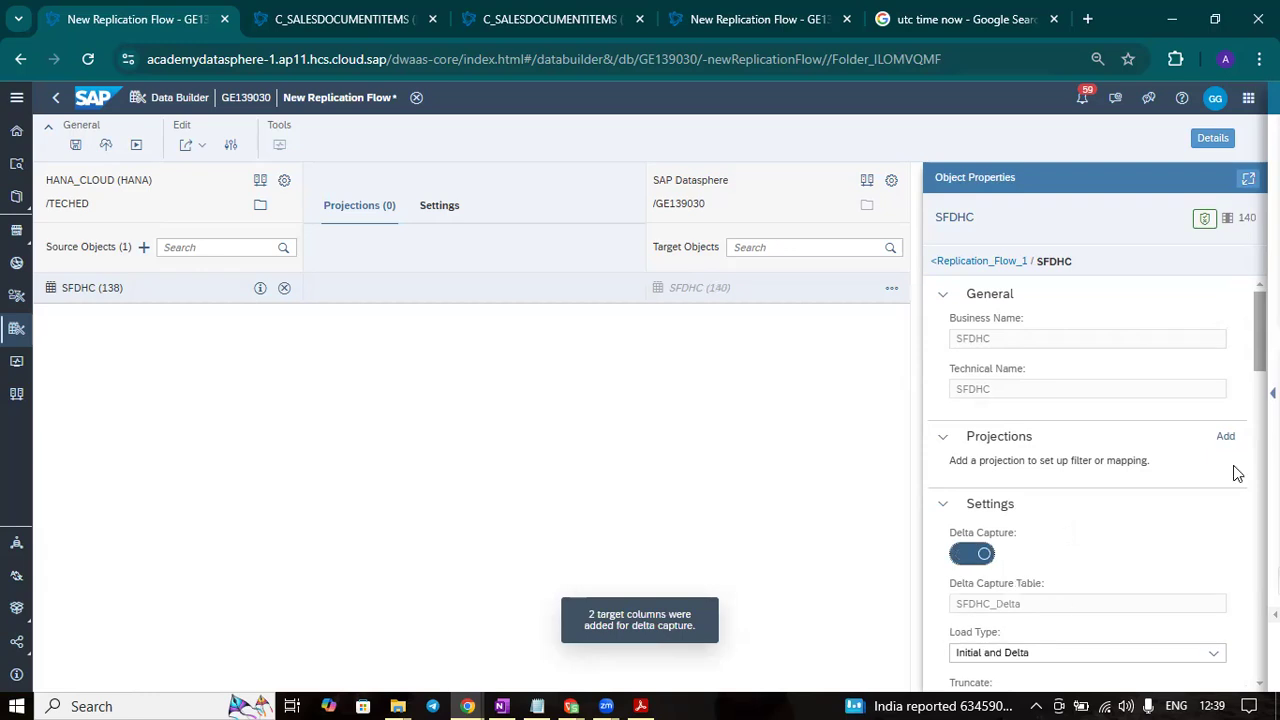
pyautogui.scroll(-3, 1233, 472)
pyautogui.scroll(-3, 1171, 471)
pyautogui.scroll(-3, 1165, 520)
pyautogui.scroll(10, 1158, 563)
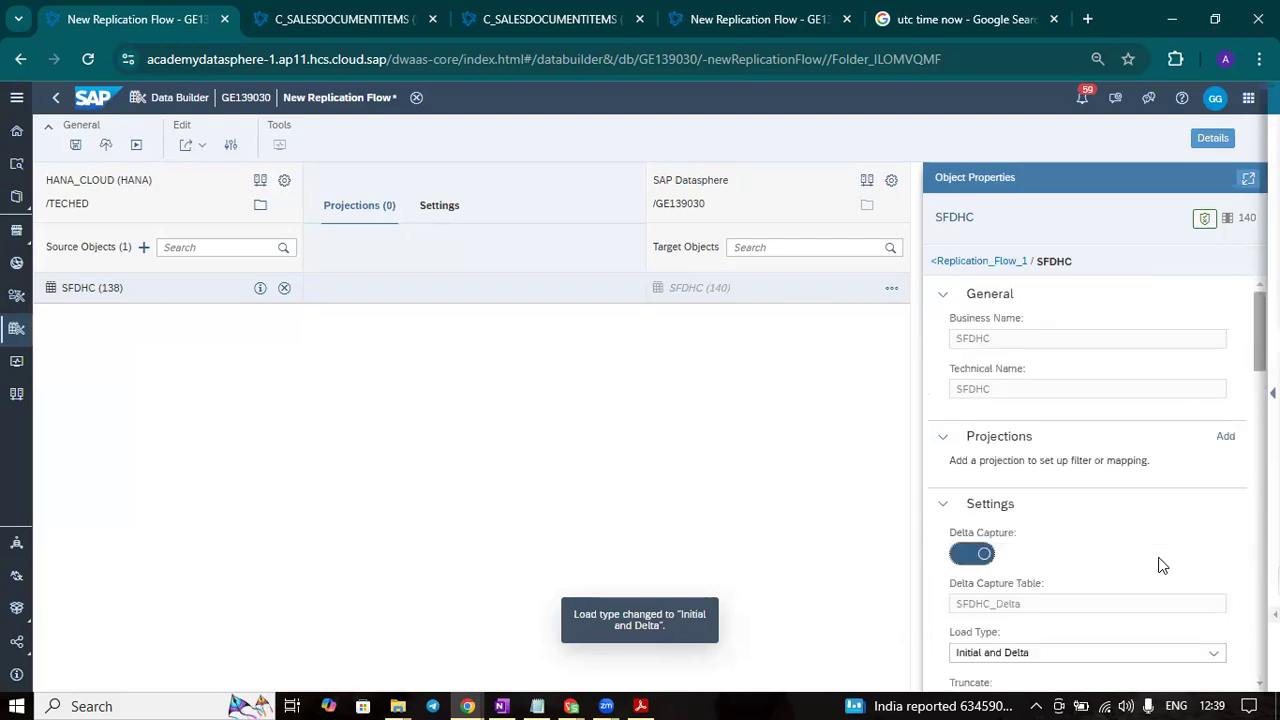
pyautogui.scroll(-10, 1160, 566)
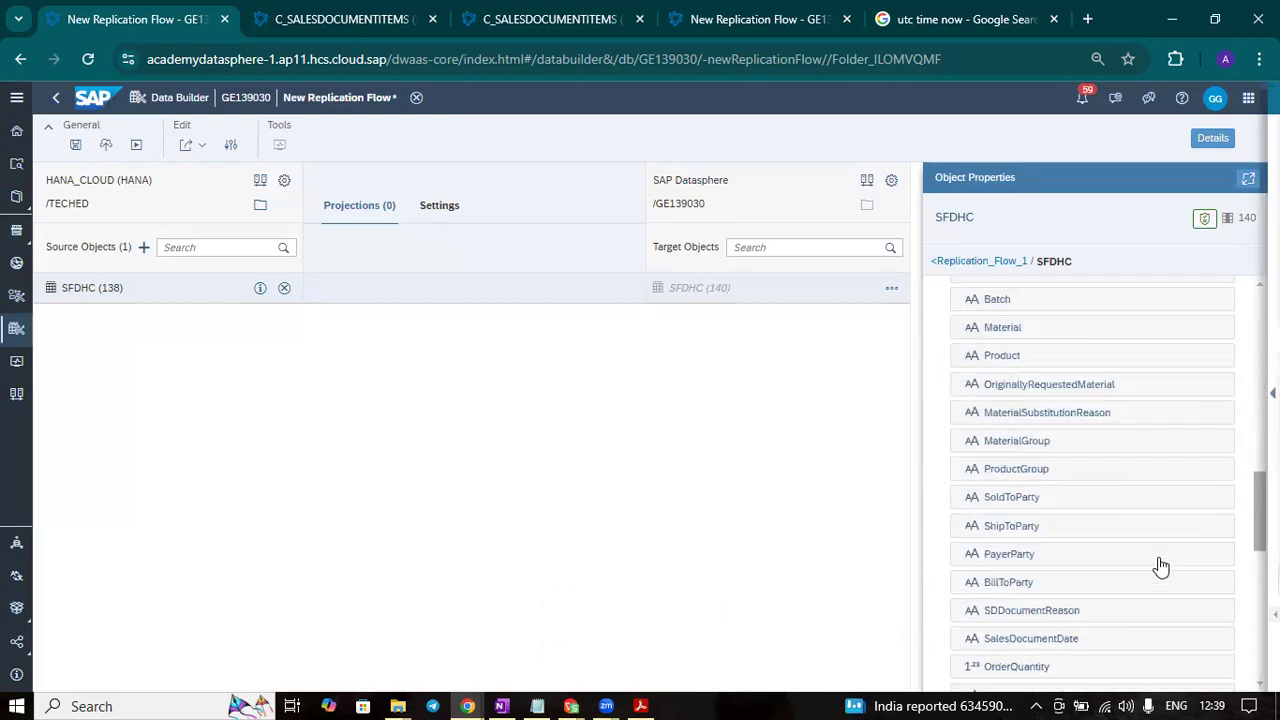
pyautogui.scroll(10, 1158, 564)
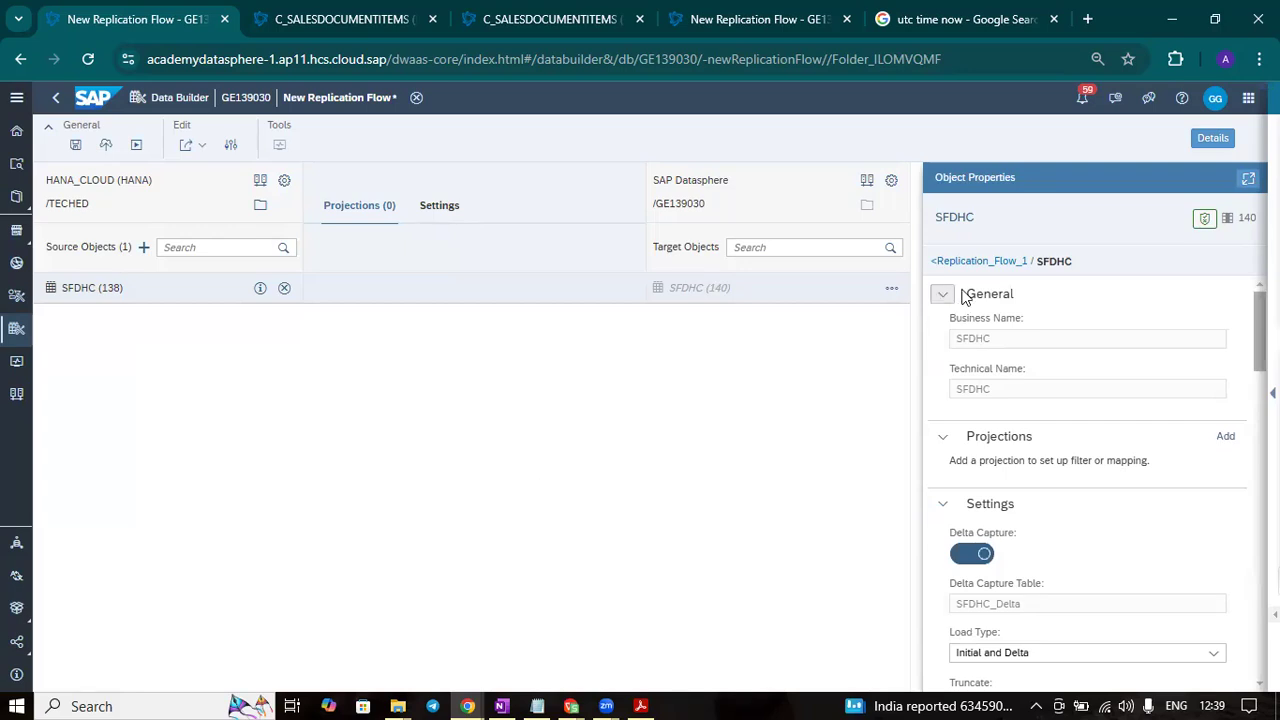
# Set the replication flow's delta load interval to 0 hours and 1 minute
pyautogui.click(977, 261)
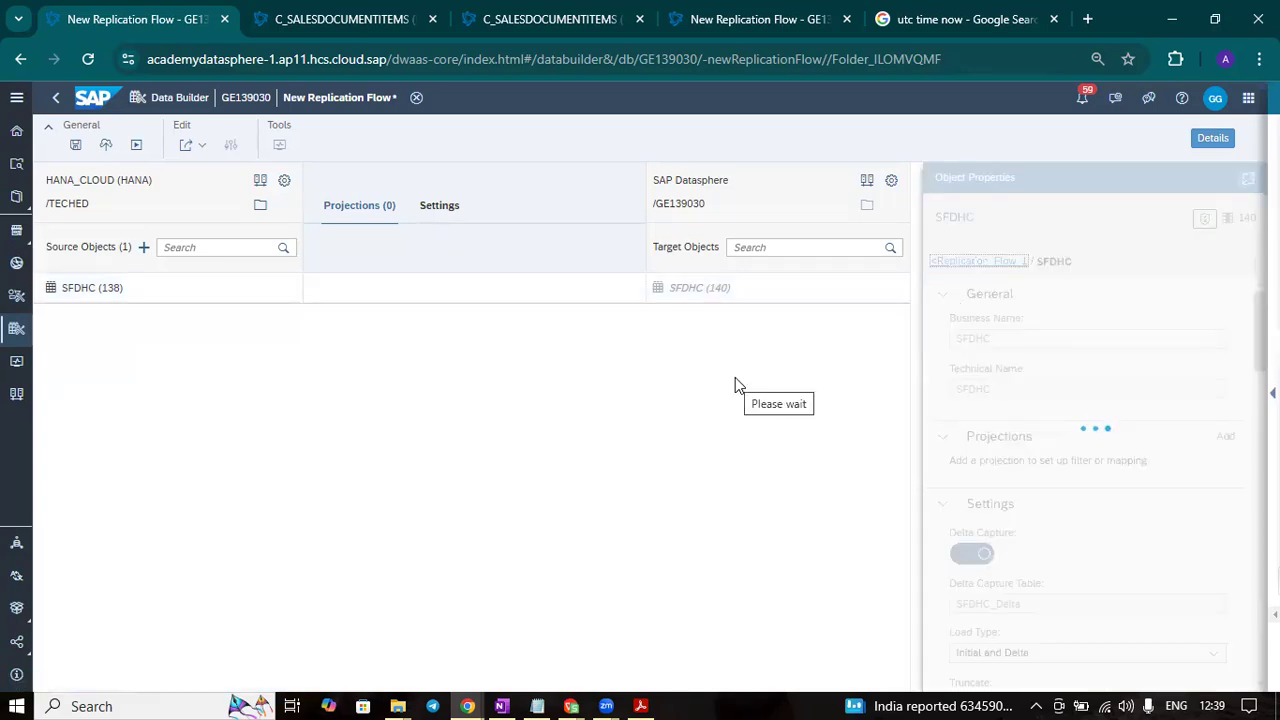
pyautogui.doubleClick(1000, 511)
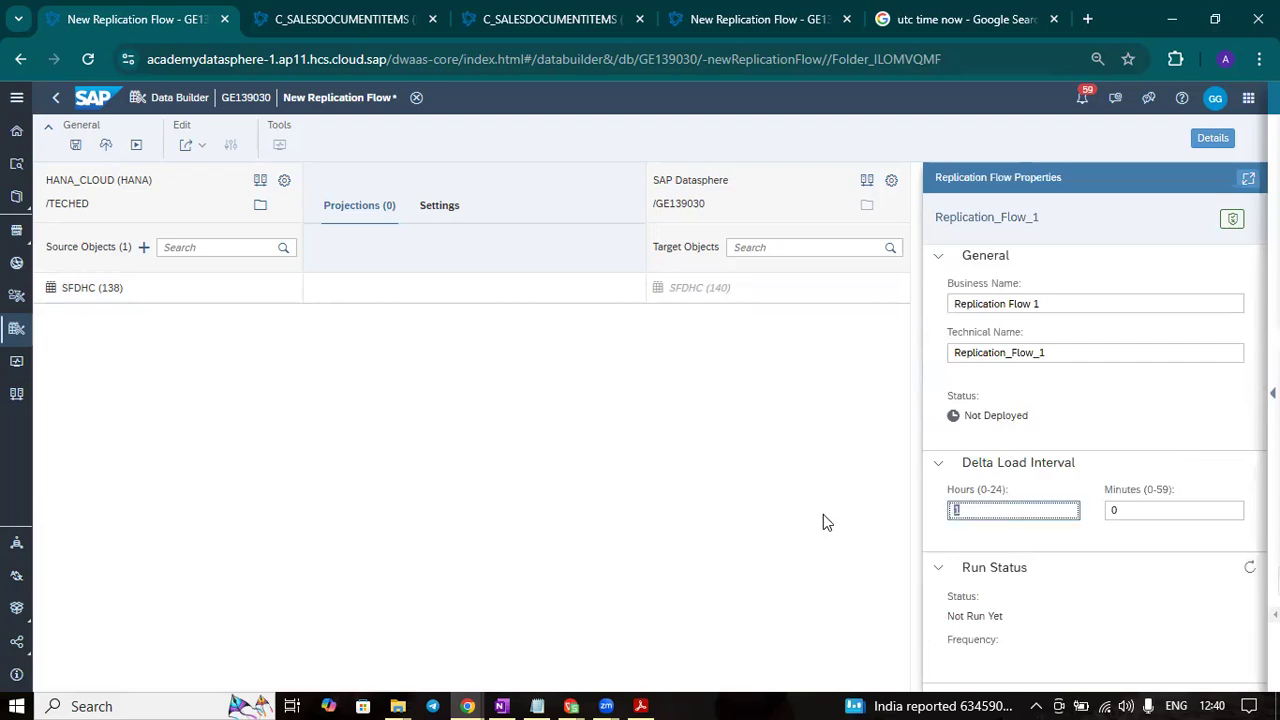
pyautogui.press('BackSpace')
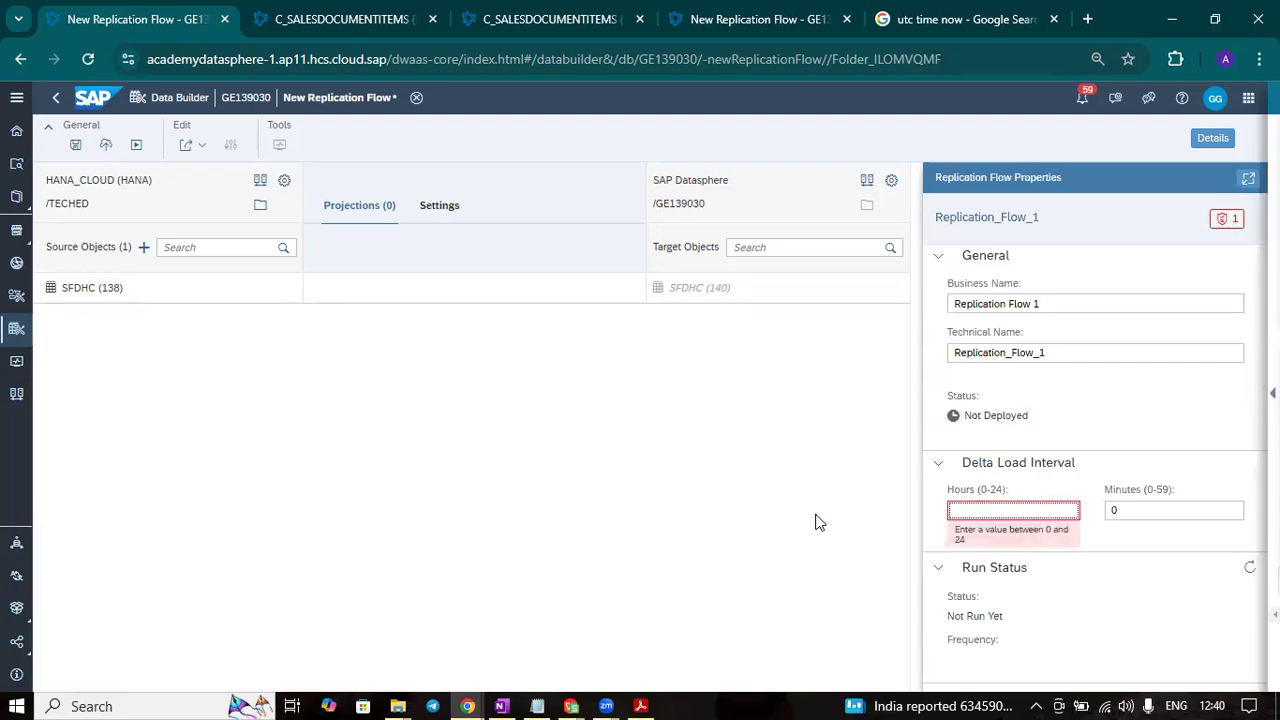
pyautogui.write('0')
pyautogui.press('Tab')
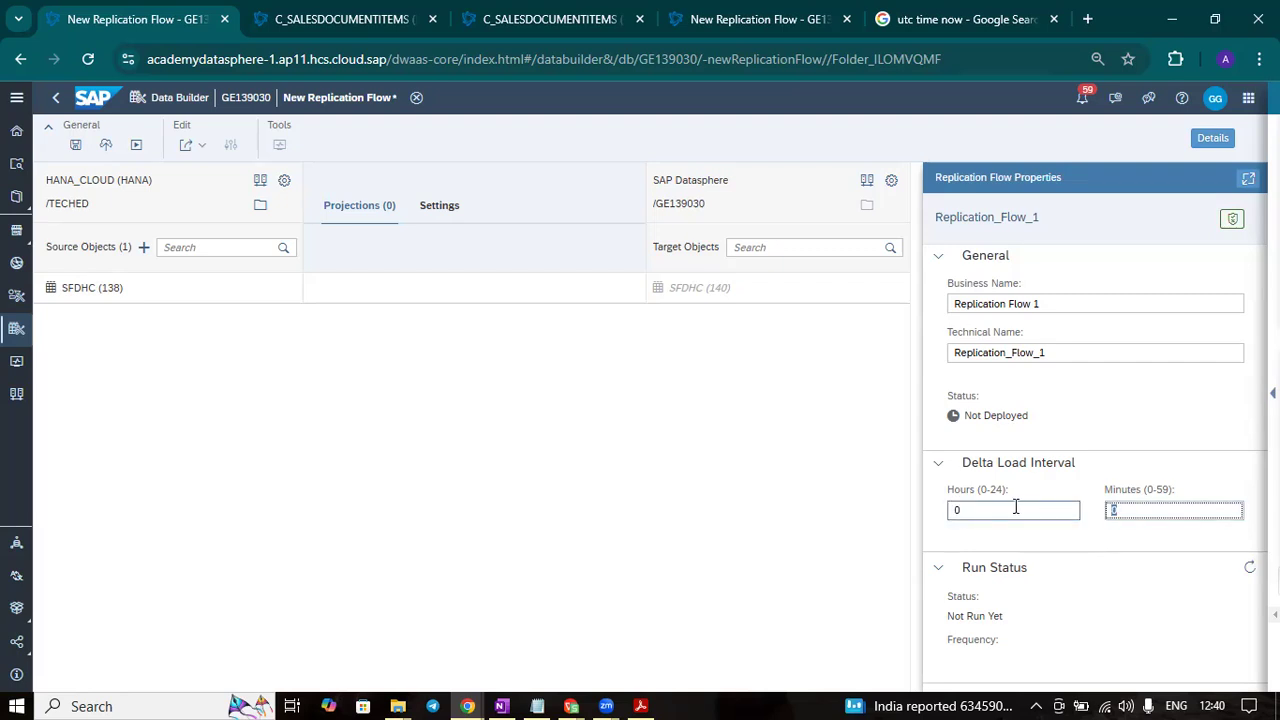
pyautogui.write('2')
pyautogui.press('BackSpace')
pyautogui.write('1')
pyautogui.click(720, 517)
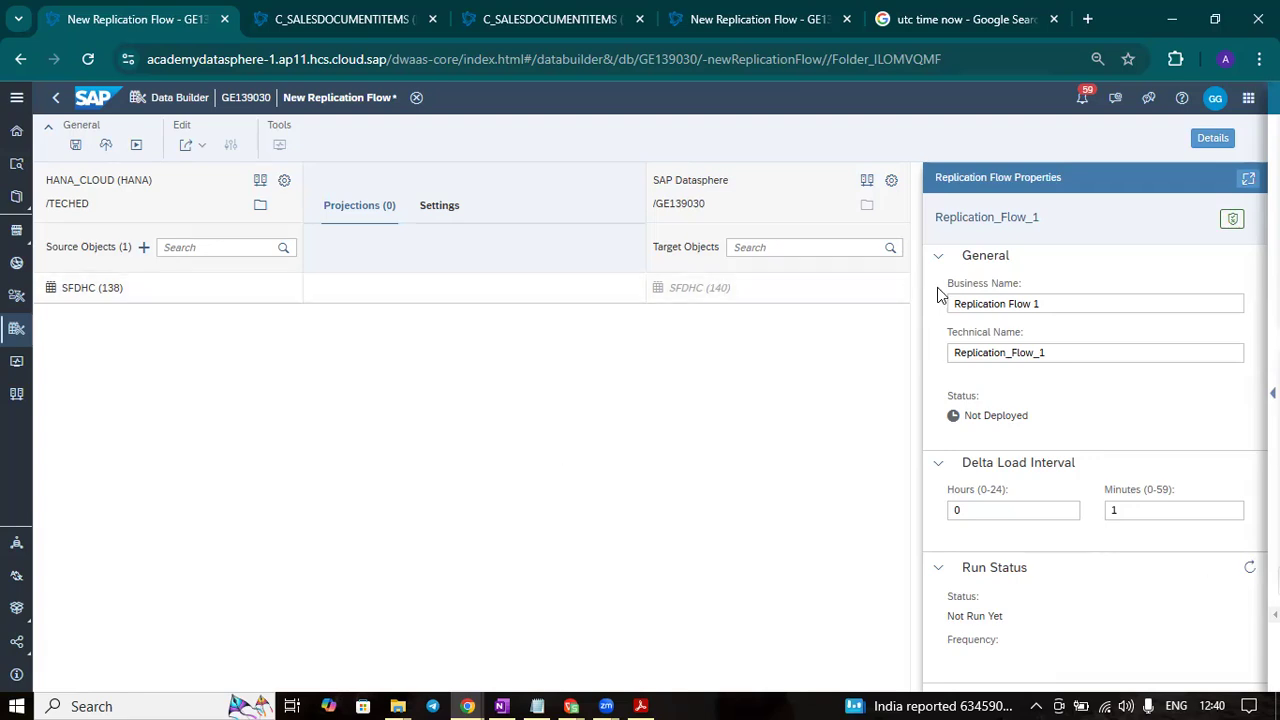
# Name the replication flow HC to DSP, with RF_HC_TO_DSP as its technical name
pyautogui.moveTo(1054, 308); pyautogui.dragTo(478, 317)
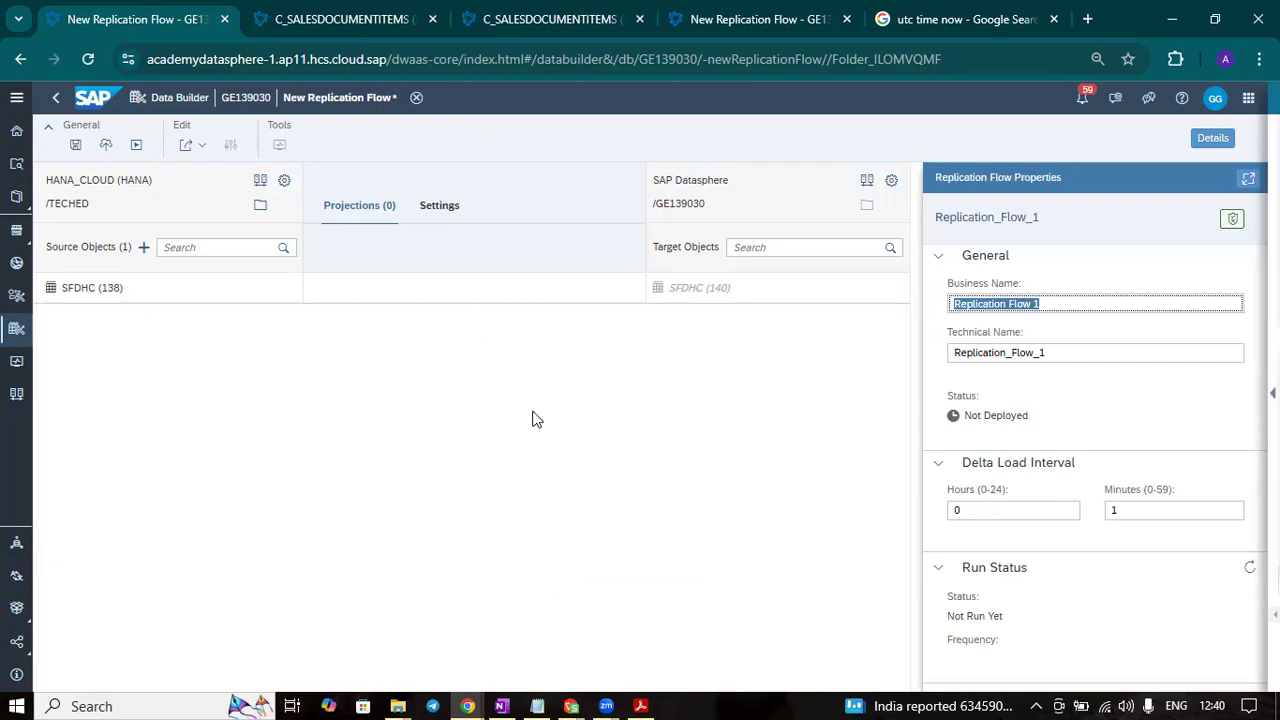
pyautogui.write('HC to DSP')
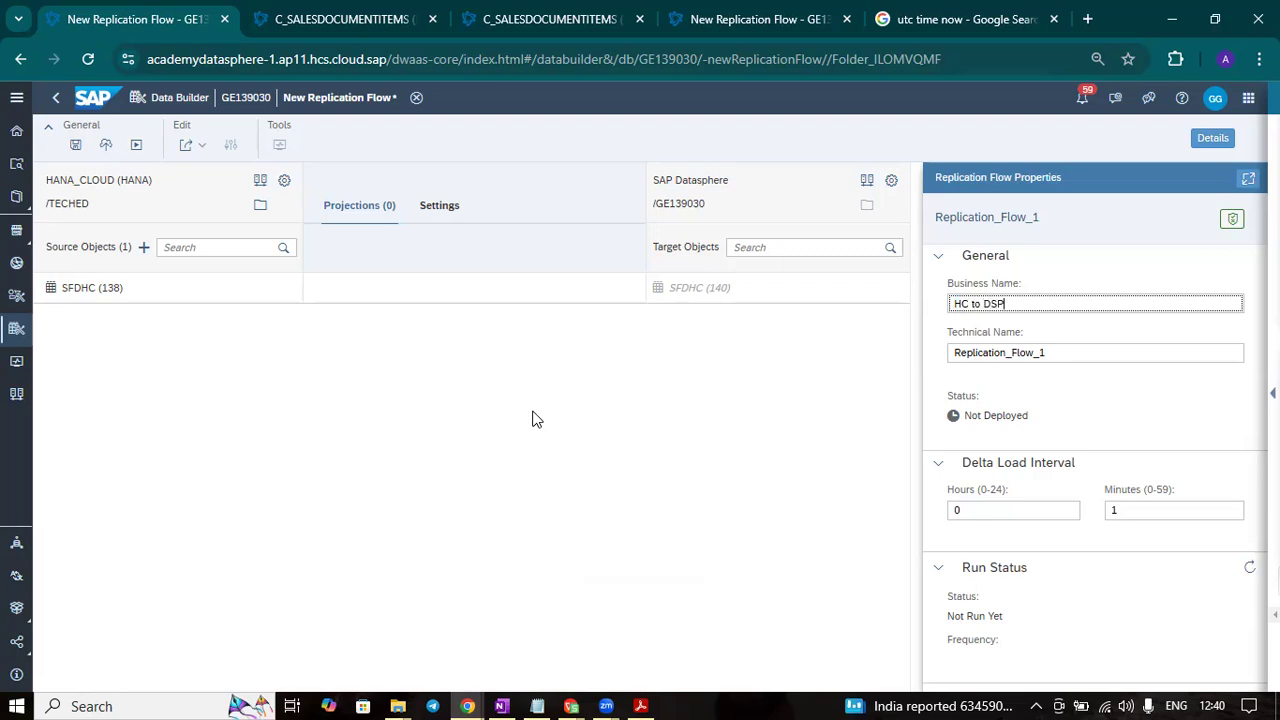
pyautogui.click(1072, 356)
pyautogui.click(1000, 304)
pyautogui.click(1057, 352)
pyautogui.hotkey('ctrl', 'a')
pyautogui.write('HC')
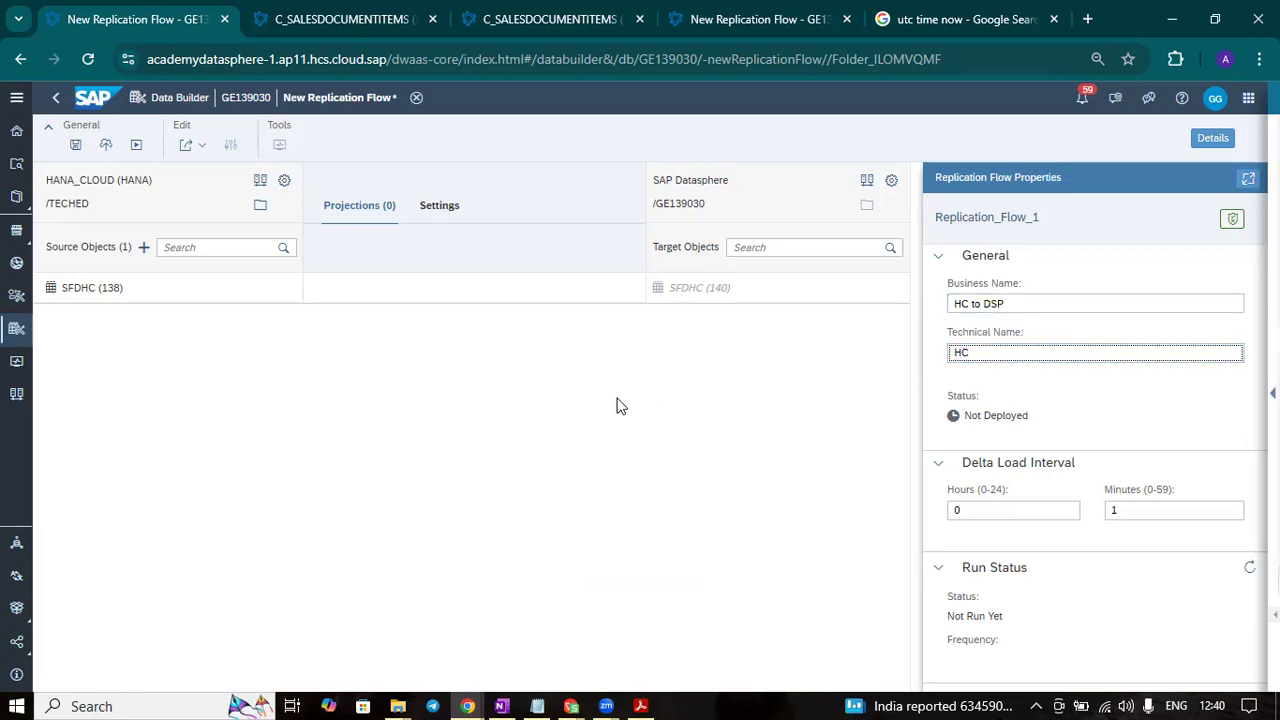
pyautogui.write('_TO_DSP')
pyautogui.press('Home')
pyautogui.write('RF_')
pyautogui.click(778, 421)
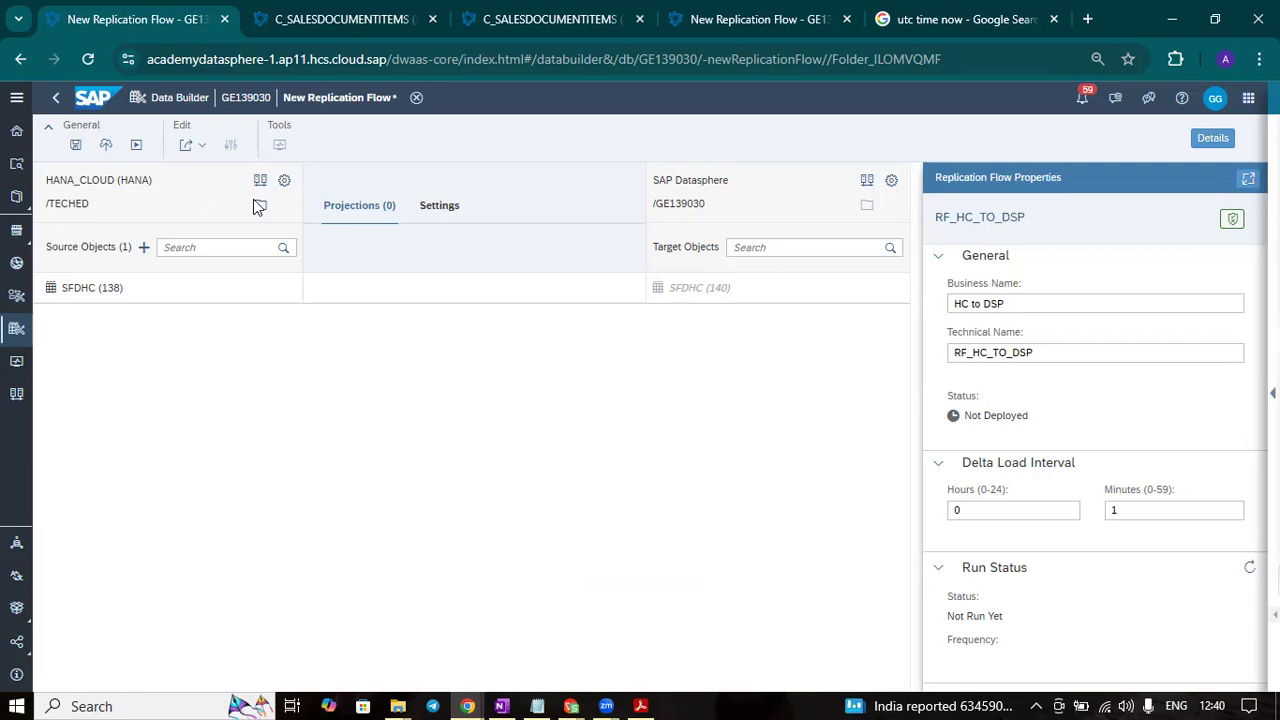
# Save the replication flow HC to DSP in the GITHUB folder and deploy it
pyautogui.click(76, 146)
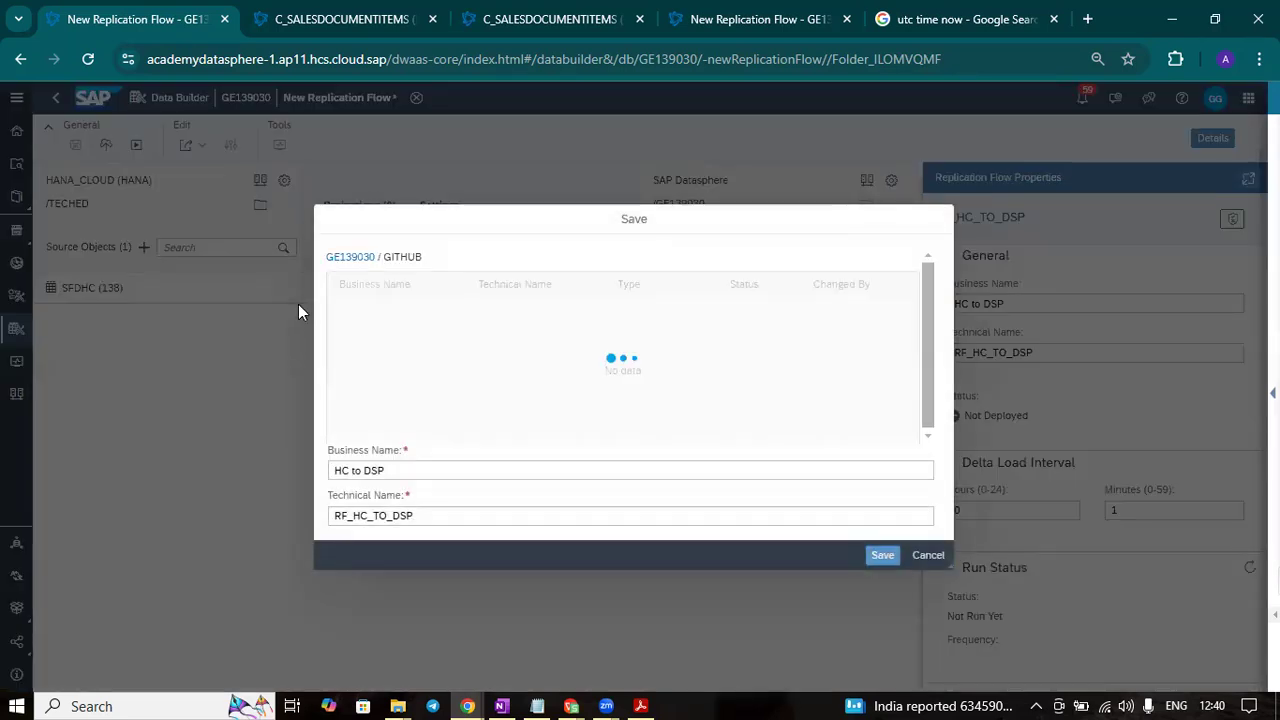
pyautogui.click(884, 555)
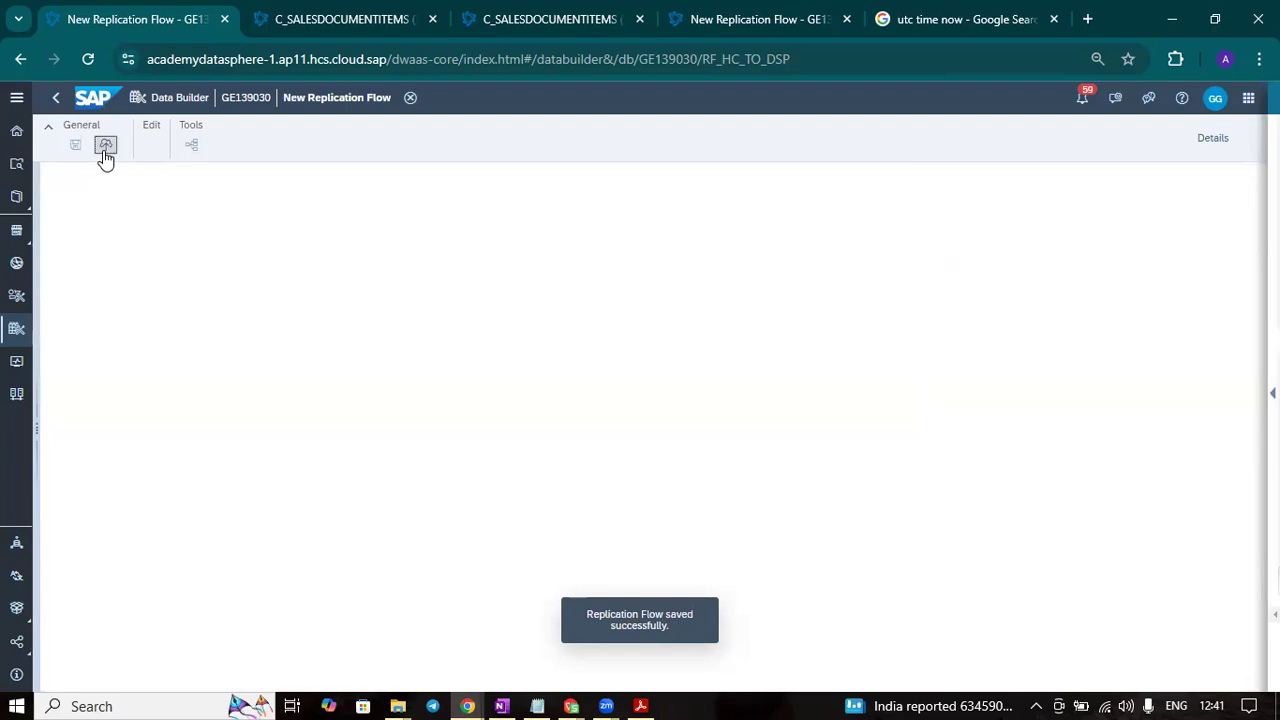
pyautogui.click(104, 147)
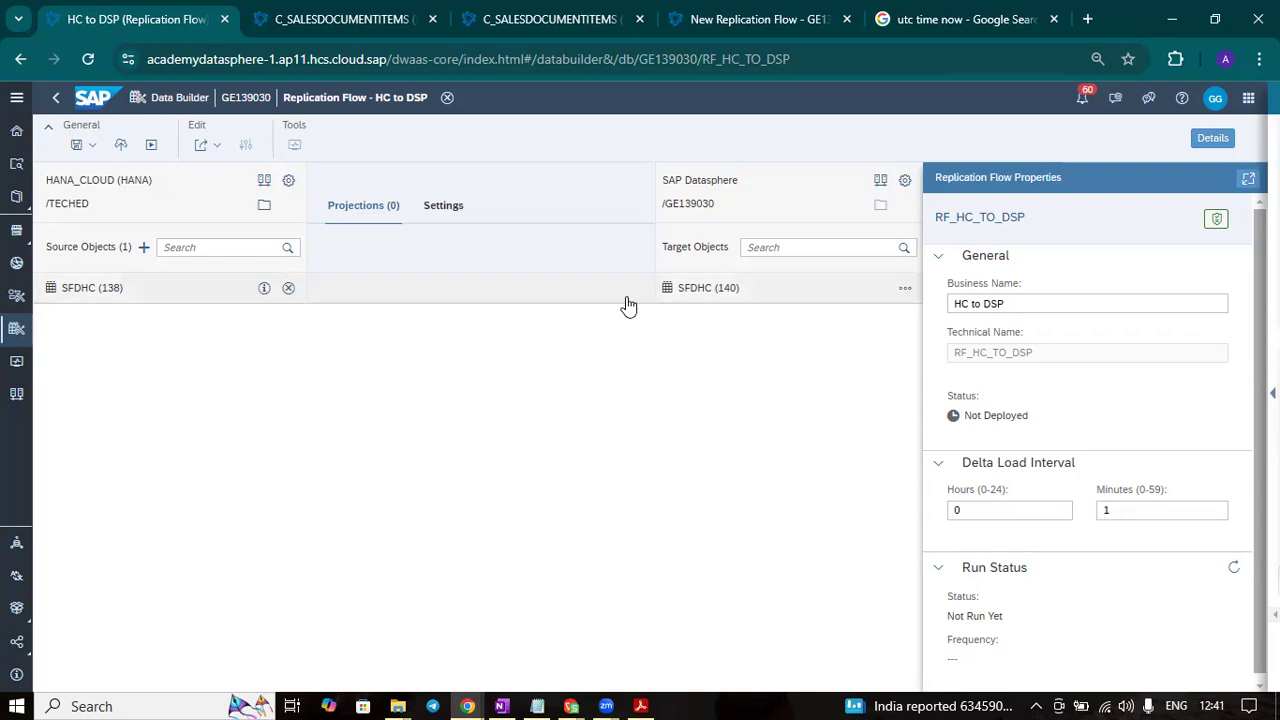
# Rename the target object SFDHC to SFDHC1 and deploy the replication flow again
pyautogui.click(905, 289)
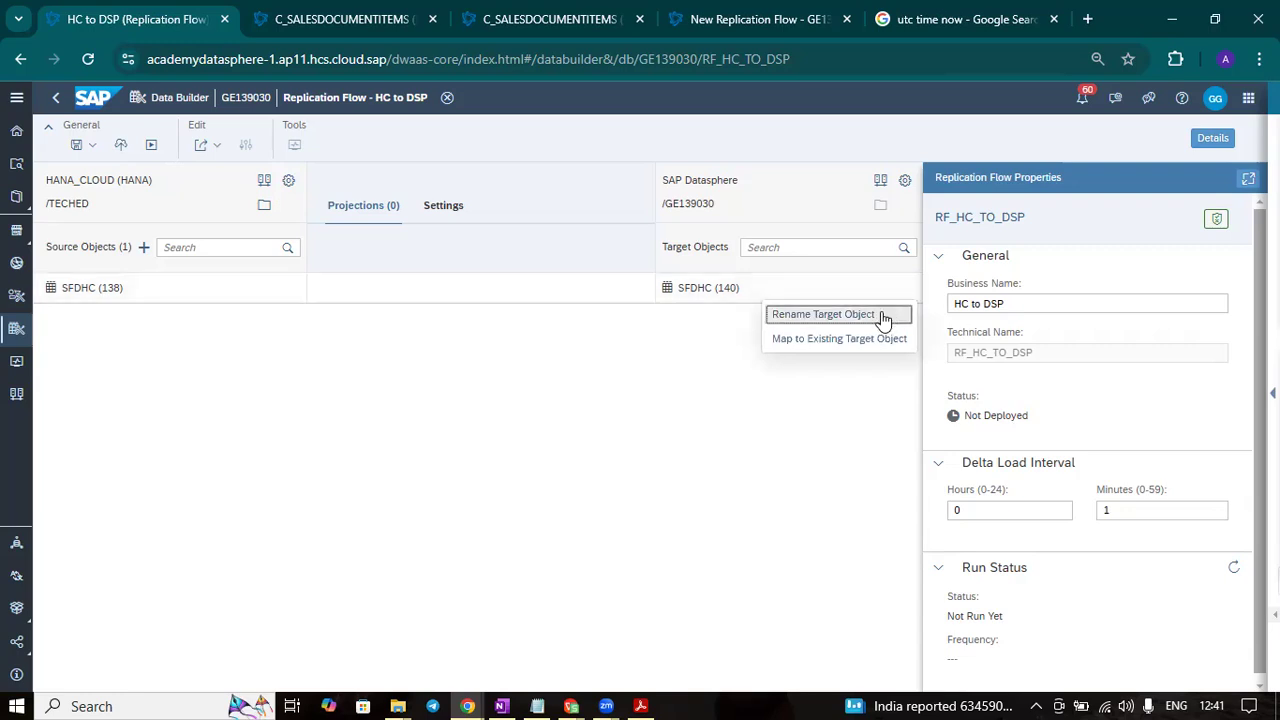
pyautogui.click(881, 314)
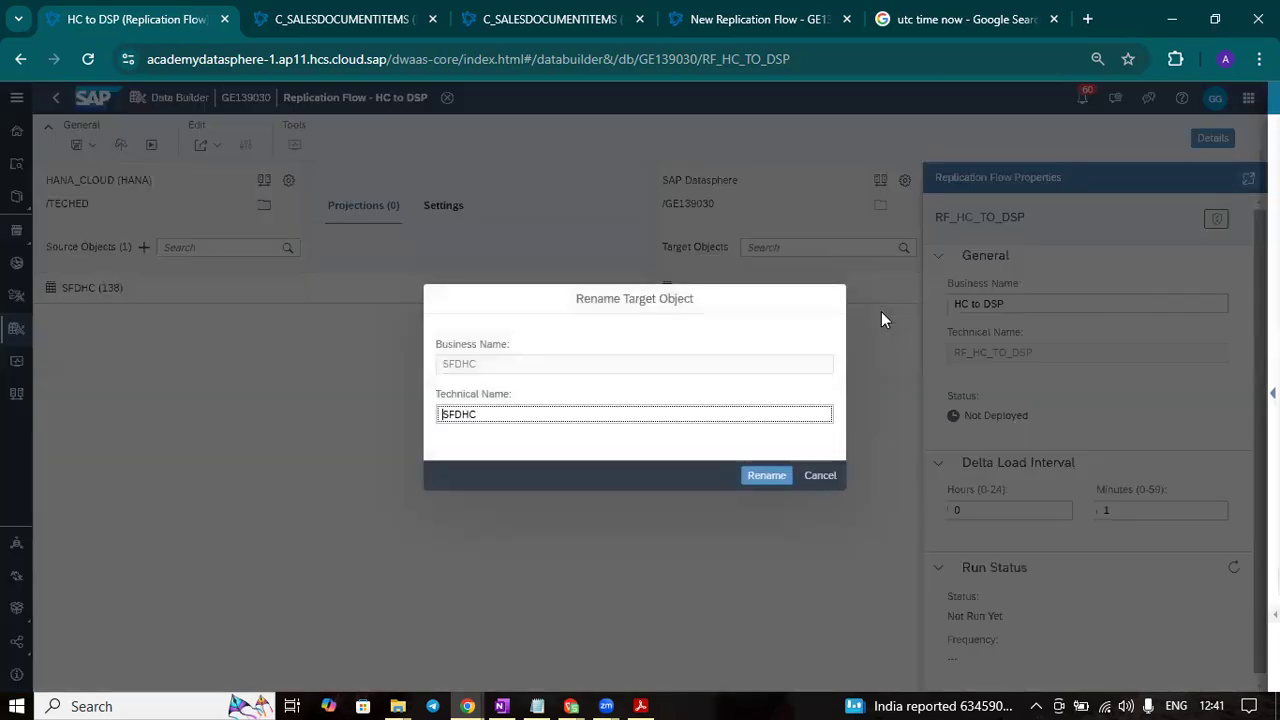
pyautogui.write('1')
pyautogui.click(766, 475)
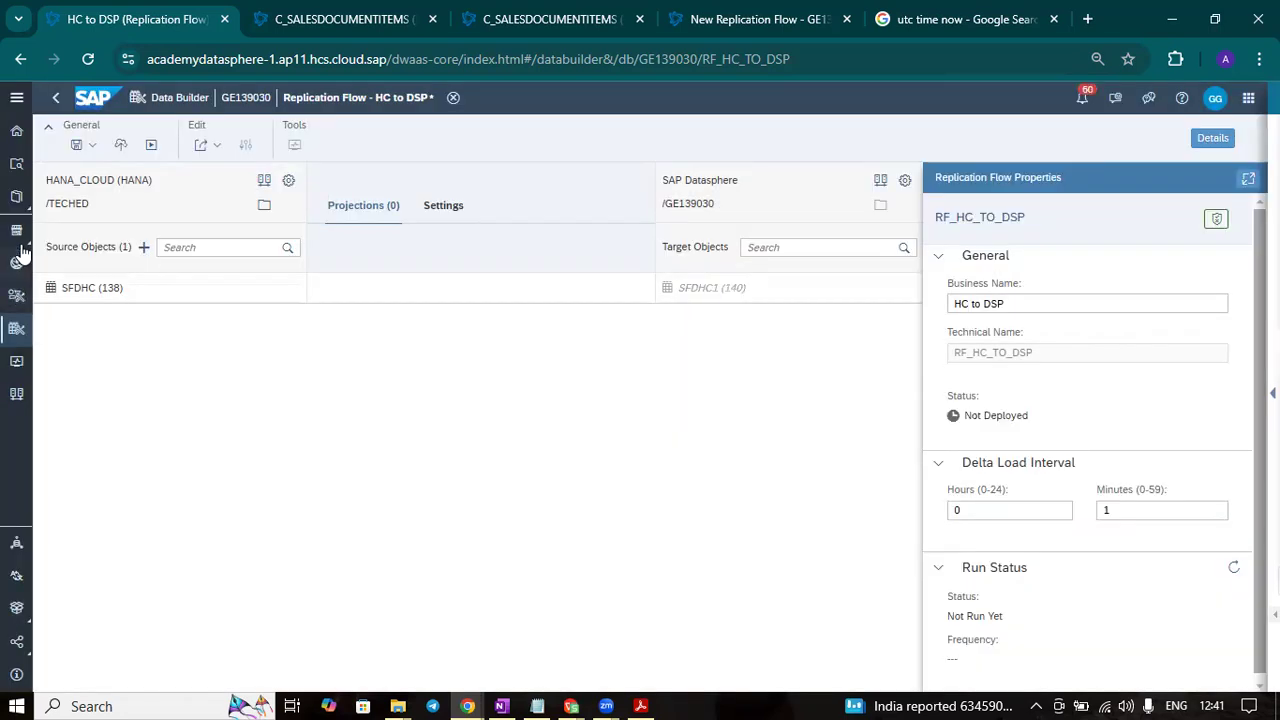
pyautogui.click(123, 146)
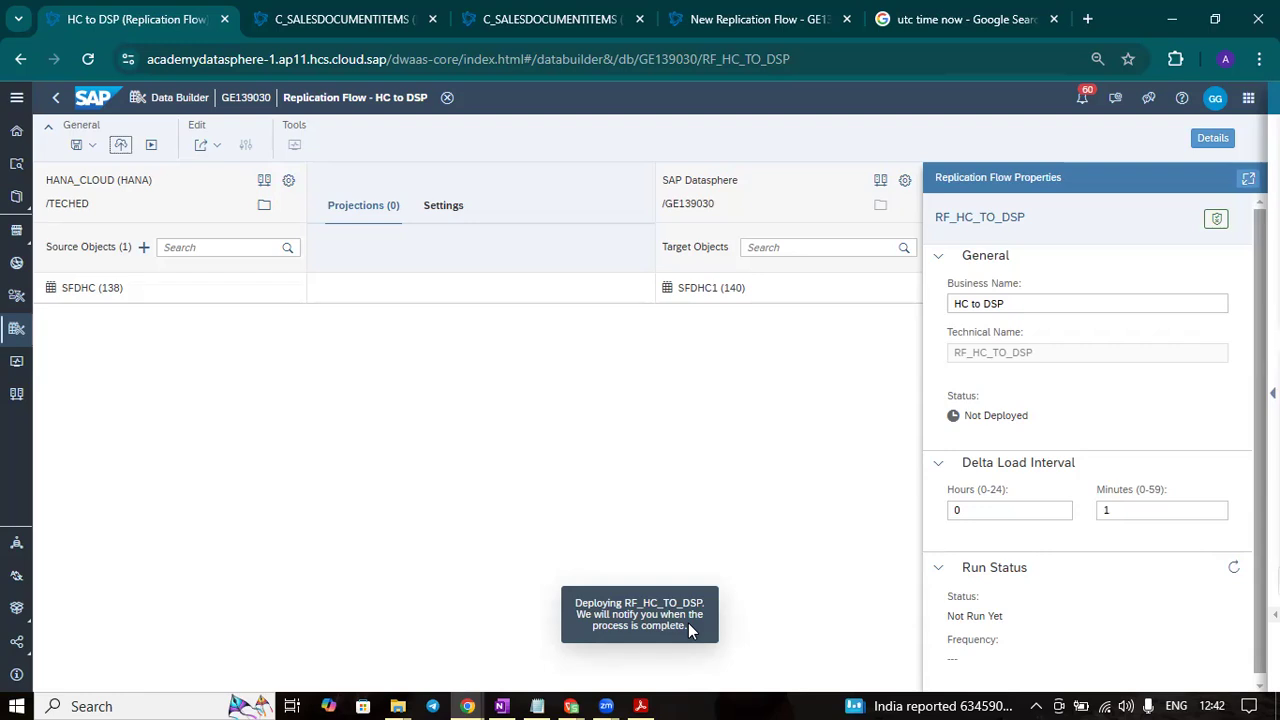
# Read the deployment notification, check the target container, and open the properties of the SFDHC to SFDHC1 mapping
pyautogui.moveTo(661, 604); pyautogui.dragTo(617, 606)
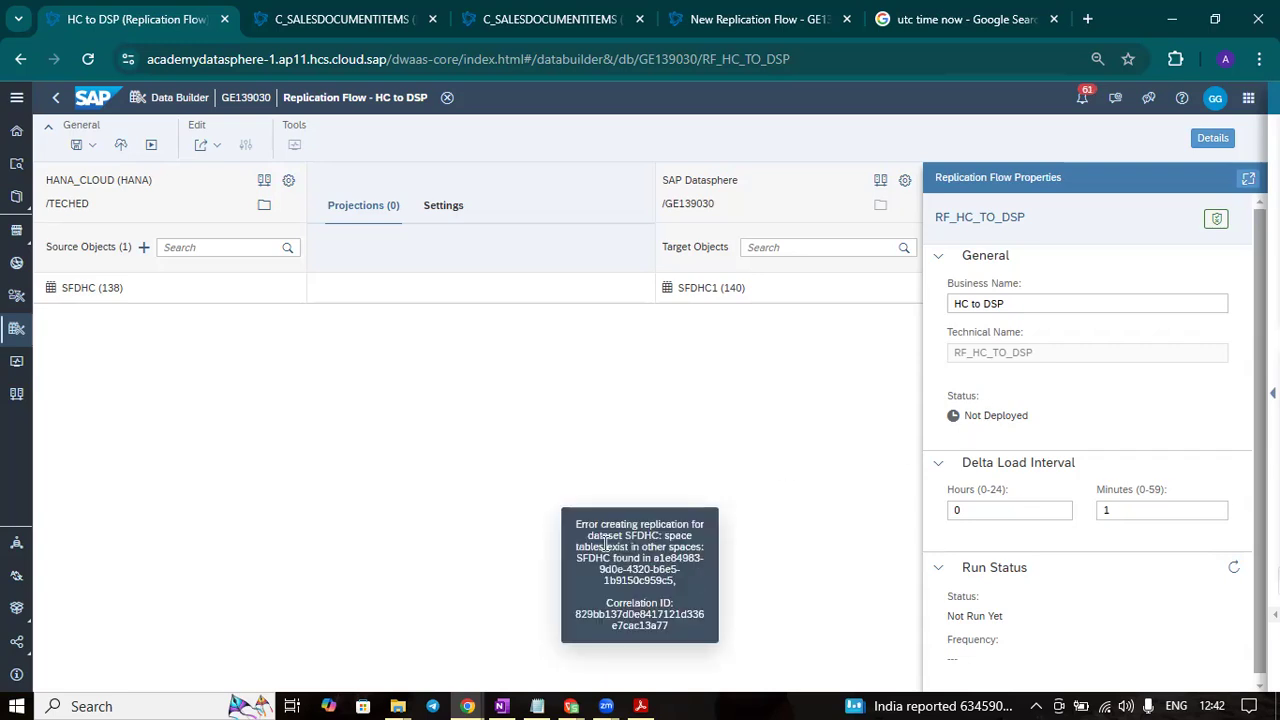
pyautogui.moveTo(577, 519); pyautogui.dragTo(666, 580)
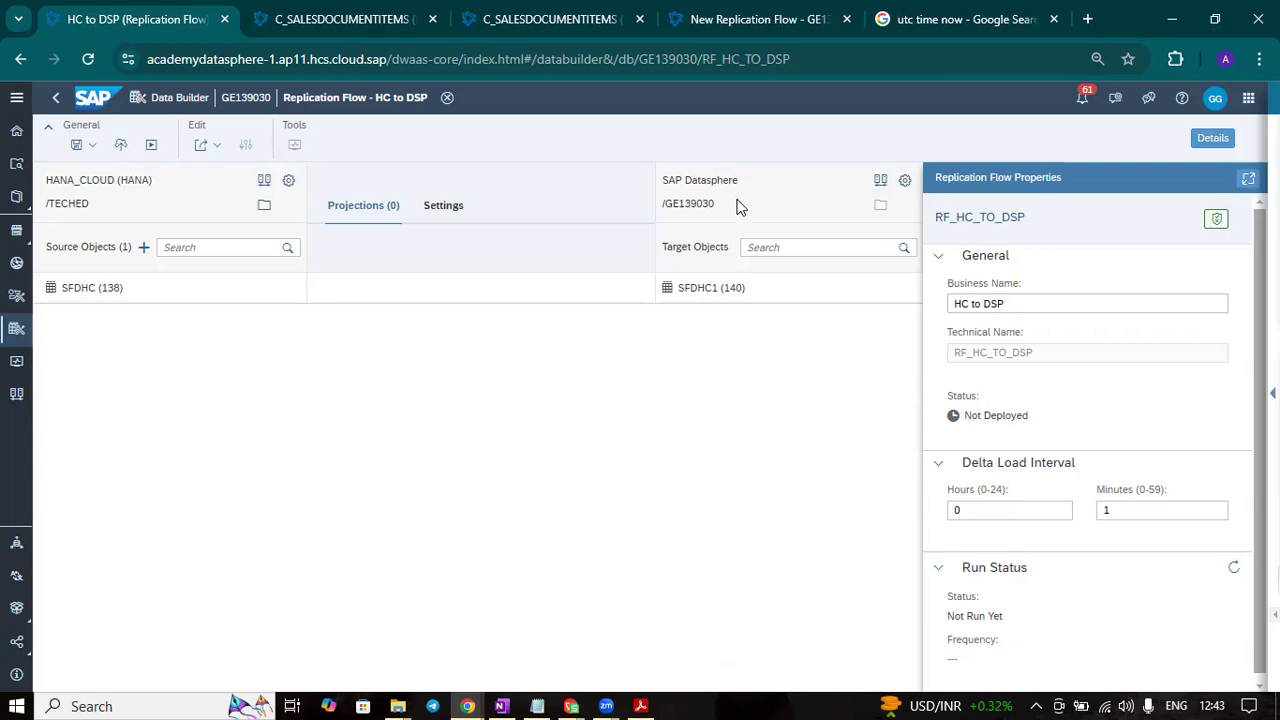
pyautogui.moveTo(715, 204); pyautogui.dragTo(708, 205)
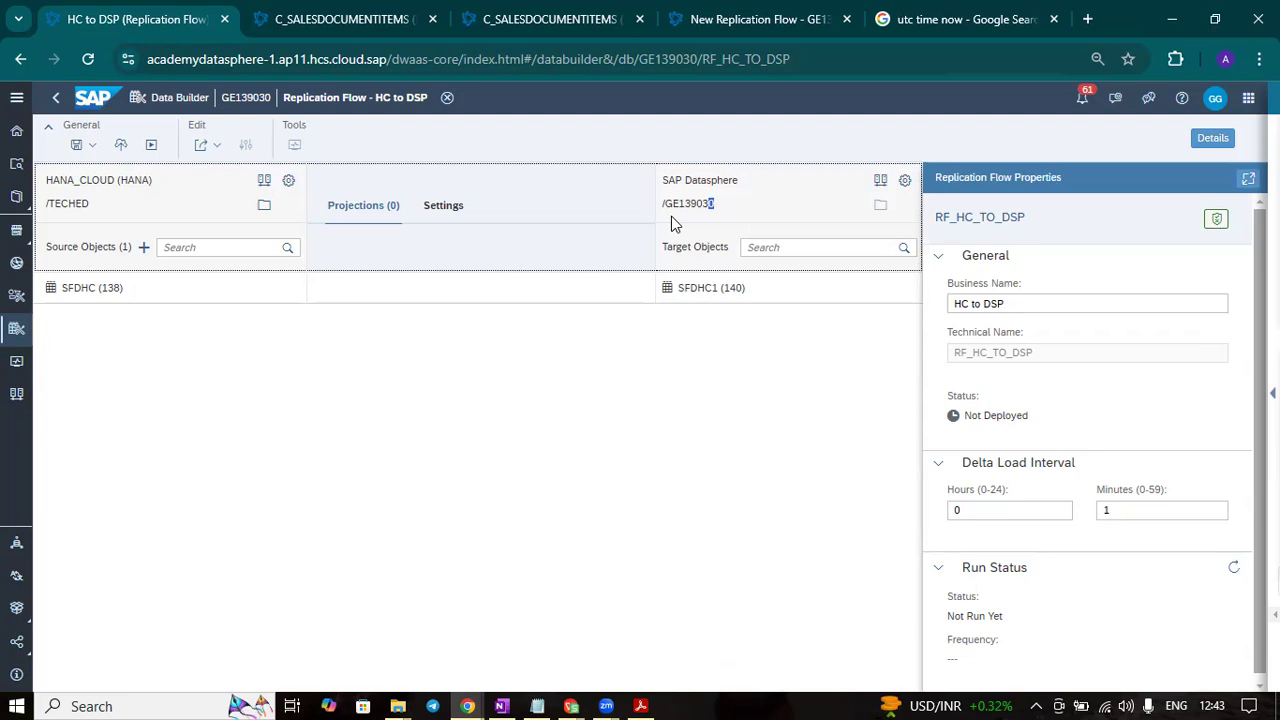
pyautogui.click(735, 211)
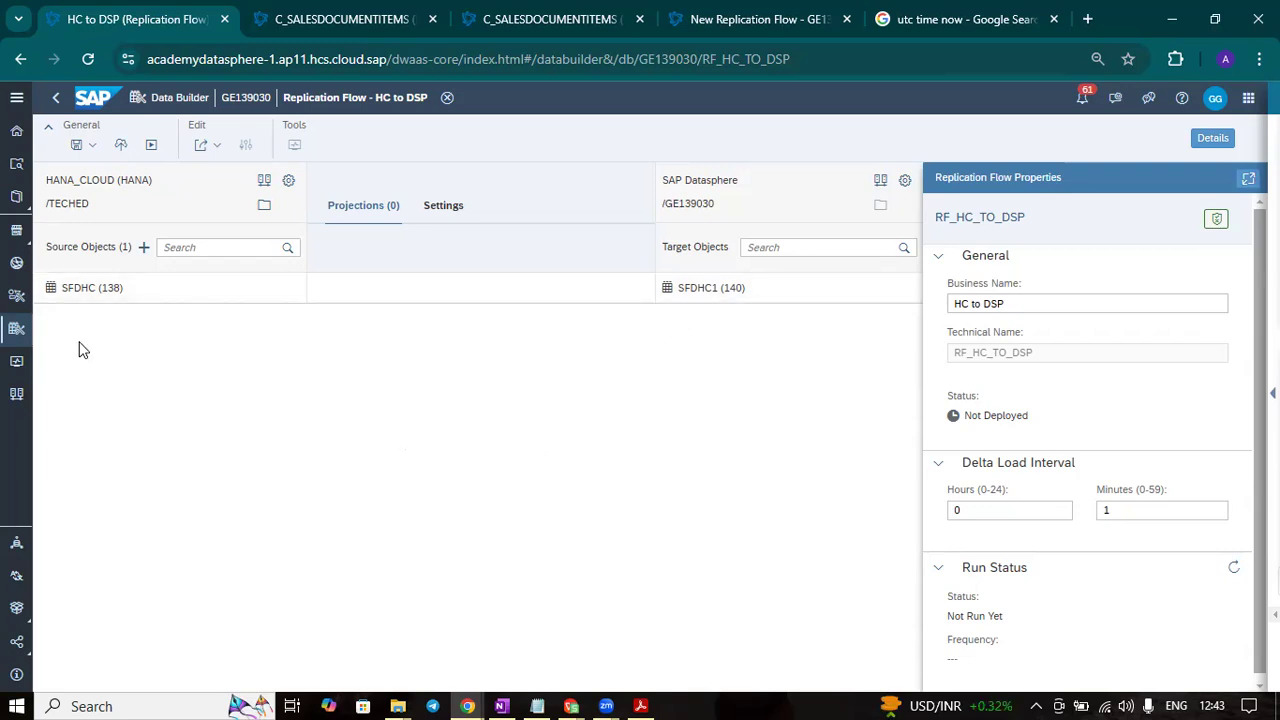
pyautogui.click(117, 297)
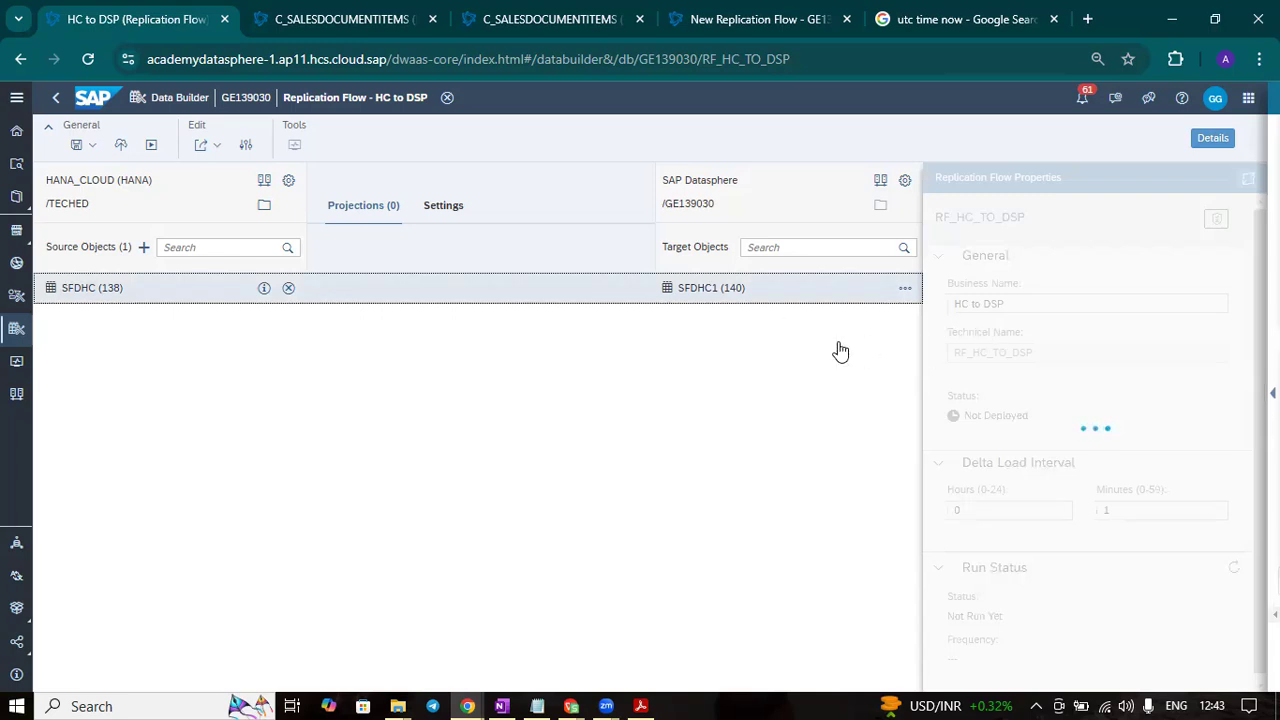